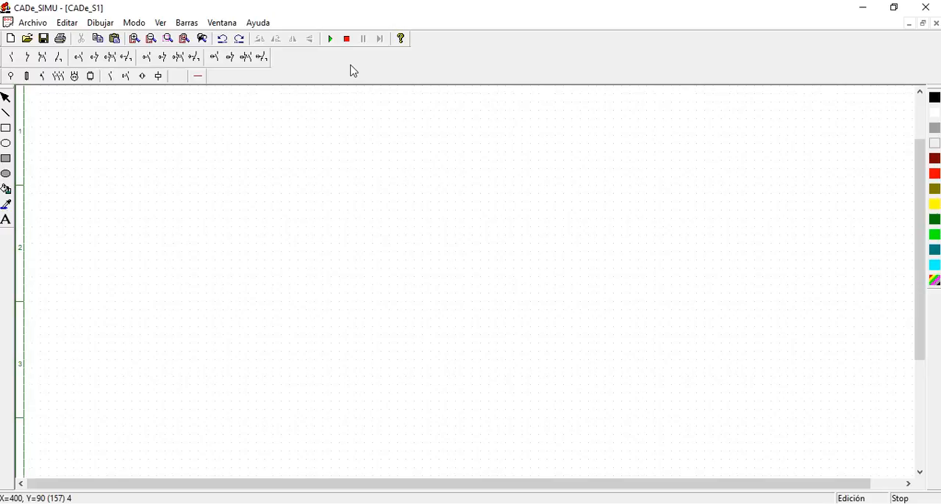
Draw a horizontal line near the upper part of the sheet, a filled rectangle below it and a filled ellipse underneath
{"action": "left_click", "coordinate": [5, 113]}
{"action": "left_click_drag", "start_coordinate": [127, 139], "coordinate": [290, 137]}
{"action": "left_click", "coordinate": [8, 162]}
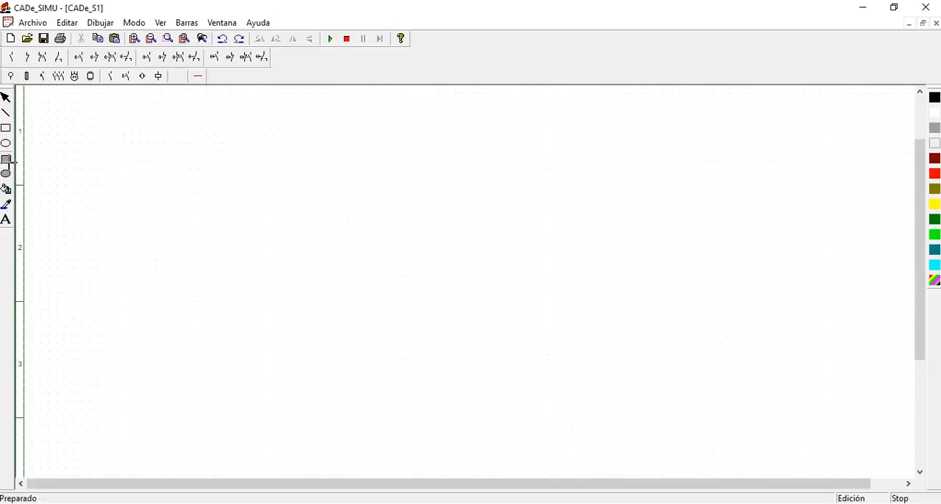
{"action": "left_click_drag", "start_coordinate": [140, 177], "coordinate": [345, 265]}
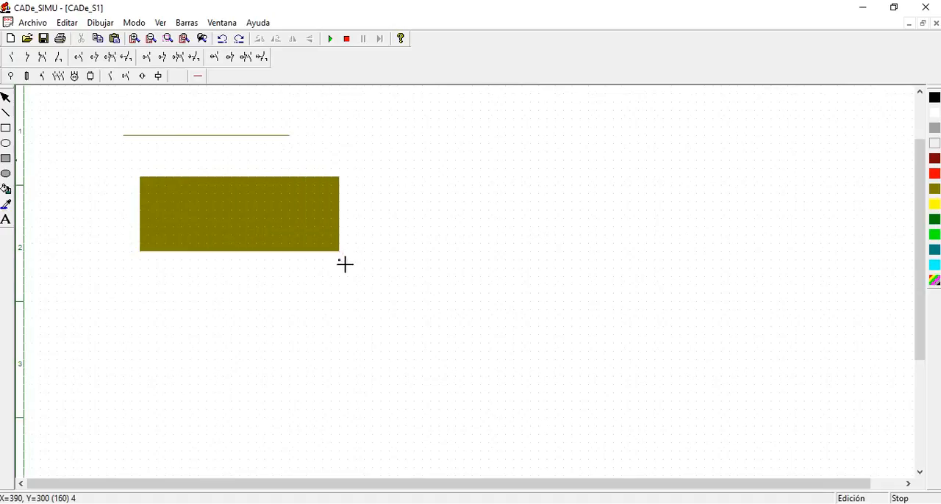
{"action": "left_click", "coordinate": [6, 175]}
{"action": "left_click_drag", "start_coordinate": [256, 302], "coordinate": [372, 343]}
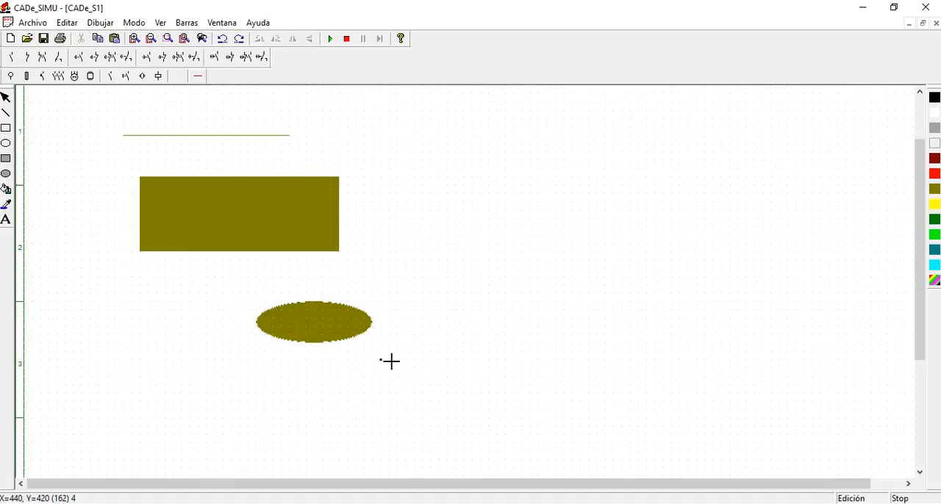
Fill the rectangle with red
{"action": "left_click", "coordinate": [937, 176]}
{"action": "left_click", "coordinate": [6, 190]}
{"action": "left_click", "coordinate": [232, 201]}
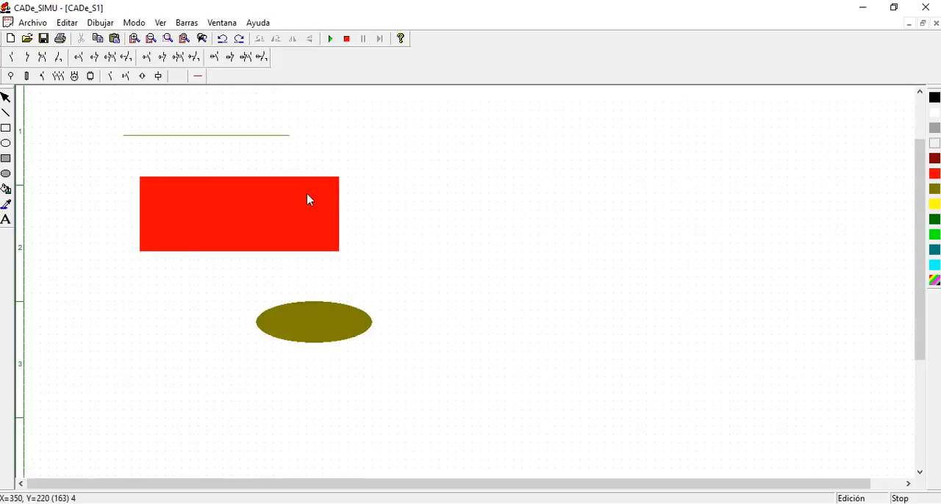
Delete the line, the rectangle and the ellipse together
{"action": "left_click", "coordinate": [92, 116]}
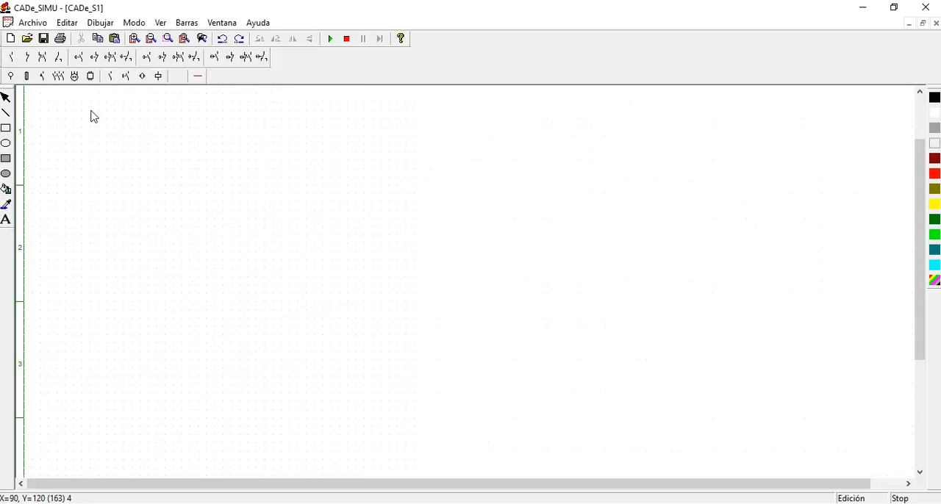
{"action": "left_click_drag", "start_coordinate": [98, 101], "coordinate": [410, 361]}
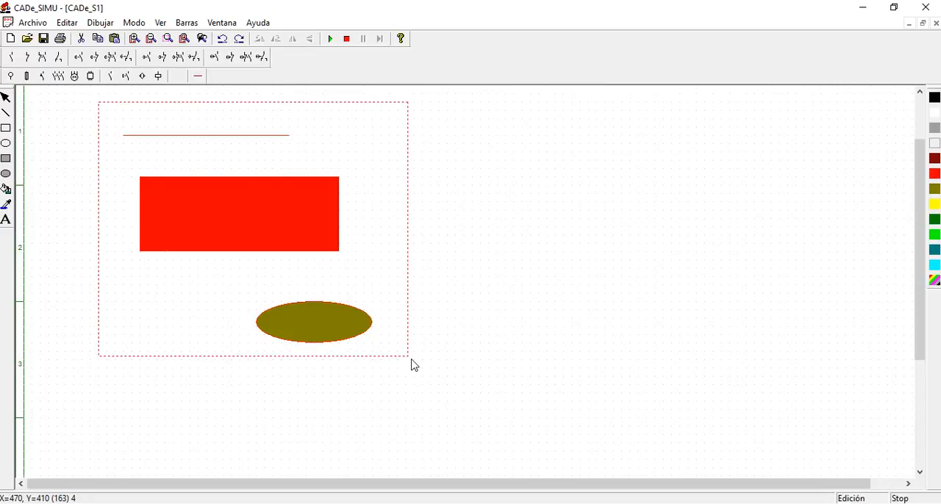
{"action": "key", "text": "Delete"}
{"action": "scroll", "coordinate": [297, 266], "scroll_direction": "up", "scroll_amount": 2}
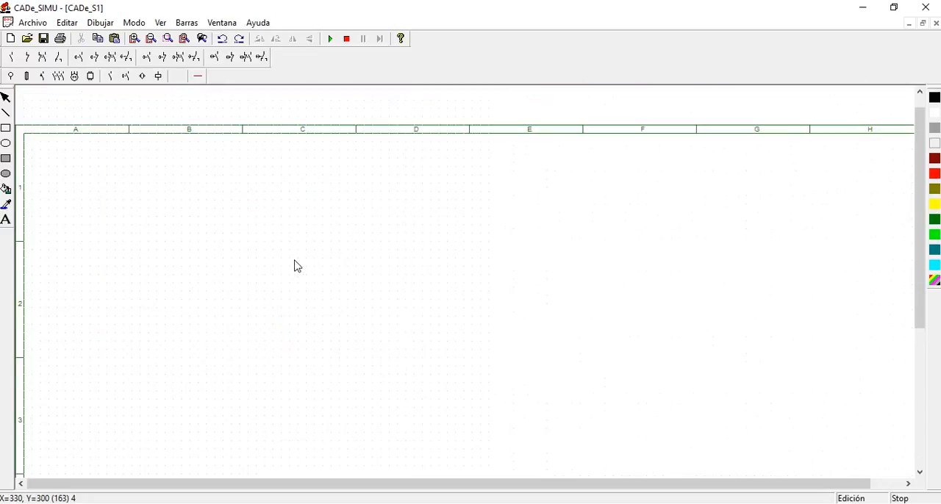
{"action": "scroll", "coordinate": [298, 266], "scroll_direction": "up", "scroll_amount": 1}
{"action": "scroll", "coordinate": [297, 266], "scroll_direction": "down", "scroll_amount": 3}
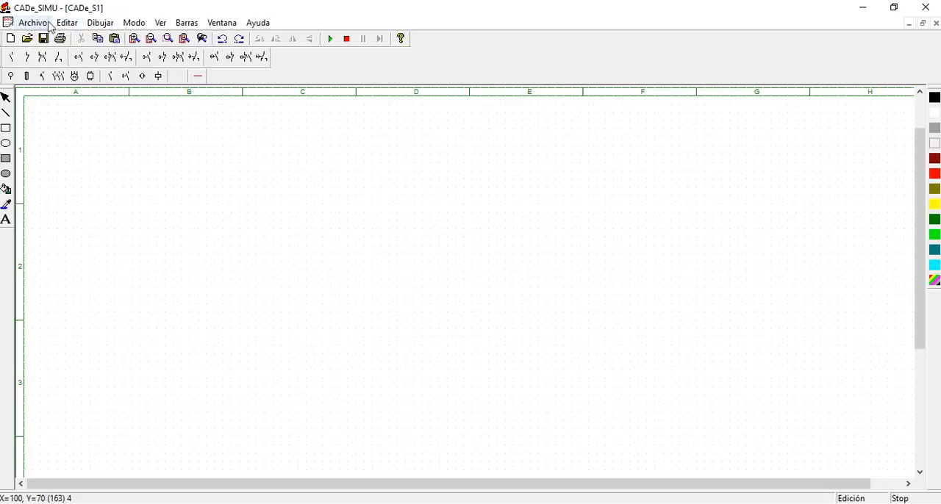
{"action": "left_click", "coordinate": [100, 24]}
{"action": "mouse_move", "coordinate": [134, 27]}
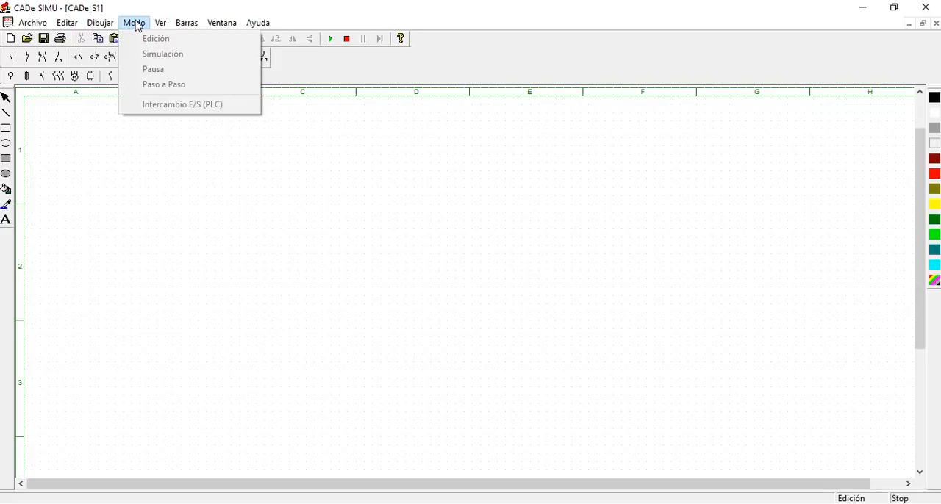
{"action": "mouse_move", "coordinate": [163, 26]}
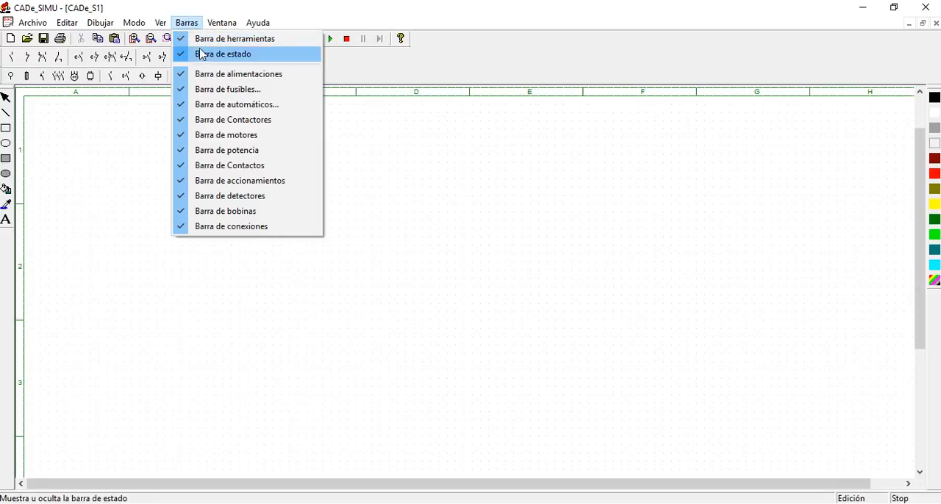
{"action": "mouse_move", "coordinate": [218, 26]}
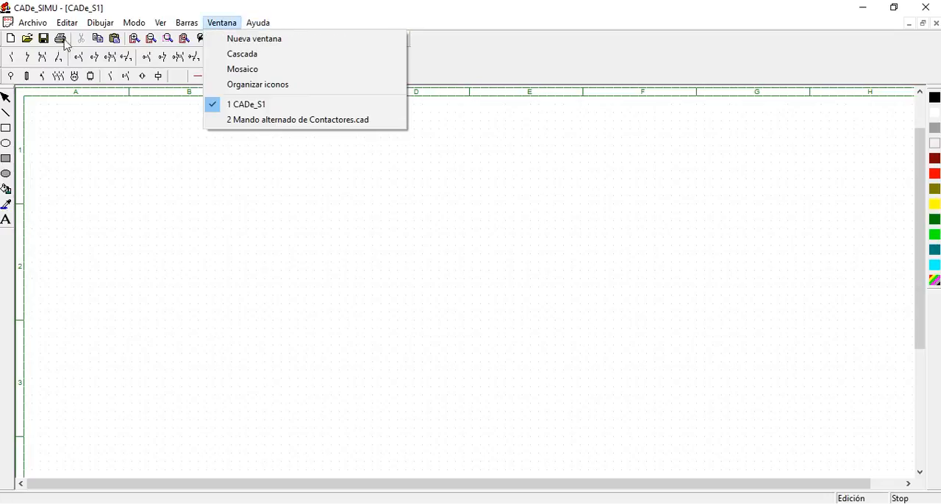
{"action": "left_click", "coordinate": [118, 153]}
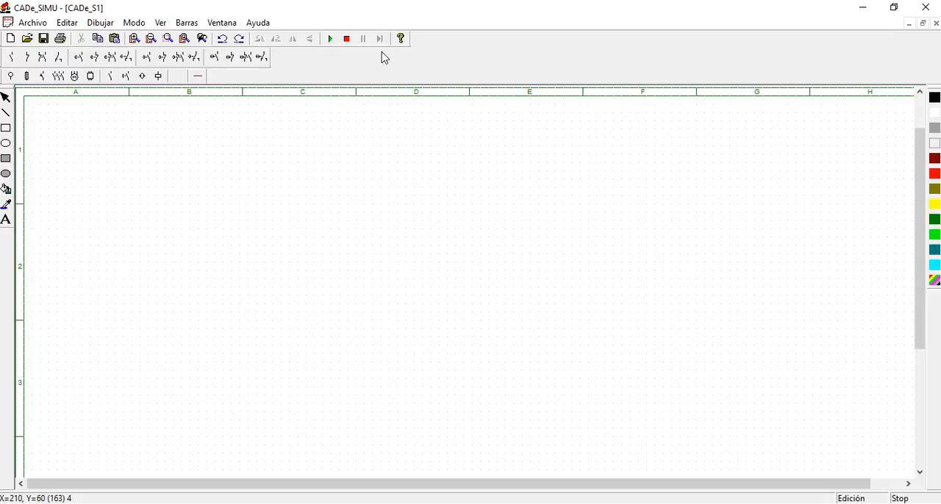
{"action": "left_click", "coordinate": [331, 40]}
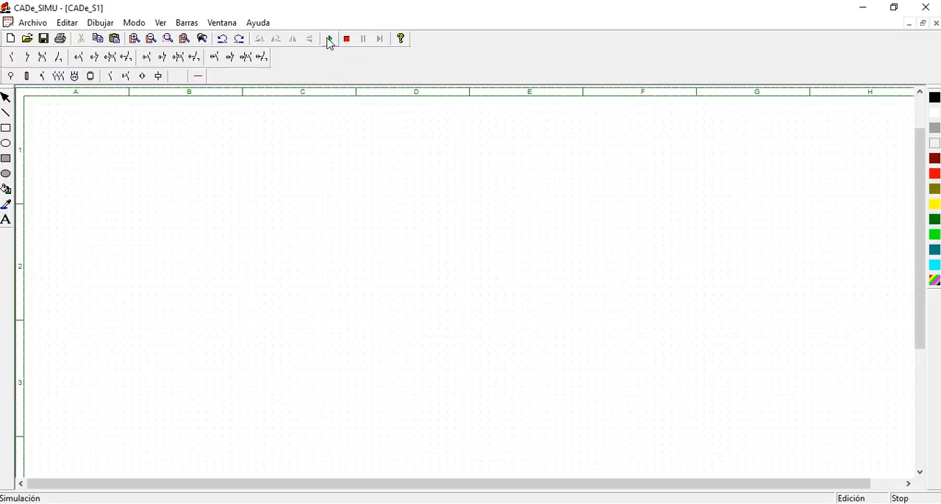
{"action": "left_click", "coordinate": [347, 40]}
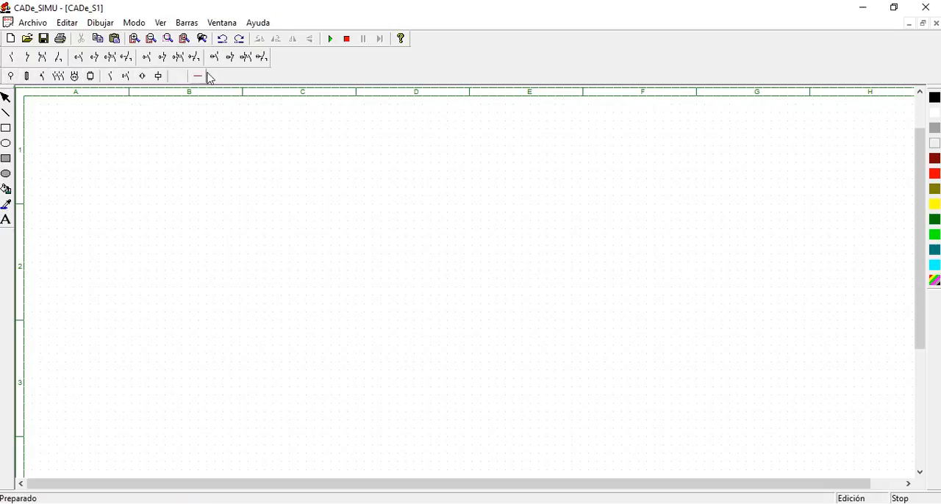
Place an L, N, PE supply near the sheet's upper edge and an L1, L2, L3 supply directly below it
{"action": "left_click", "coordinate": [11, 76]}
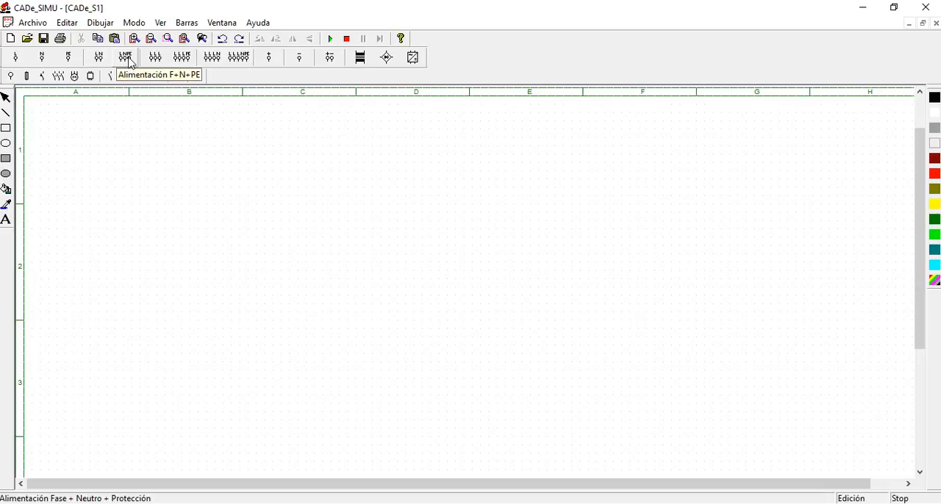
{"action": "left_click", "coordinate": [127, 65]}
{"action": "left_click", "coordinate": [130, 141]}
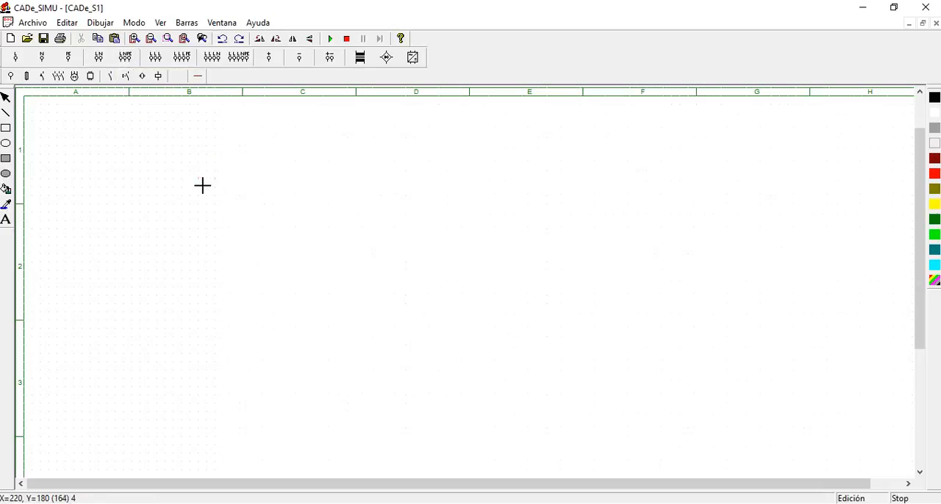
{"action": "key", "text": "Escape"}
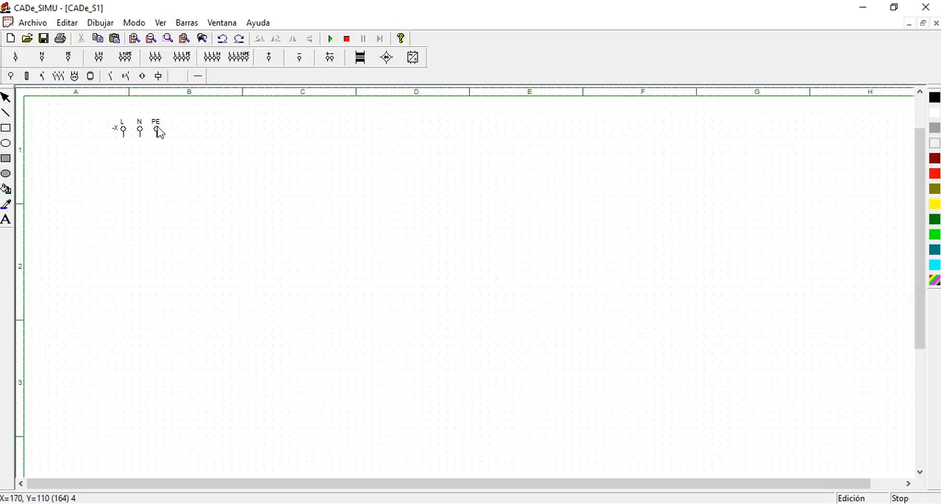
{"action": "left_click", "coordinate": [155, 58]}
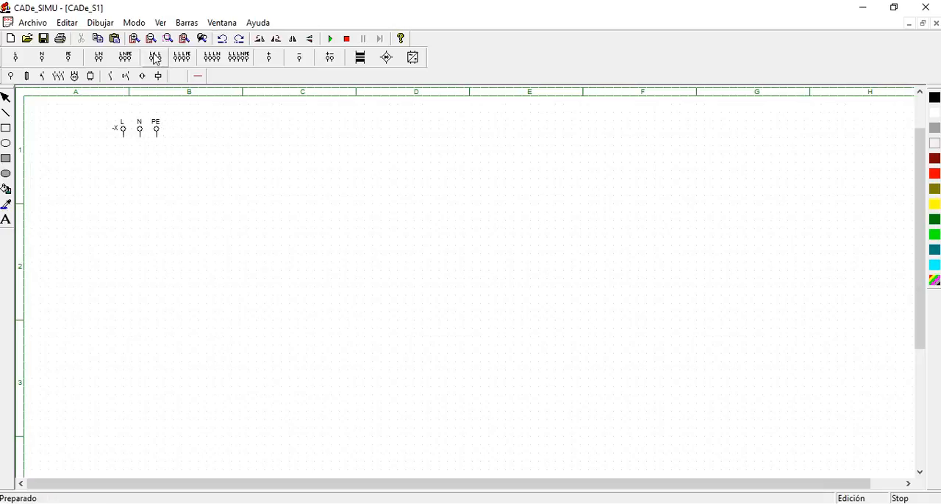
{"action": "left_click", "coordinate": [128, 175]}
{"action": "key", "text": "Escape"}
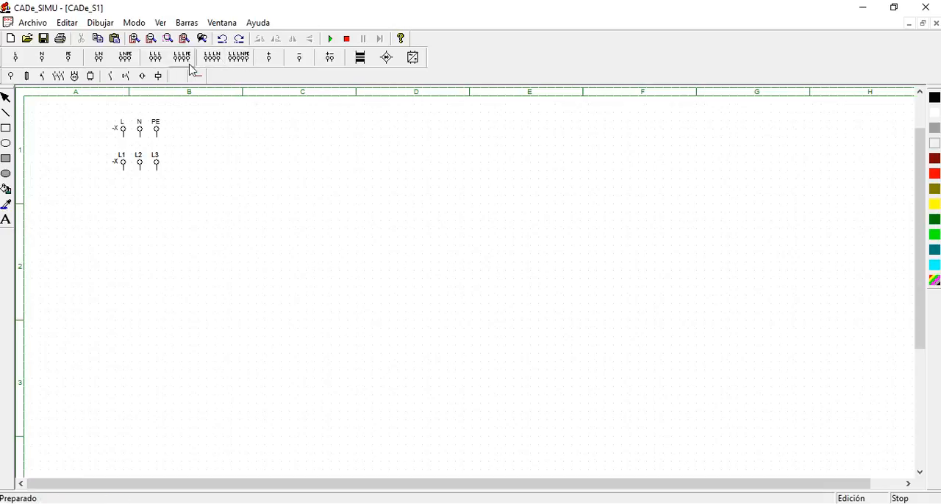
Place an L1, L2, L3, N, PE supply beside the existing supplies and an AC/DC power supply unit below it
{"action": "left_click", "coordinate": [239, 58]}
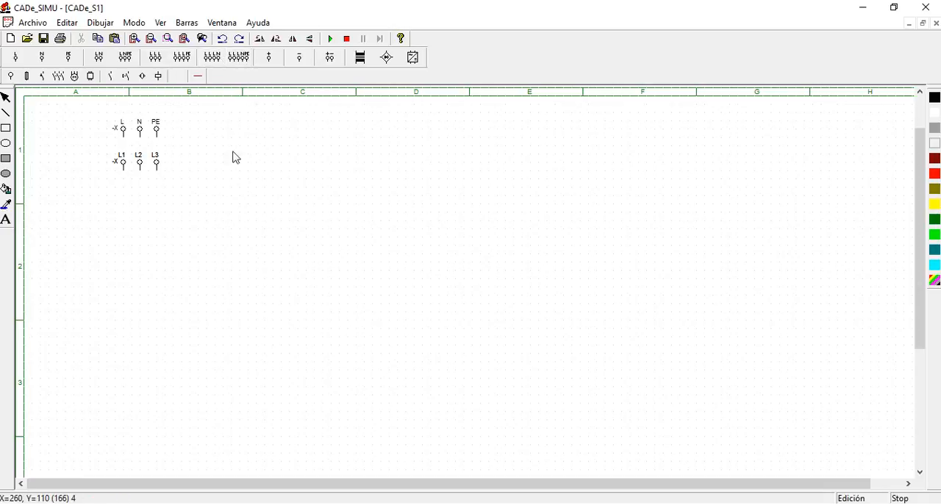
{"action": "left_click", "coordinate": [220, 147]}
{"action": "key", "text": "Escape"}
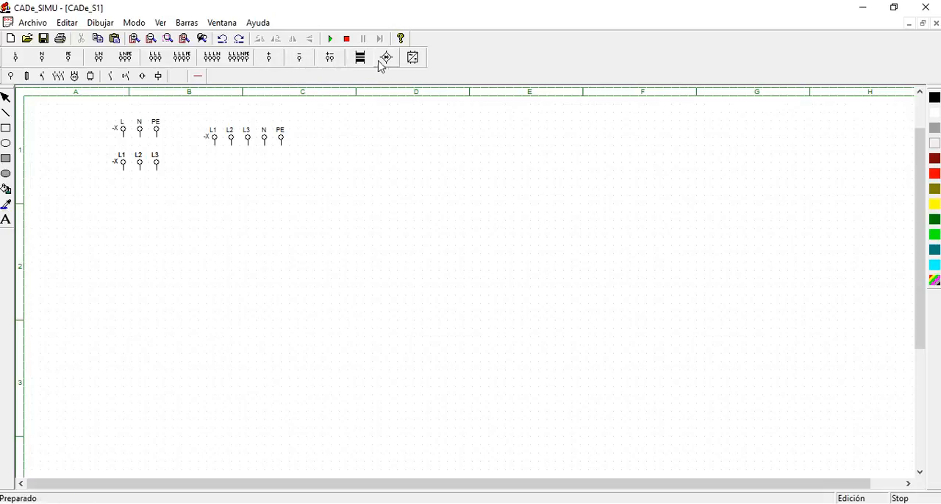
{"action": "left_click", "coordinate": [414, 65]}
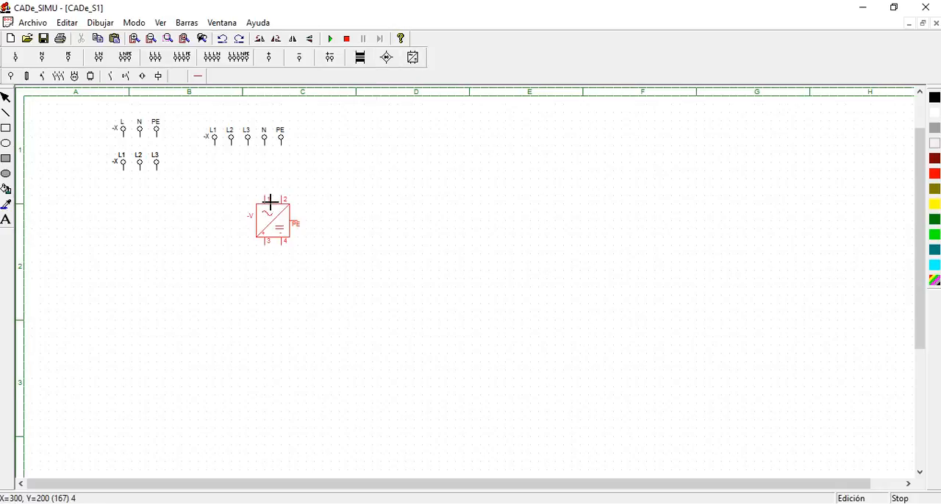
{"action": "left_click", "coordinate": [265, 197]}
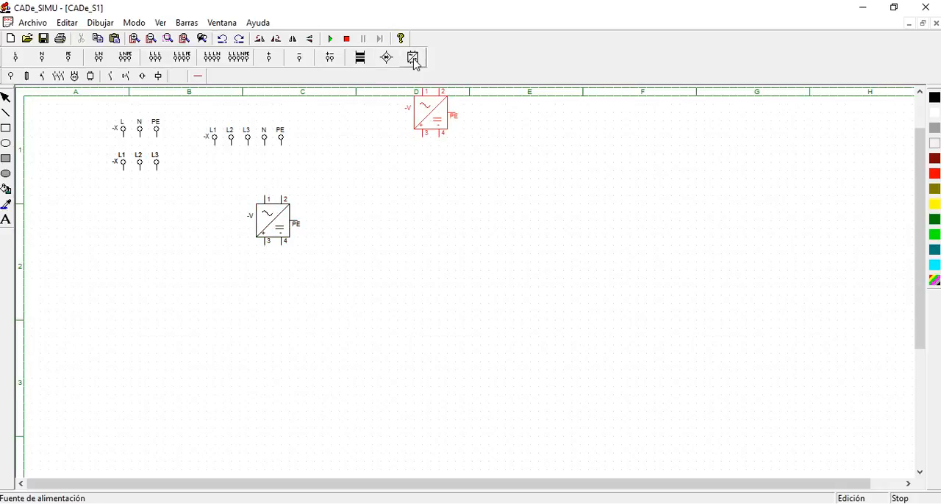
{"action": "right_click", "coordinate": [376, 271]}
{"action": "left_click", "coordinate": [345, 219]}
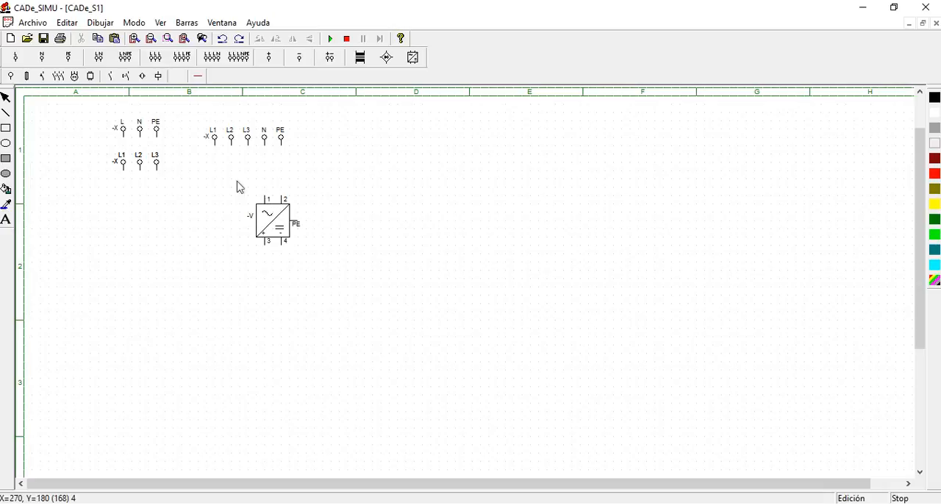
Delete the L1, L2, L3, N, PE supply together with the AC/DC power supply unit
{"action": "left_click_drag", "start_coordinate": [100, 106], "coordinate": [332, 271]}
{"action": "left_click_drag", "start_coordinate": [108, 102], "coordinate": [309, 245]}
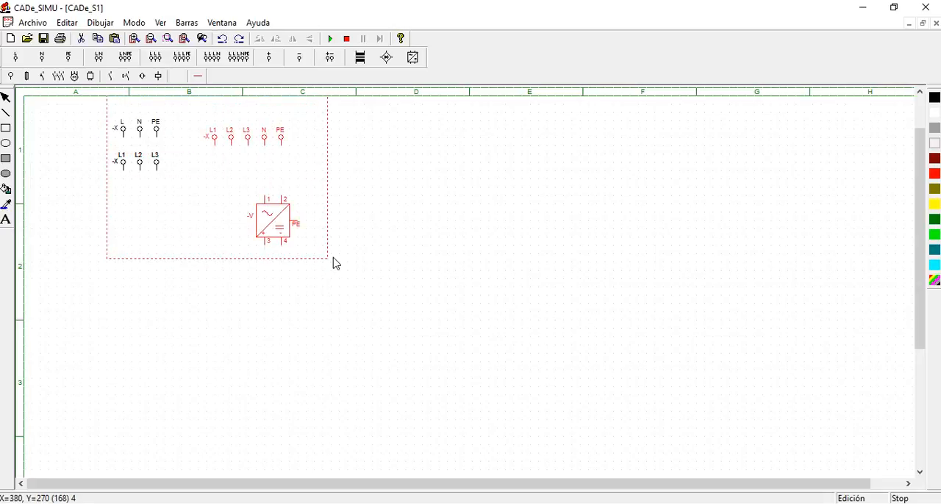
{"action": "key", "text": "Delete"}
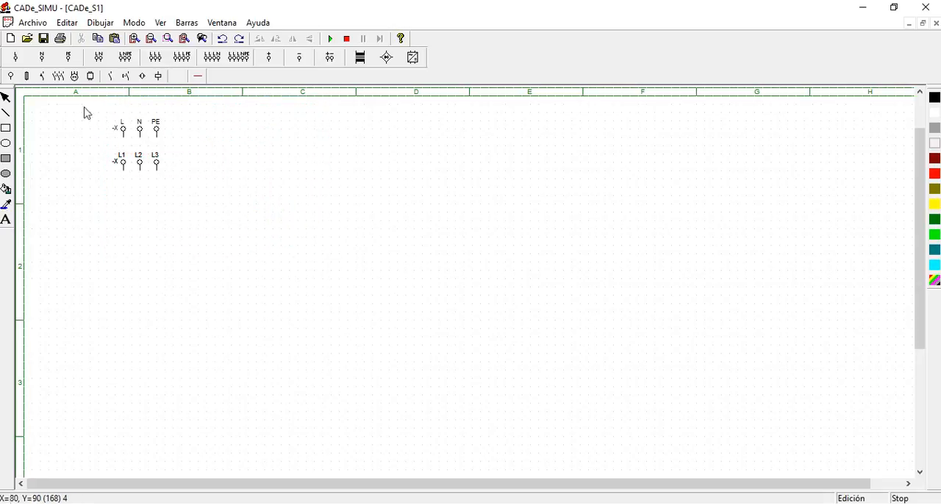
Place a single-pole disconnectable fuse (Fusible seccionable I) in column C, away from the two supplies
{"action": "left_click", "coordinate": [28, 76]}
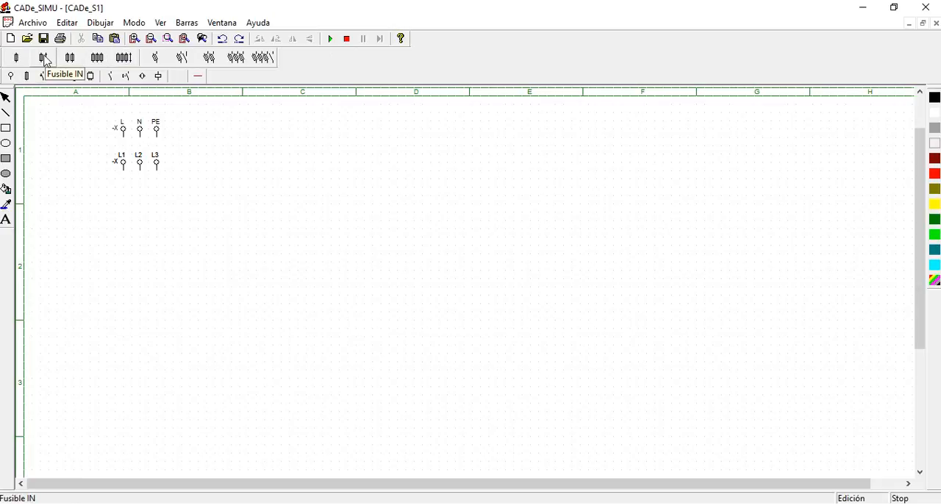
{"action": "left_click", "coordinate": [158, 64]}
{"action": "left_click", "coordinate": [269, 182]}
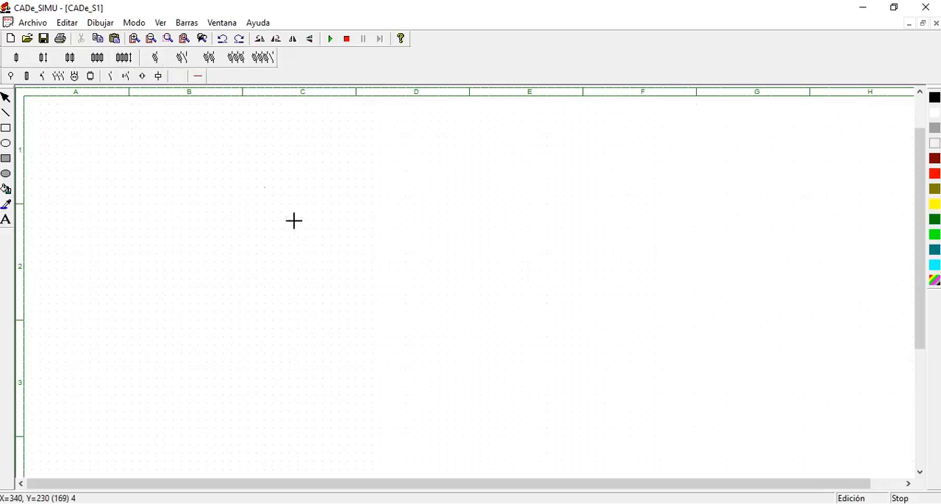
Run the simulation, operate the disconnectable fuse to test it, and stop the simulation
{"action": "left_click", "coordinate": [332, 40]}
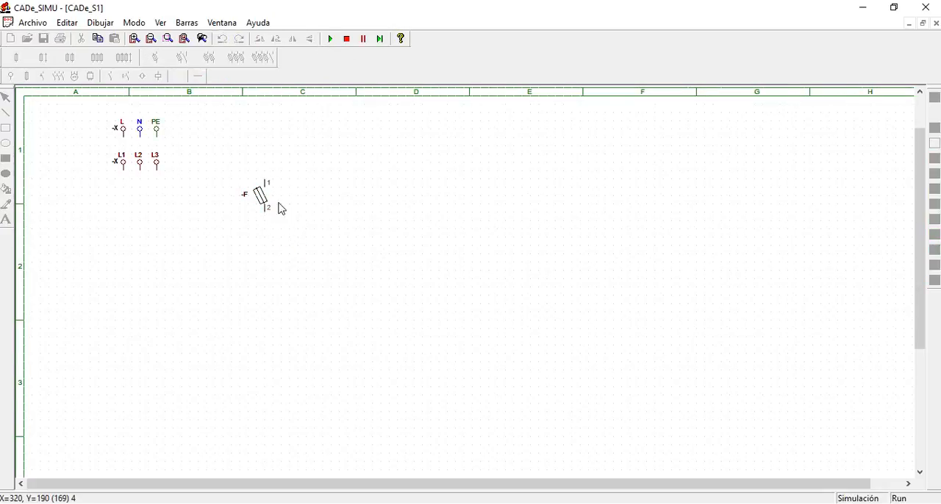
{"action": "left_click", "coordinate": [261, 197]}
{"action": "left_click", "coordinate": [266, 200]}
{"action": "left_click", "coordinate": [347, 39]}
Delete the disconnectable fuse and both remaining supplies to clear the sheet
{"action": "left_click_drag", "start_coordinate": [232, 154], "coordinate": [317, 263]}
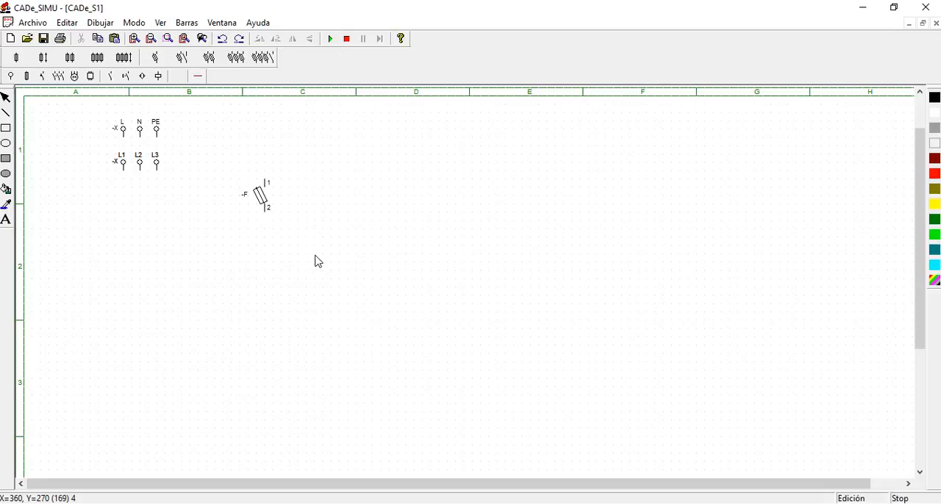
{"action": "left_click_drag", "start_coordinate": [229, 152], "coordinate": [326, 238]}
{"action": "key", "text": "Delete"}
{"action": "left_click_drag", "start_coordinate": [90, 104], "coordinate": [206, 202]}
{"action": "left_click_drag", "start_coordinate": [90, 105], "coordinate": [203, 204]}
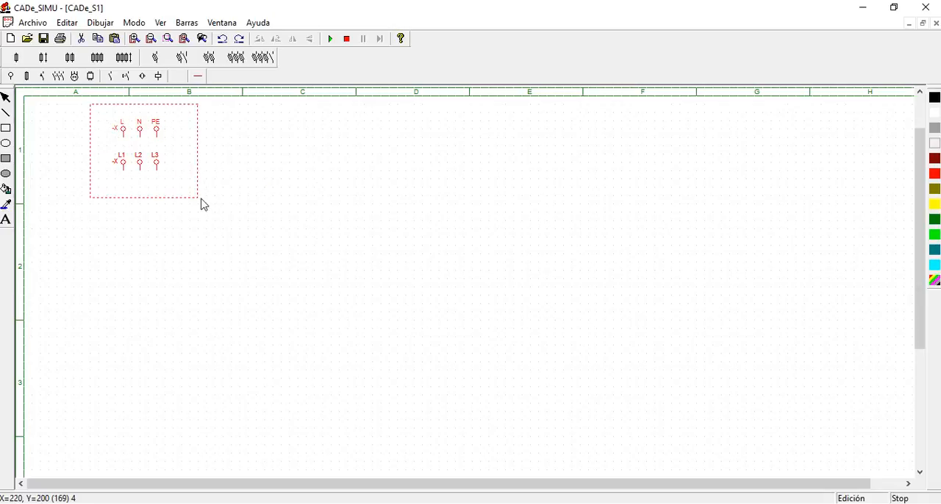
{"action": "key", "text": "Delete"}
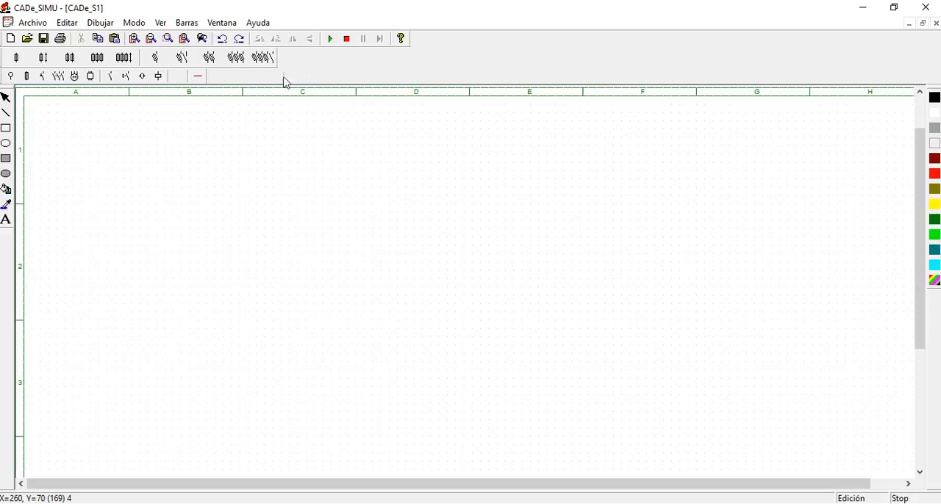
Place a single-pole contactor on the empty sheet and delete it again
{"action": "left_click", "coordinate": [57, 77]}
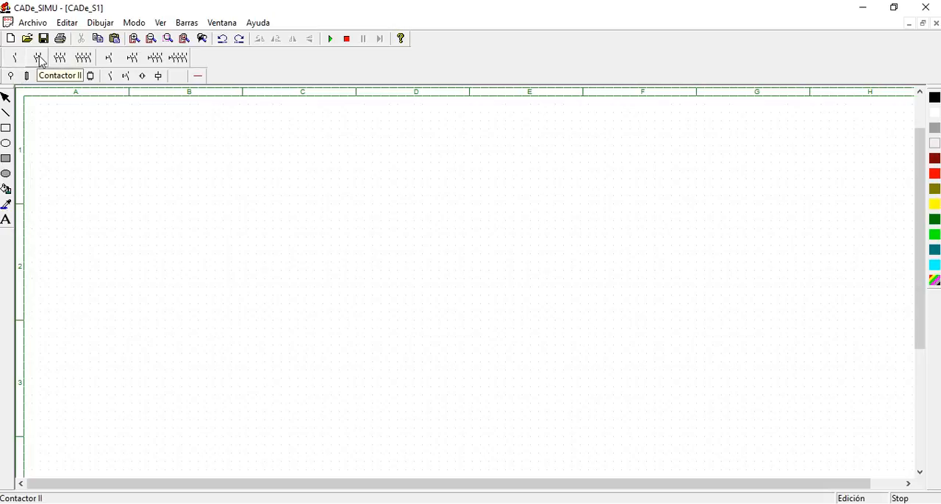
{"action": "left_click", "coordinate": [15, 58]}
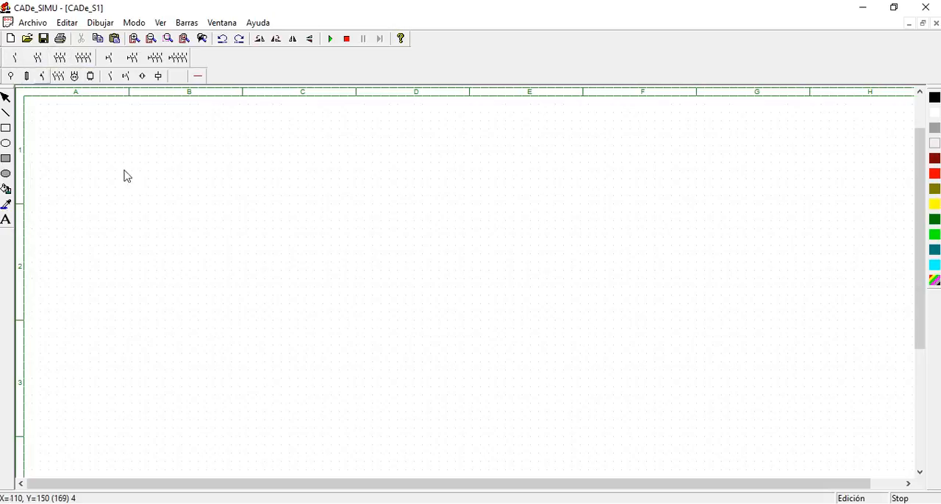
{"action": "left_click", "coordinate": [130, 186]}
{"action": "left_click", "coordinate": [132, 192]}
{"action": "key", "text": "Delete"}
Place a three-pole contactor on the sheet in column B, near the boundary between rows 1 and 2
{"action": "left_click", "coordinate": [62, 61]}
{"action": "left_click", "coordinate": [156, 188]}
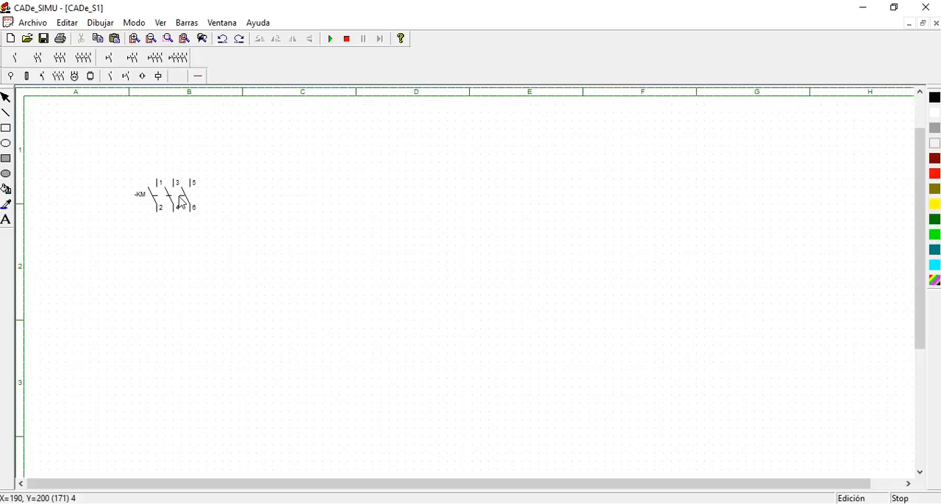
Delete the three-pole contactor and place a three-pole switch on the sheet in column B, row 2
{"action": "left_click", "coordinate": [182, 200]}
{"action": "key", "text": "Delete"}
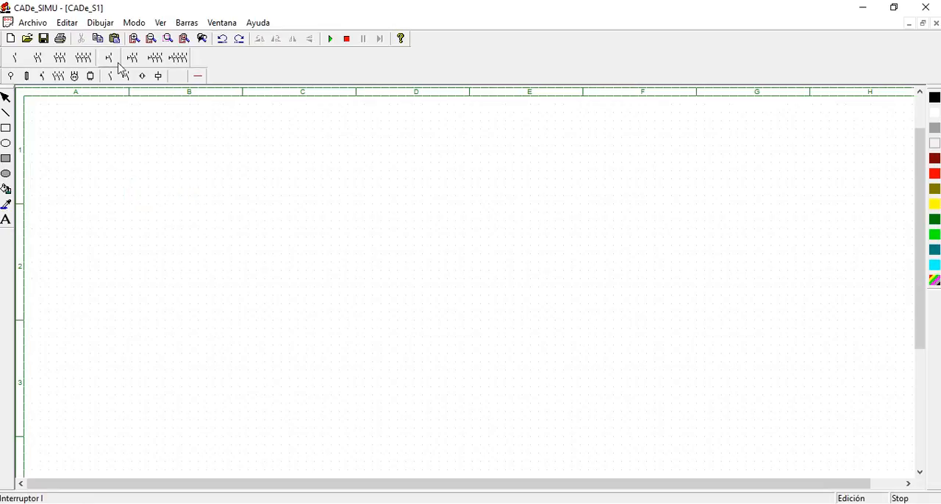
{"action": "left_click", "coordinate": [159, 62]}
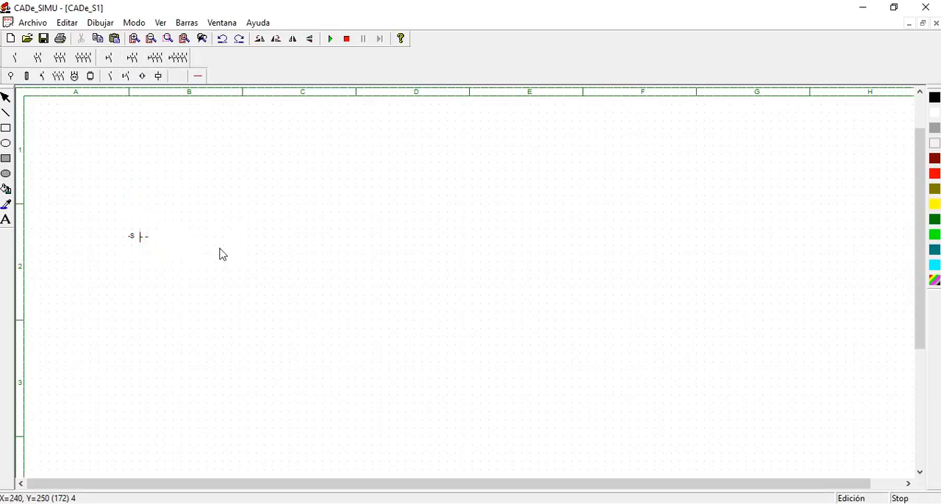
{"action": "key", "text": "Escape"}
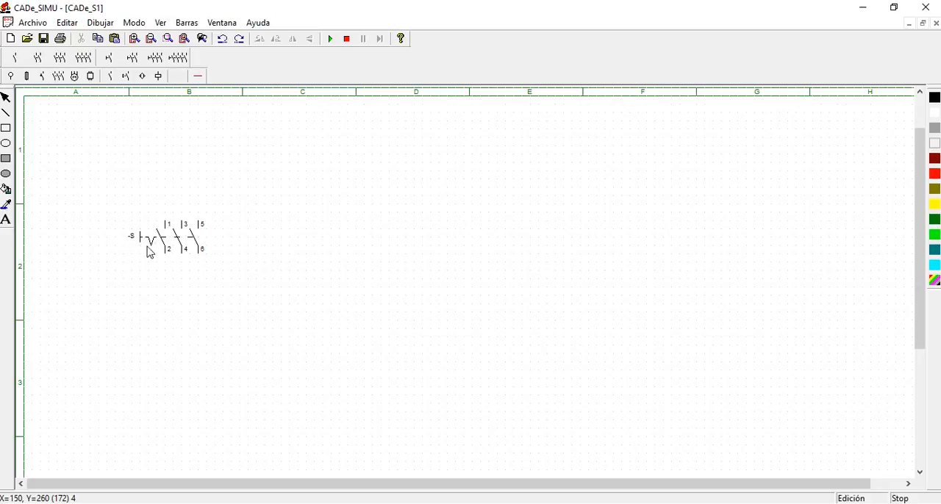
Run the simulation, operate the three-pole switch to test its contacts, and stop the simulation
{"action": "left_click", "coordinate": [330, 38]}
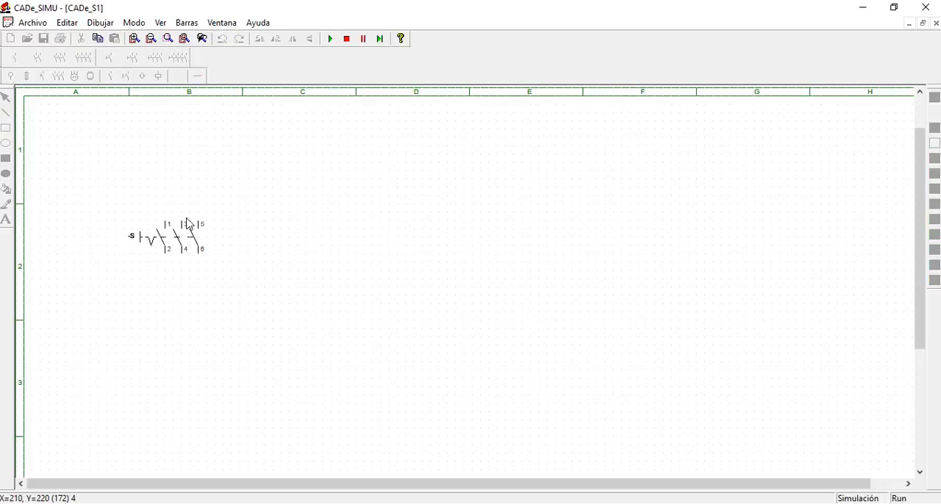
{"action": "left_click", "coordinate": [145, 241]}
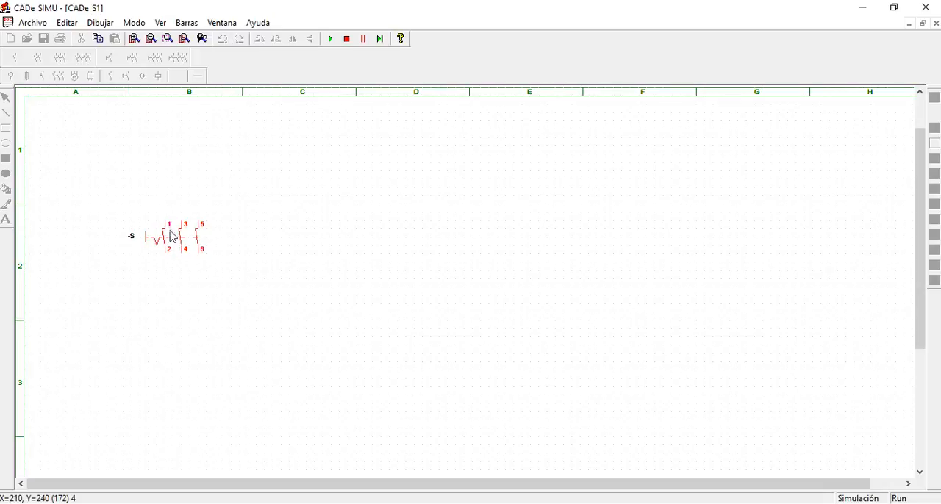
{"action": "left_click", "coordinate": [346, 38]}
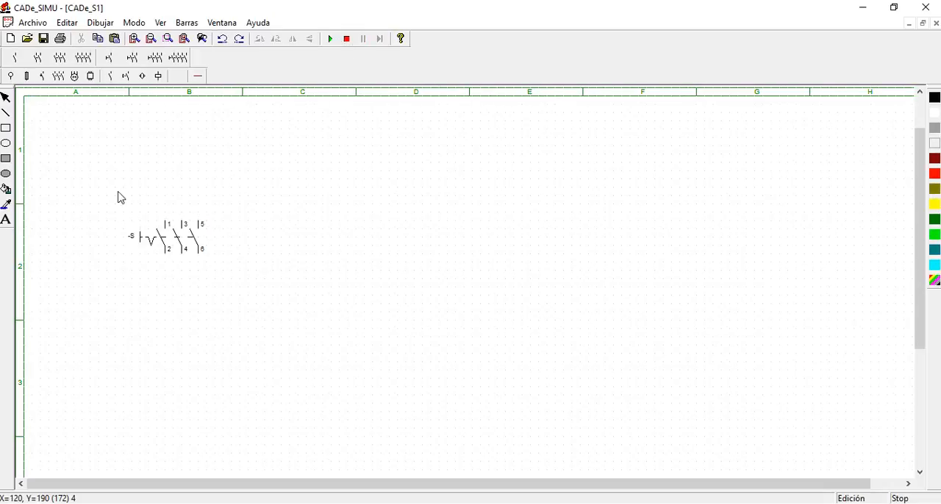
Select the three-pole switch and delete it to empty the sheet
{"action": "left_click_drag", "start_coordinate": [116, 188], "coordinate": [271, 290]}
{"action": "left_click", "coordinate": [274, 292]}
{"action": "left_click_drag", "start_coordinate": [124, 205], "coordinate": [235, 282]}
{"action": "left_click", "coordinate": [236, 284]}
{"action": "left_click", "coordinate": [176, 246]}
{"action": "key", "text": "Delete"}
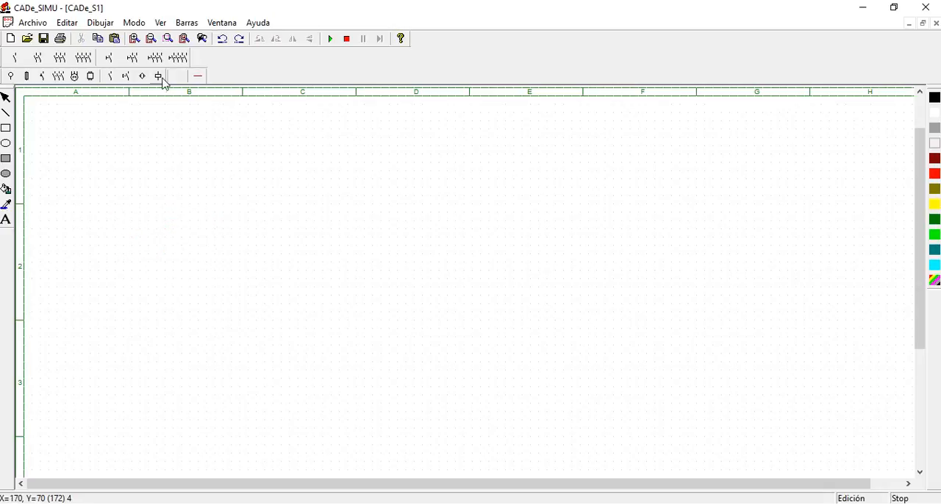
Place a three-phase motor with U1, V1, W1 and PE terminals and move it into row 2 of column B
{"action": "left_click", "coordinate": [74, 75]}
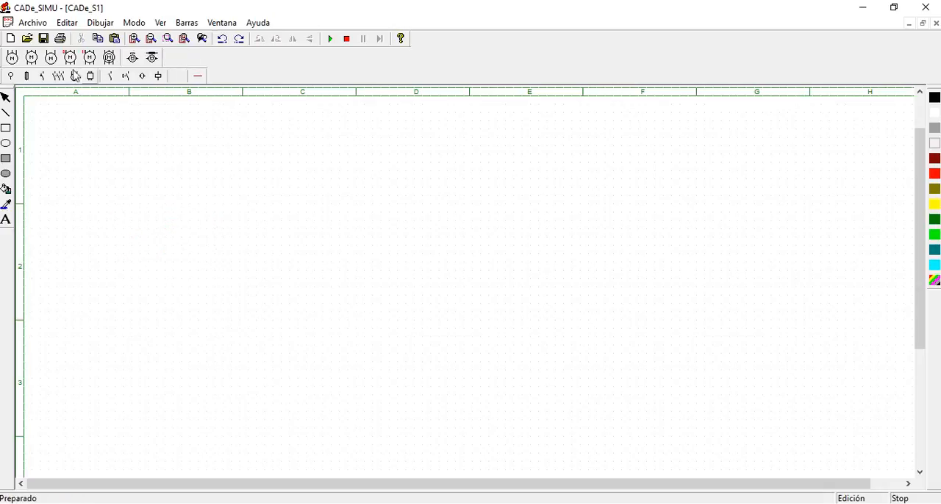
{"action": "left_click", "coordinate": [12, 59]}
{"action": "left_click", "coordinate": [143, 198]}
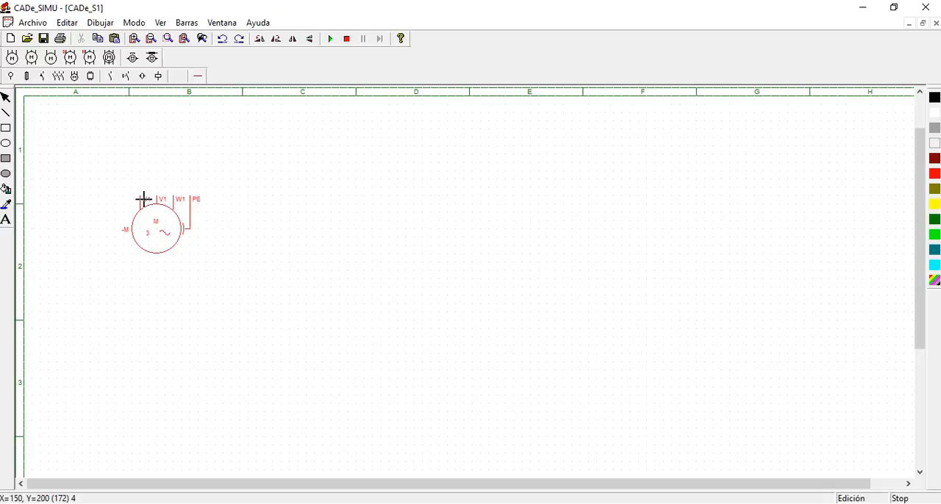
{"action": "left_click", "coordinate": [144, 200]}
{"action": "key", "text": "Escape"}
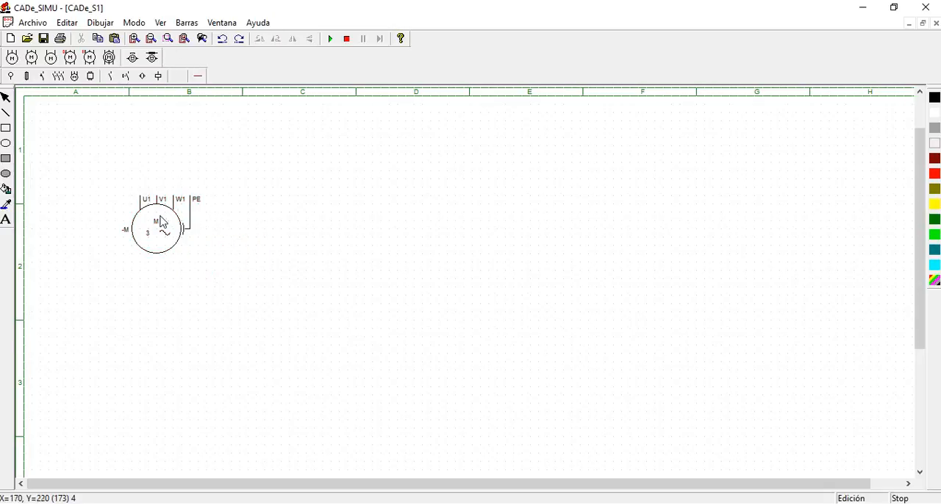
{"action": "left_click_drag", "start_coordinate": [164, 221], "coordinate": [180, 254]}
{"action": "left_click", "coordinate": [66, 107]}
Place an L1, L2, L3 and PE supply in row 1, aligned above the motor's terminals
{"action": "left_click", "coordinate": [10, 76]}
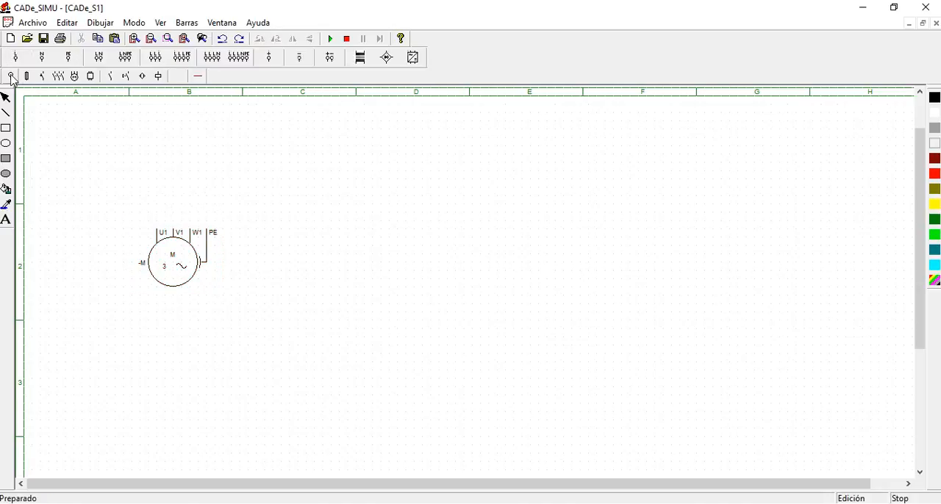
{"action": "left_click", "coordinate": [239, 62]}
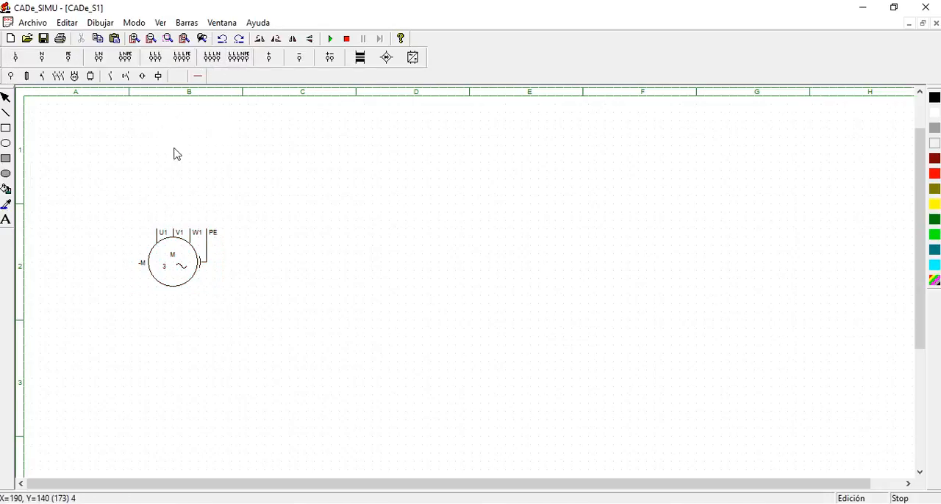
{"action": "left_click", "coordinate": [156, 166]}
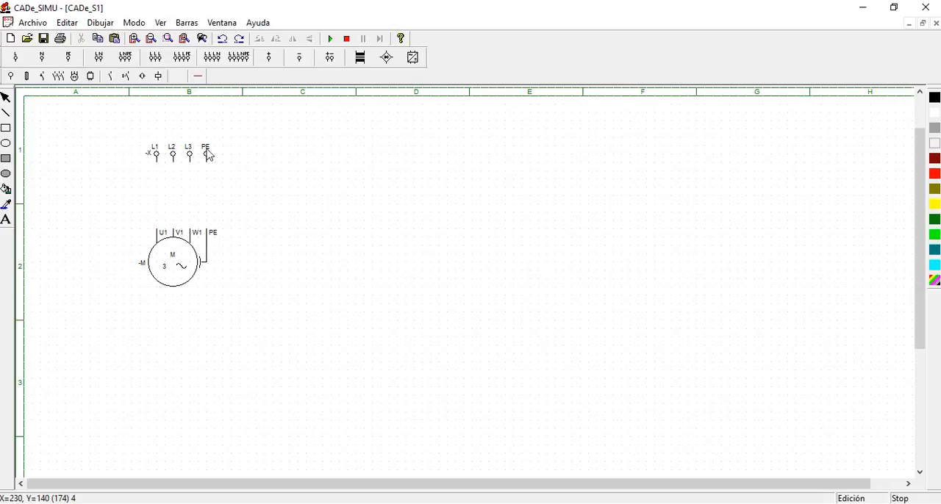
Draw two crossing sample phase wires in column C with a connection node at their intersection, and delete them
{"action": "left_click", "coordinate": [200, 77]}
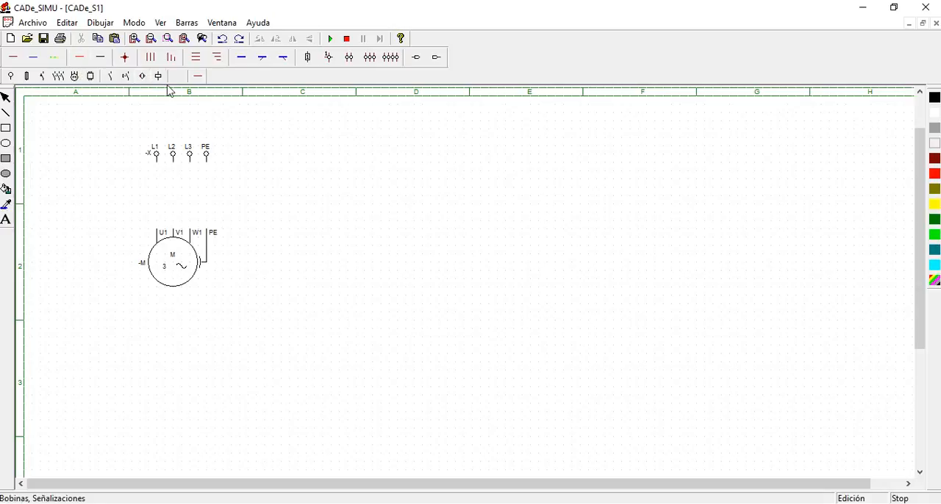
{"action": "left_click", "coordinate": [13, 58]}
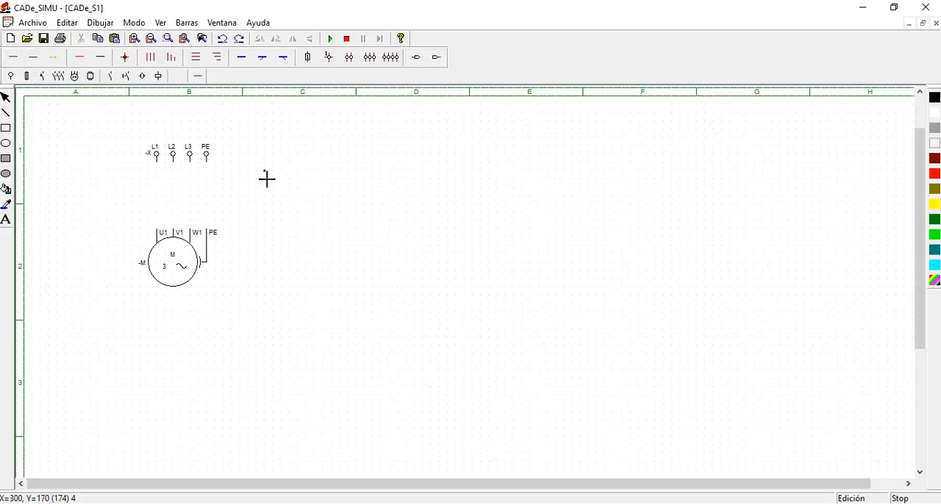
{"action": "left_click_drag", "start_coordinate": [267, 182], "coordinate": [364, 183]}
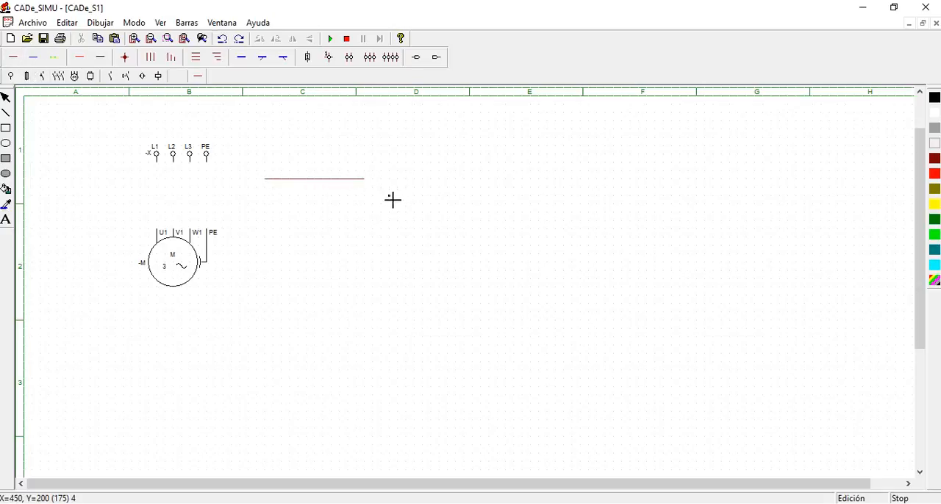
{"action": "left_click_drag", "start_coordinate": [329, 153], "coordinate": [326, 204]}
{"action": "left_click", "coordinate": [124, 58]}
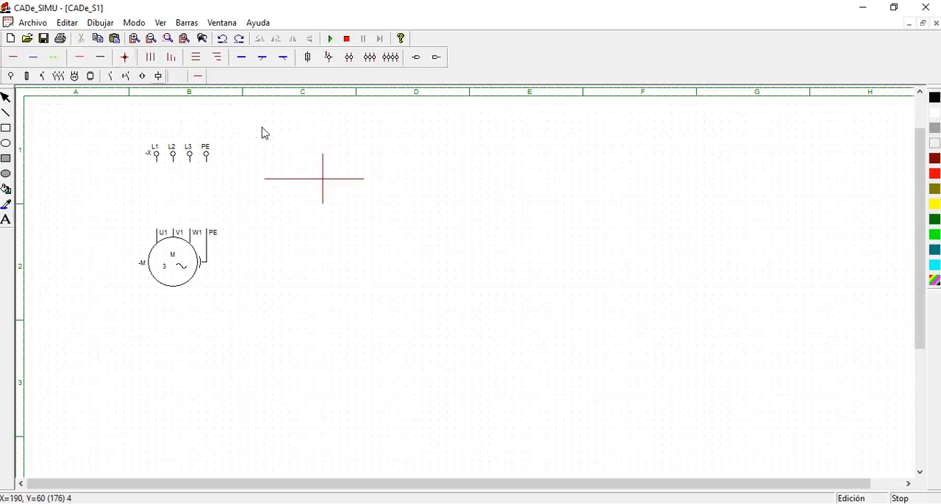
{"action": "left_click", "coordinate": [323, 178]}
{"action": "left_click_drag", "start_coordinate": [248, 121], "coordinate": [400, 247]}
{"action": "left_click_drag", "start_coordinate": [248, 130], "coordinate": [400, 241]}
{"action": "key", "text": "Delete"}
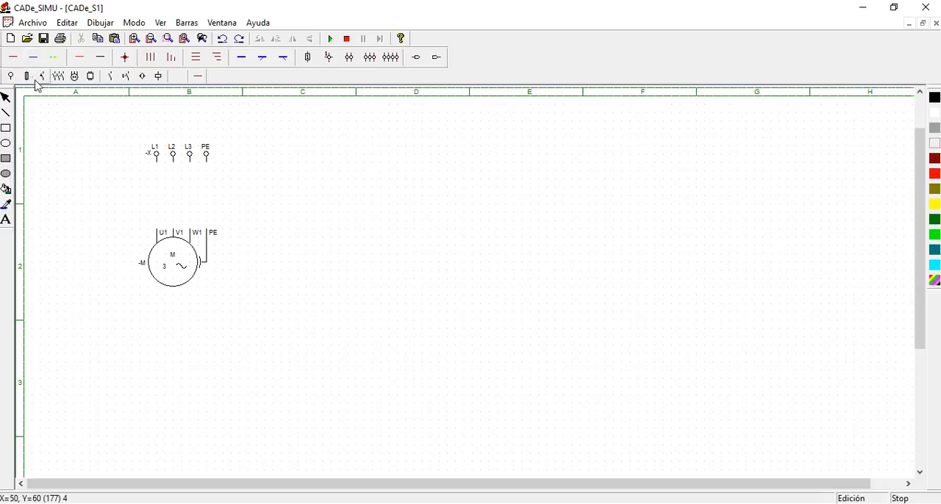
Wire the supply's L1, L2, L3 and PE to the motor's U1, V1, W1 and PE, and test the circuit in simulation
{"action": "left_click", "coordinate": [14, 61]}
{"action": "mouse_move", "coordinate": [158, 163]}
{"action": "left_mouse_down"}
{"action": "mouse_move", "coordinate": [157, 231]}
{"action": "mouse_move", "coordinate": [184, 214]}
{"action": "mouse_move", "coordinate": [178, 225]}
{"action": "left_mouse_up"}
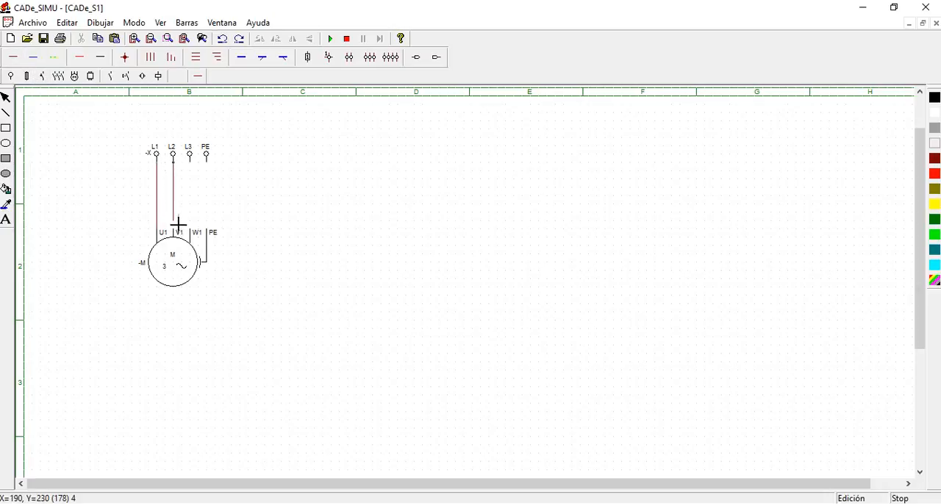
{"action": "mouse_move", "coordinate": [197, 166]}
{"action": "left_mouse_down"}
{"action": "mouse_move", "coordinate": [196, 231]}
{"action": "mouse_move", "coordinate": [209, 174]}
{"action": "left_mouse_up"}
{"action": "left_click", "coordinate": [61, 60]}
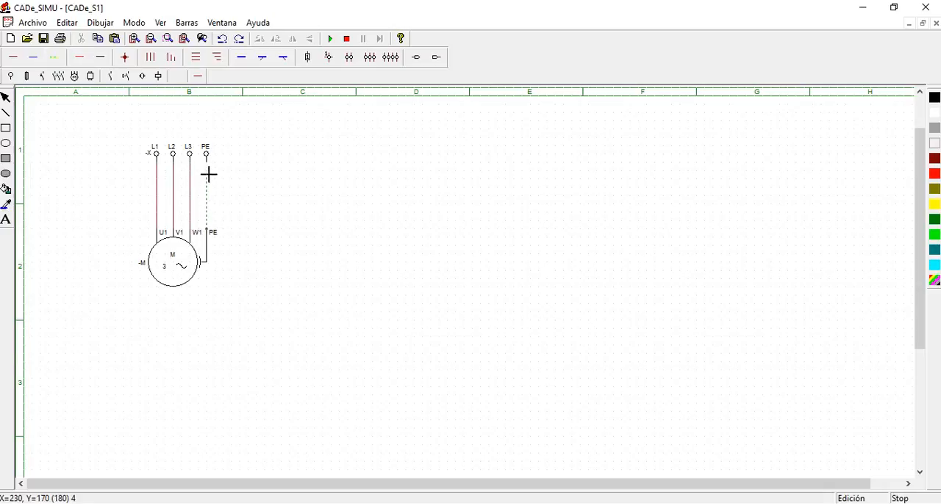
{"action": "left_click", "coordinate": [330, 38]}
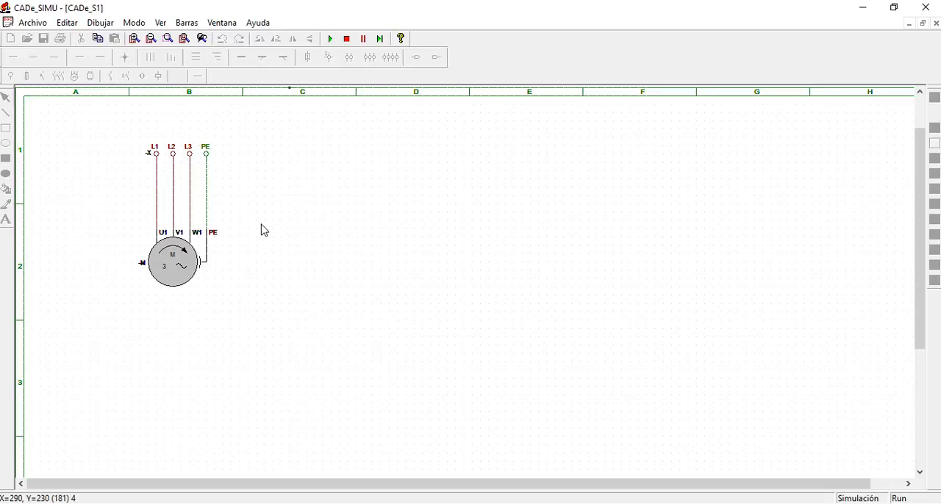
{"action": "left_click", "coordinate": [346, 39]}
Delete the motor, the supply and the four connecting wires to clear the sheet
{"action": "left_click", "coordinate": [175, 254]}
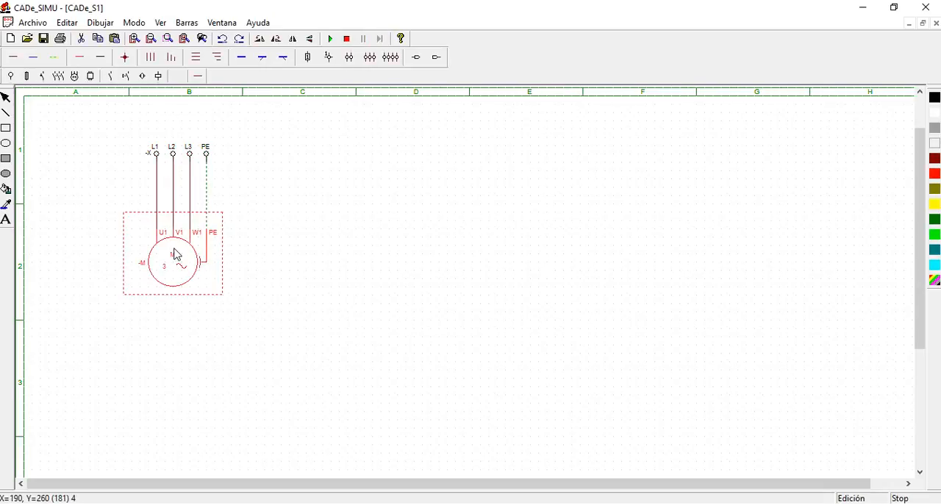
{"action": "key", "text": "Delete"}
{"action": "left_click_drag", "start_coordinate": [105, 162], "coordinate": [327, 308]}
{"action": "left_click_drag", "start_coordinate": [140, 196], "coordinate": [248, 264]}
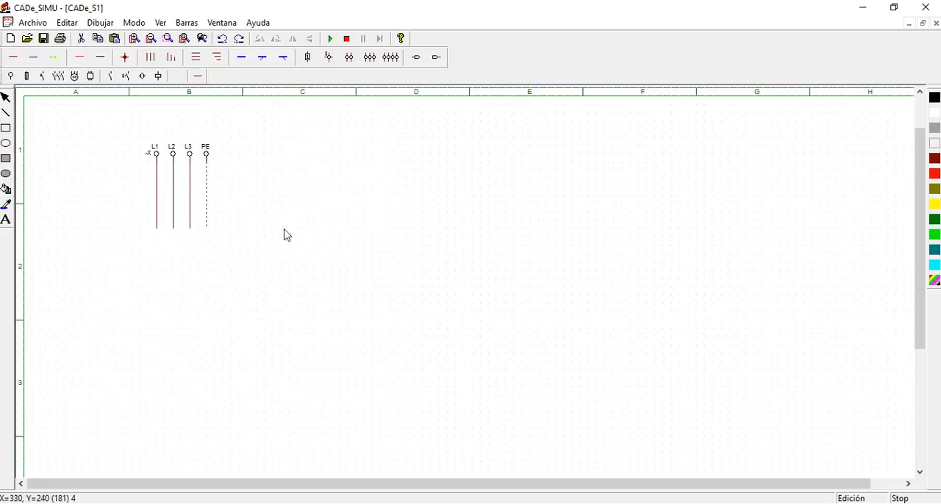
{"action": "left_click_drag", "start_coordinate": [137, 196], "coordinate": [250, 263]}
{"action": "left_click_drag", "start_coordinate": [154, 157], "coordinate": [271, 267]}
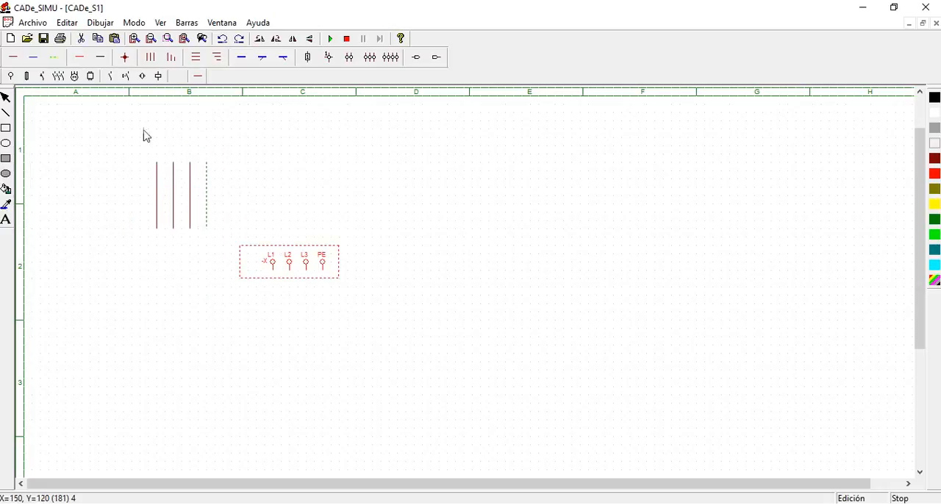
{"action": "left_click_drag", "start_coordinate": [131, 146], "coordinate": [379, 339]}
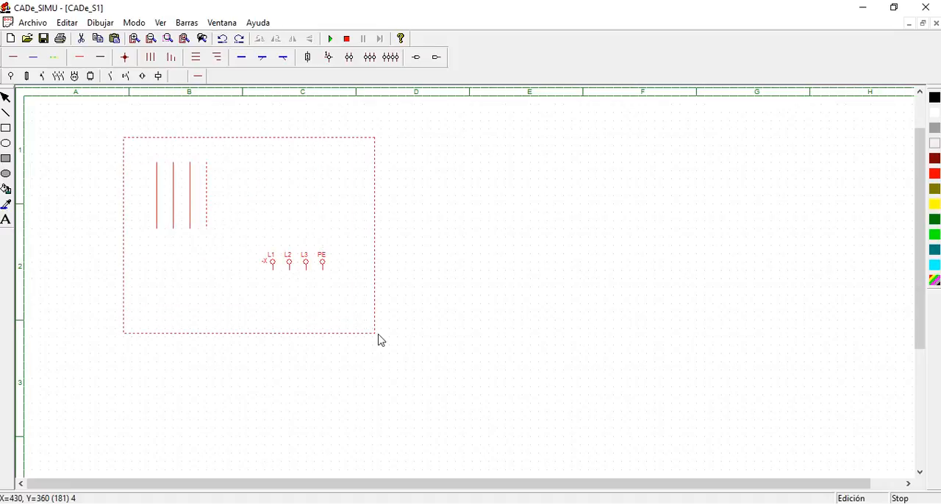
{"action": "key", "text": "Delete"}
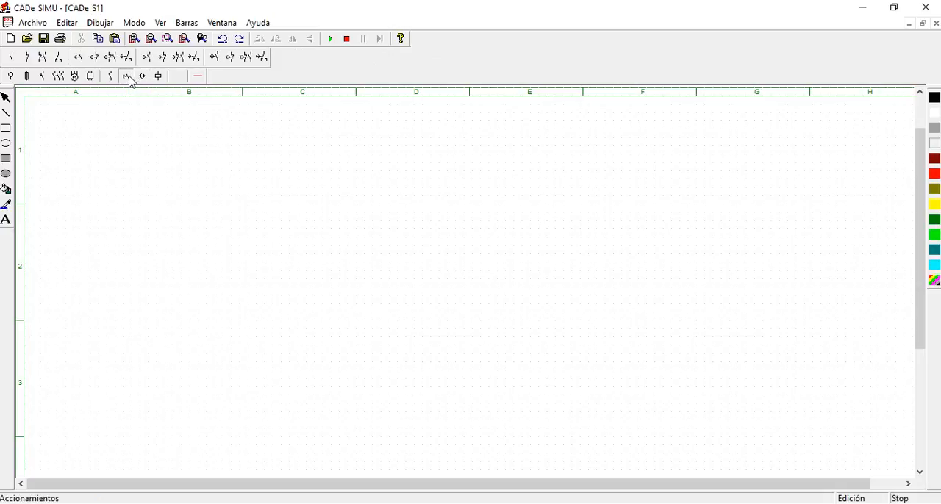
Place a normally open, a normally closed and a combined NA-NC pushbutton side by side across columns B and C
{"action": "left_click", "coordinate": [130, 80]}
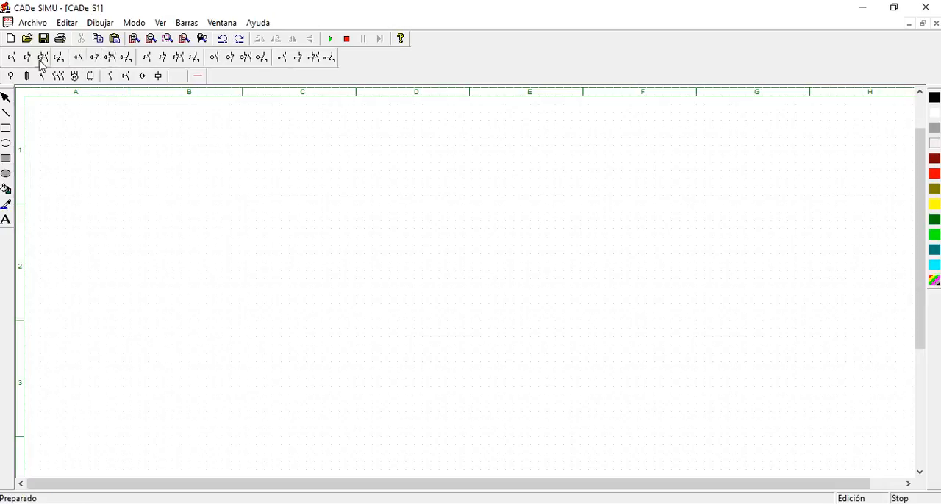
{"action": "left_click", "coordinate": [12, 58]}
{"action": "left_click", "coordinate": [152, 200]}
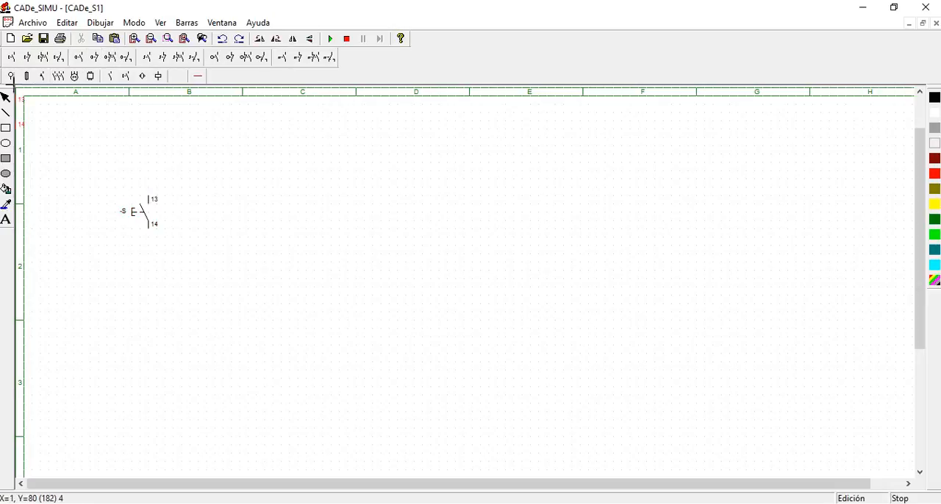
{"action": "left_click", "coordinate": [27, 58]}
{"action": "left_click", "coordinate": [209, 200]}
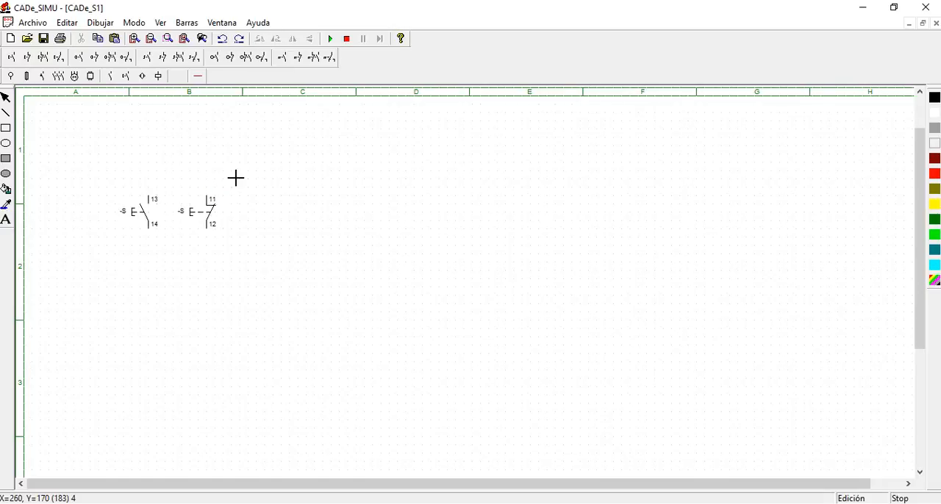
{"action": "left_click", "coordinate": [44, 57]}
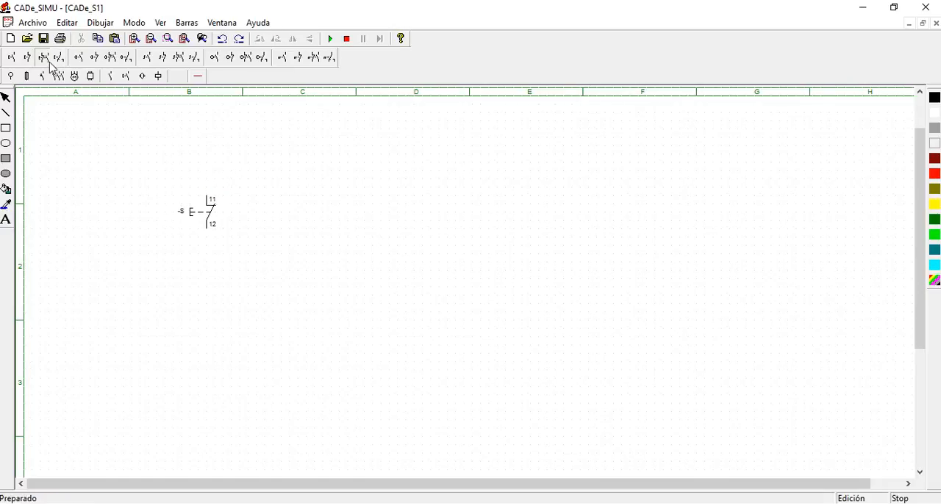
{"action": "left_click", "coordinate": [279, 199]}
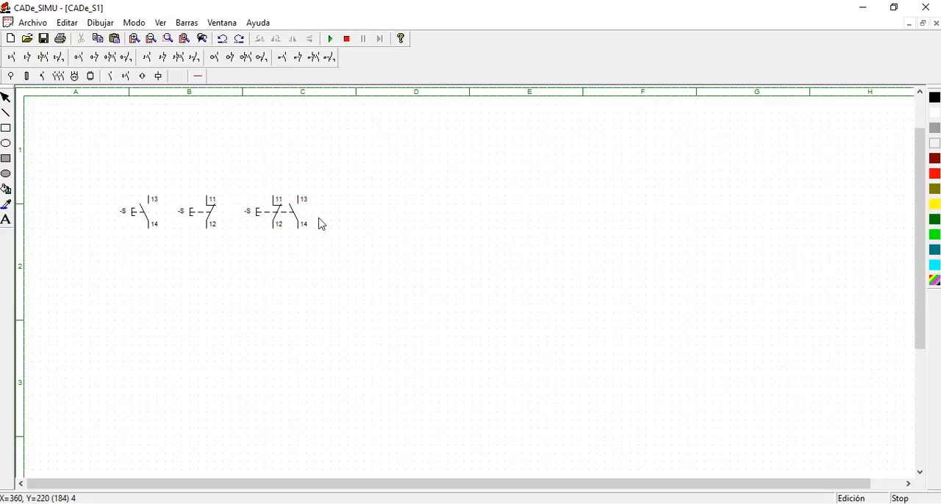
Run the simulation, operate the normally open pushbutton to see how the three pushbuttons react, and stop the simulation
{"action": "left_click", "coordinate": [333, 39]}
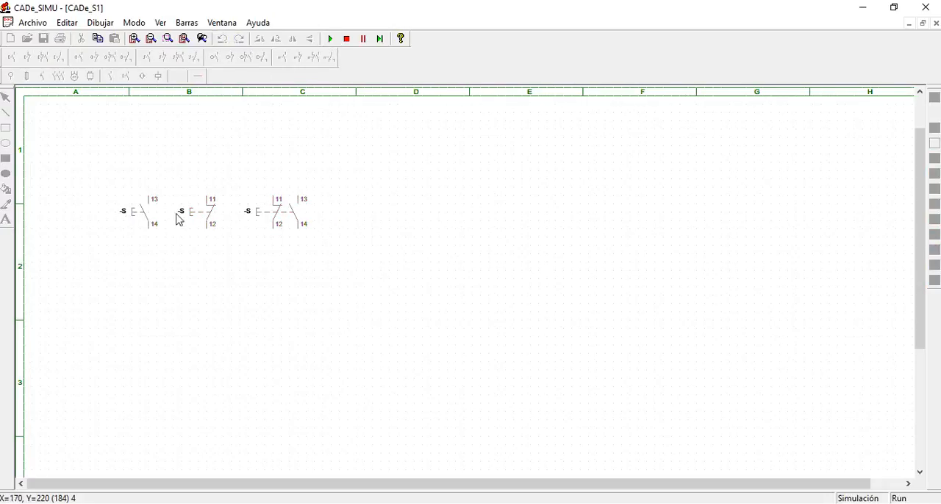
{"action": "left_click", "coordinate": [135, 223]}
{"action": "left_click", "coordinate": [136, 221]}
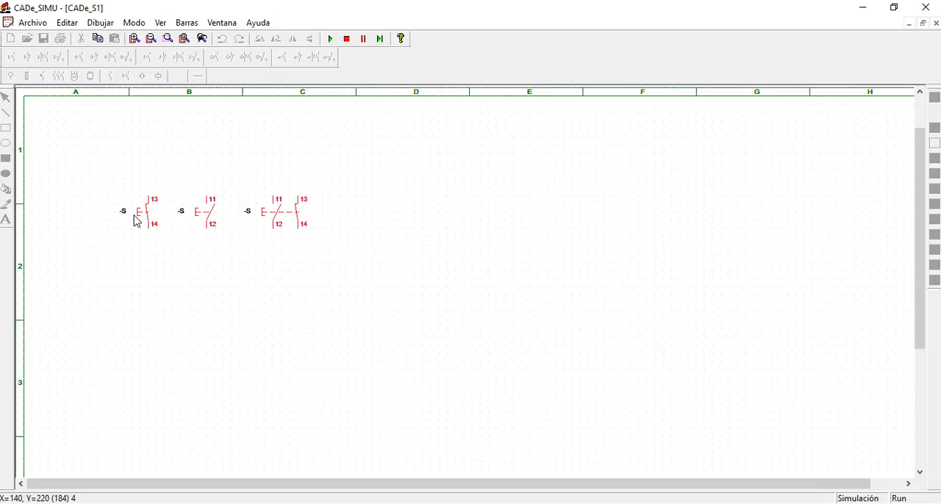
{"action": "left_click", "coordinate": [346, 38]}
Rename the normally closed pushbutton PZ and the combined NA-NC pushbutton PO
{"action": "double_click", "coordinate": [199, 220]}
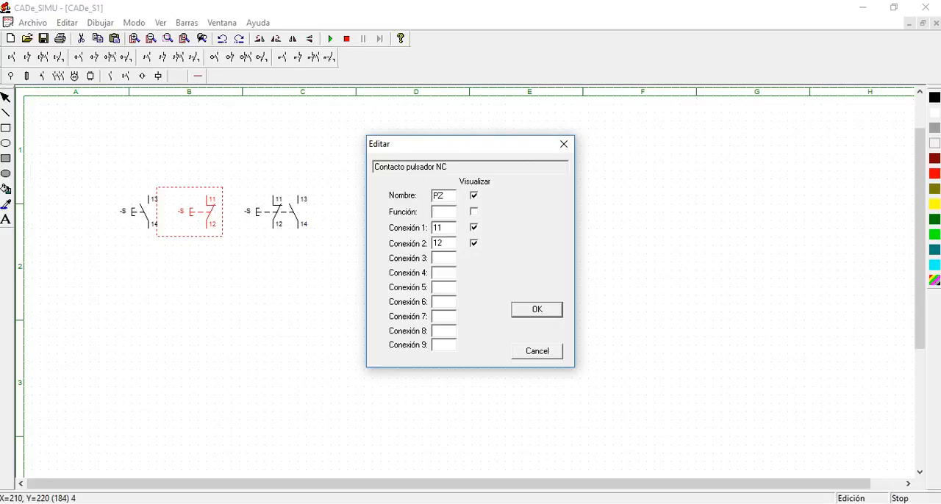
{"action": "left_click", "coordinate": [551, 307]}
{"action": "double_click", "coordinate": [264, 211]}
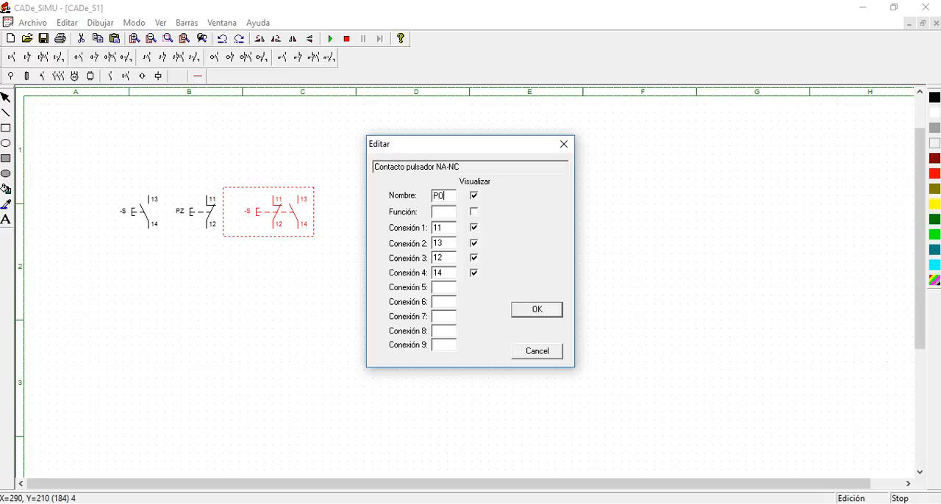
{"action": "left_click", "coordinate": [536, 310]}
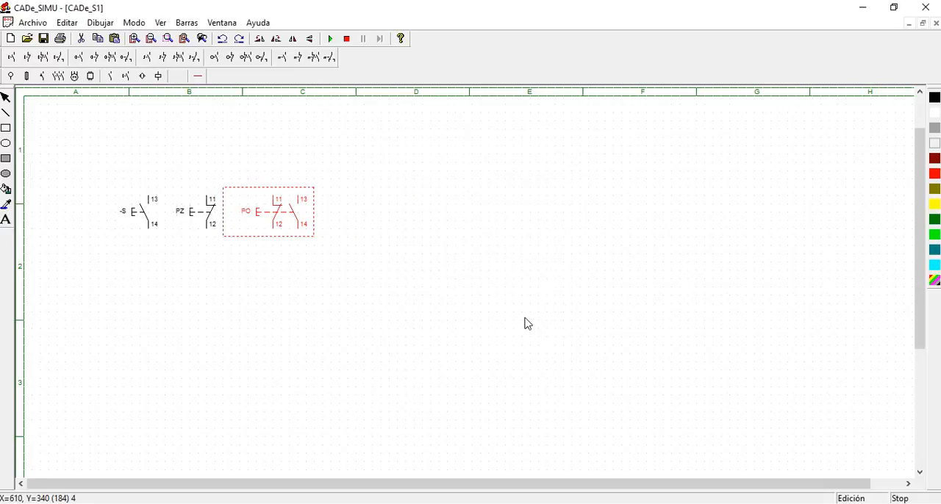
Run the simulation to test the three pushbuttons, stop it, and delete all three from the sheet
{"action": "left_click", "coordinate": [331, 38]}
{"action": "left_click", "coordinate": [130, 219]}
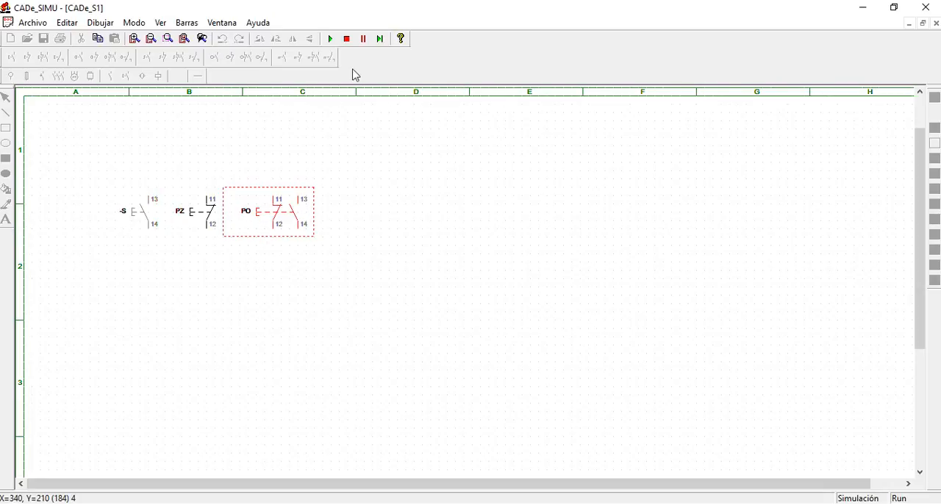
{"action": "left_click", "coordinate": [346, 38]}
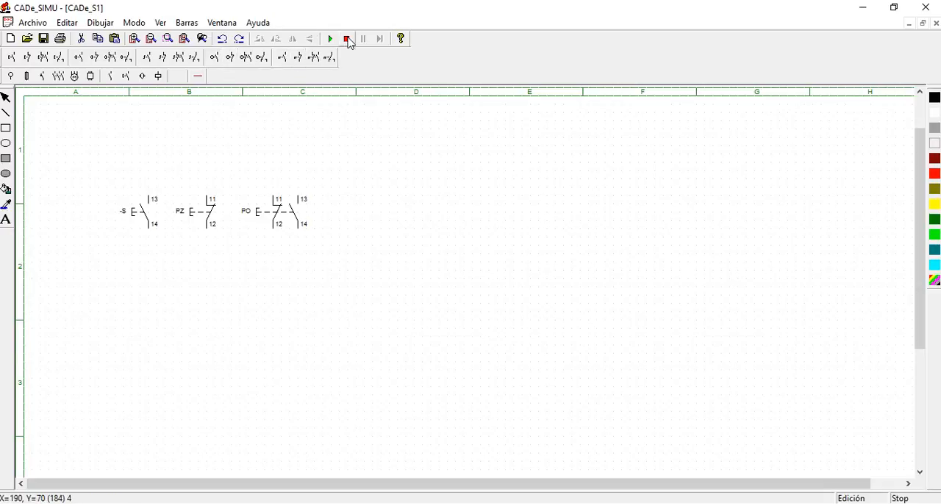
{"action": "left_click_drag", "start_coordinate": [98, 162], "coordinate": [412, 280]}
{"action": "key", "text": "Delete"}
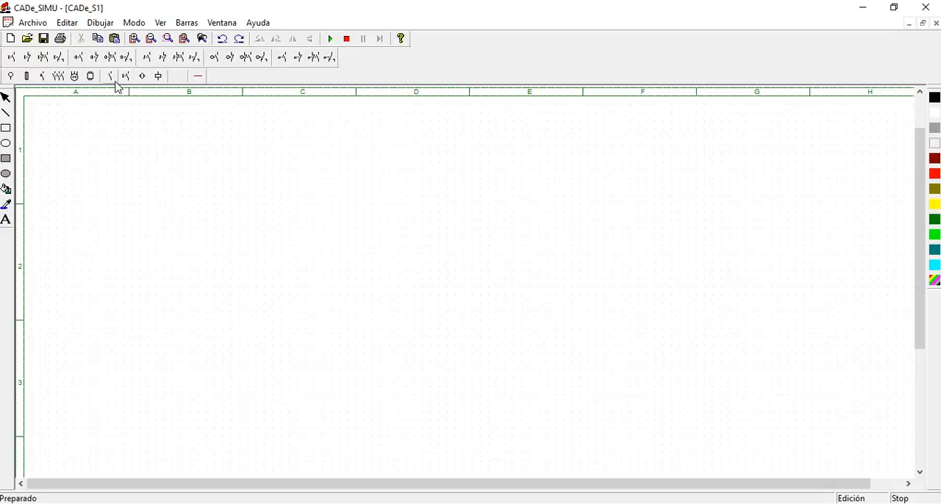
Place a contactor coil in column C, row 2
{"action": "left_click", "coordinate": [157, 76]}
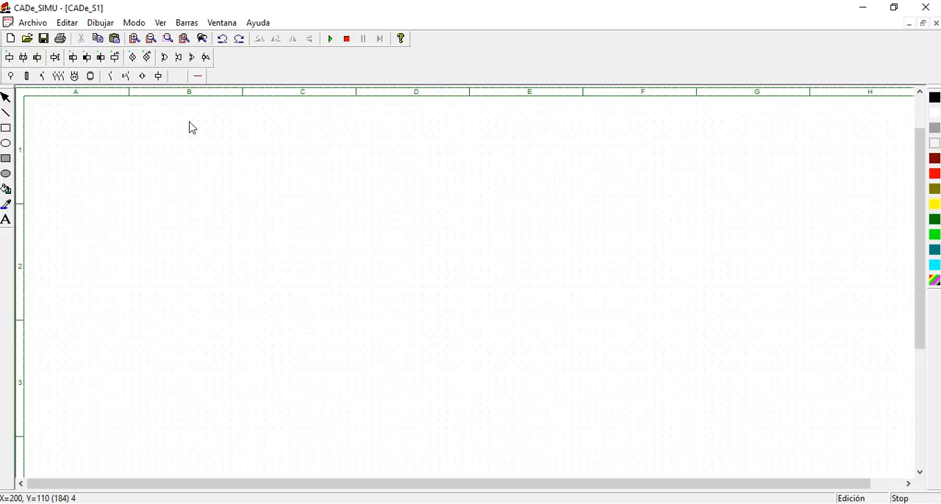
{"action": "left_click", "coordinate": [11, 61]}
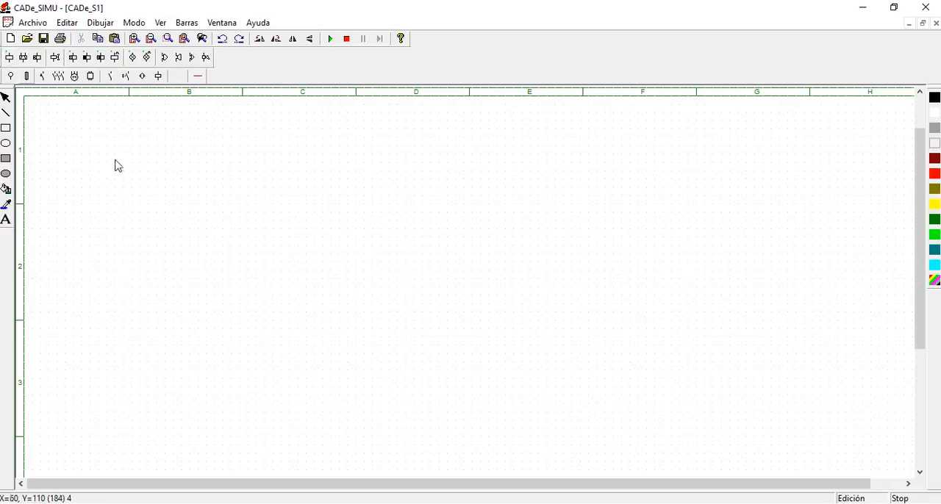
{"action": "left_click", "coordinate": [294, 272]}
{"action": "right_click", "coordinate": [346, 275]}
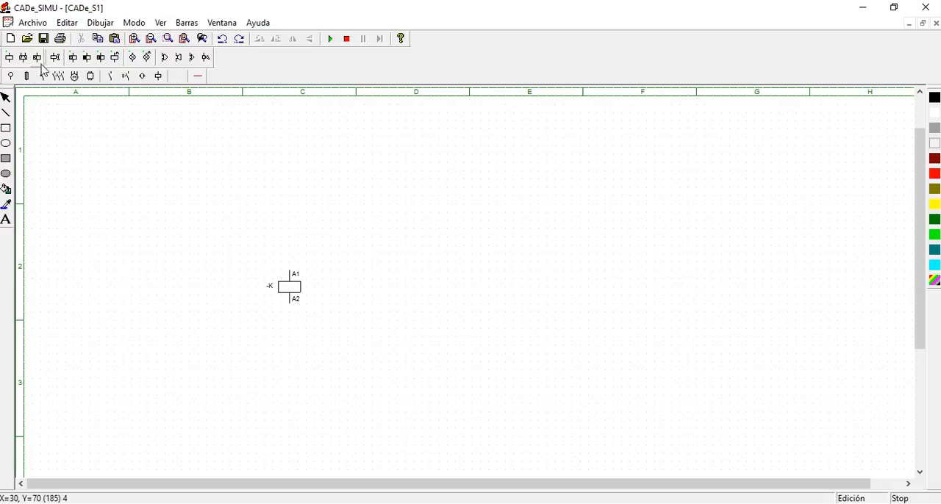
Place an on-delay timer coil above the contactor coil and set its timing to 5 x 1 Seg
{"action": "left_click", "coordinate": [73, 57]}
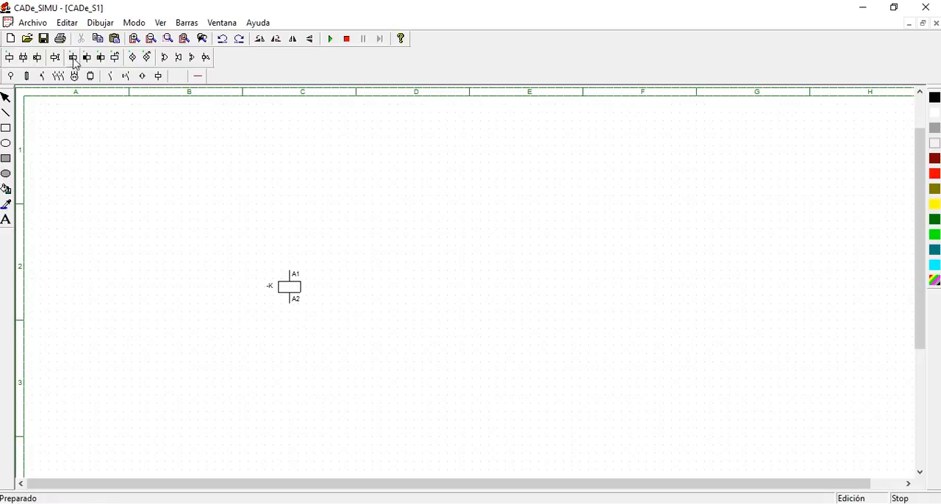
{"action": "left_click", "coordinate": [315, 217]}
{"action": "key", "text": "Escape"}
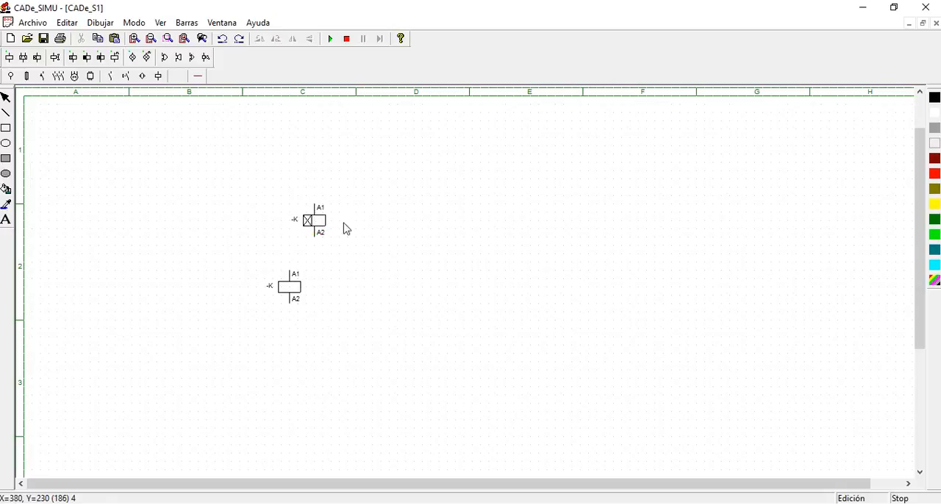
{"action": "double_click", "coordinate": [319, 224]}
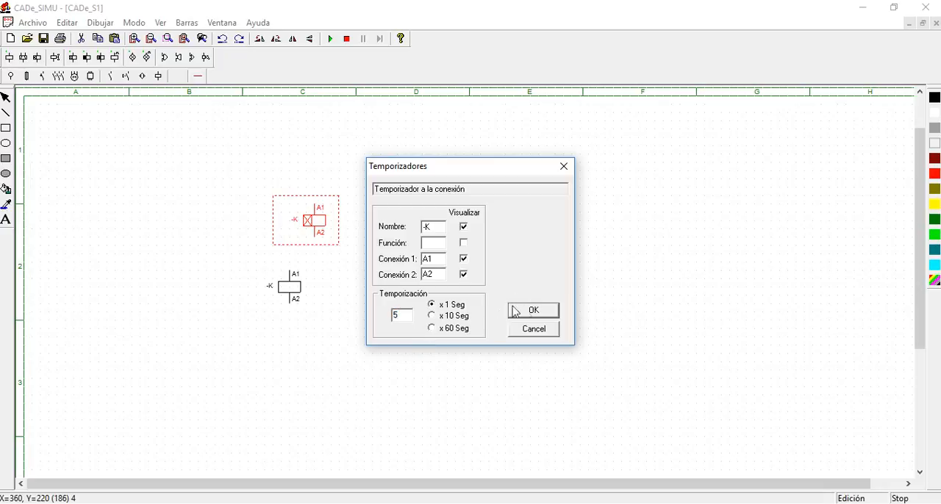
{"action": "left_click", "coordinate": [536, 314]}
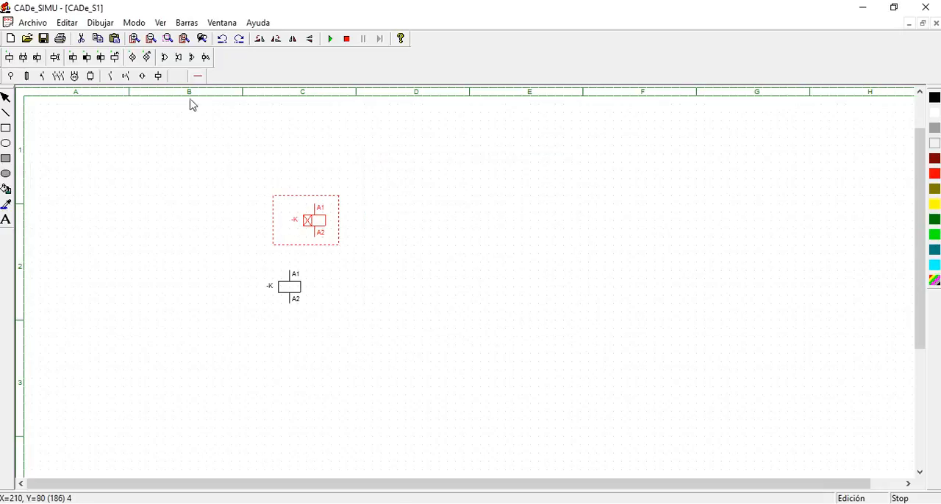
Place an off-delay timer coil beside the on-delay timer and check its timing settings without changing them
{"action": "left_click", "coordinate": [87, 57]}
{"action": "left_click", "coordinate": [383, 209]}
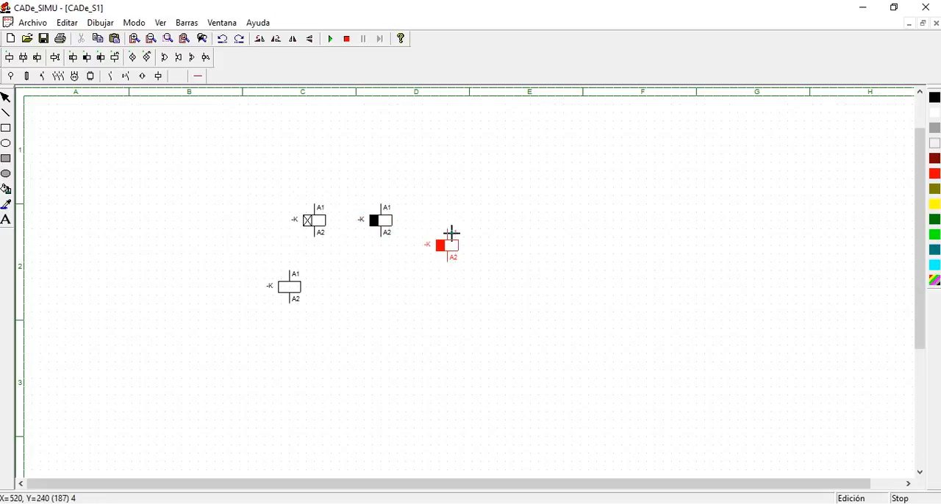
{"action": "key", "text": "Escape"}
{"action": "left_click", "coordinate": [380, 220]}
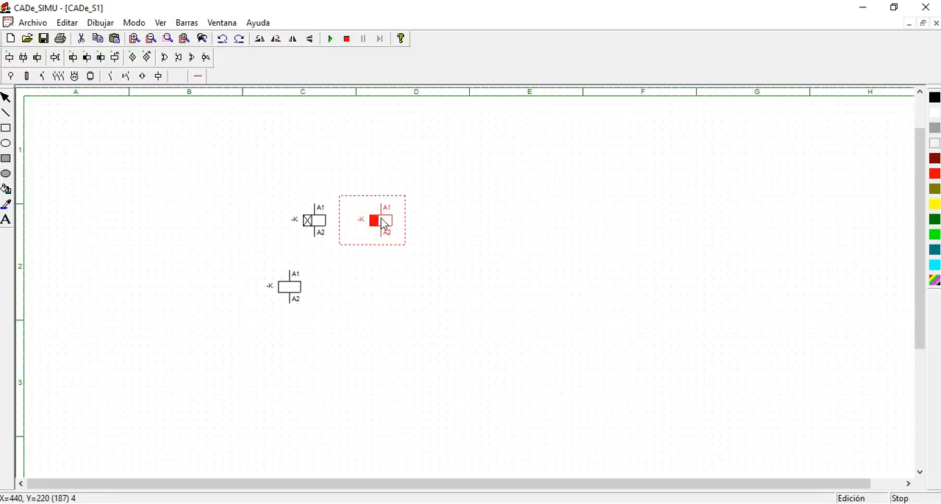
{"action": "double_click", "coordinate": [383, 222]}
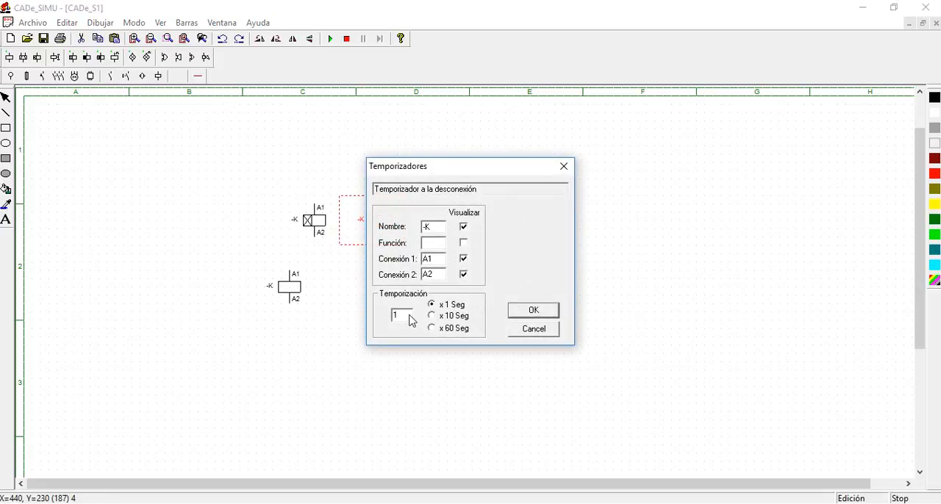
{"action": "key", "text": "Escape"}
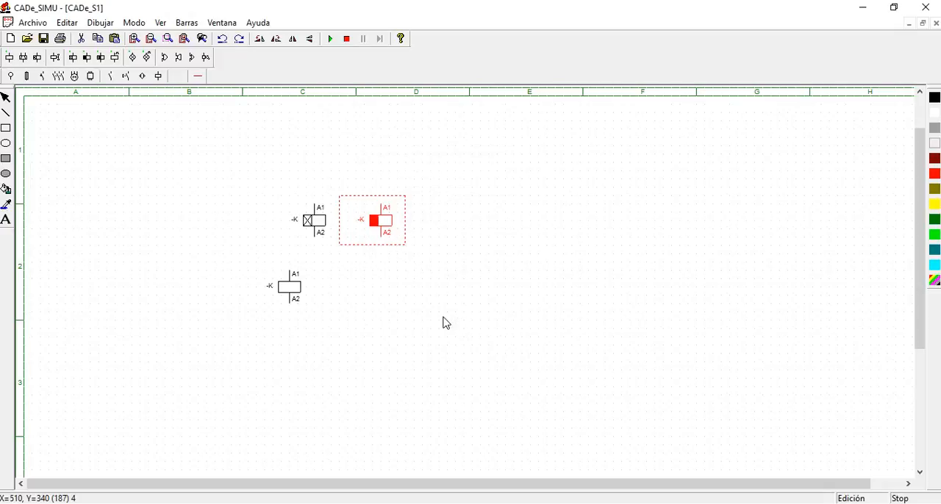
Place a combined on-off-delay timer coil in column D, below the other timers, and view its settings without changing them
{"action": "left_click", "coordinate": [395, 316]}
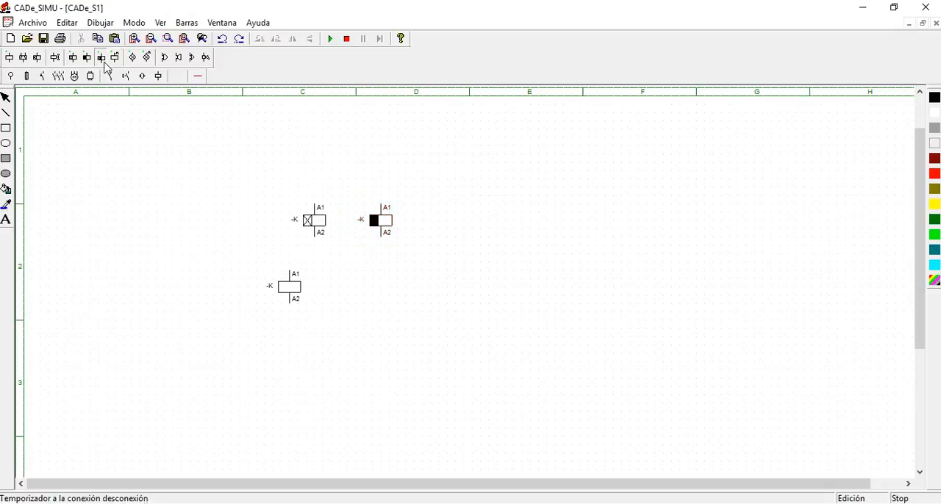
{"action": "left_click", "coordinate": [402, 314]}
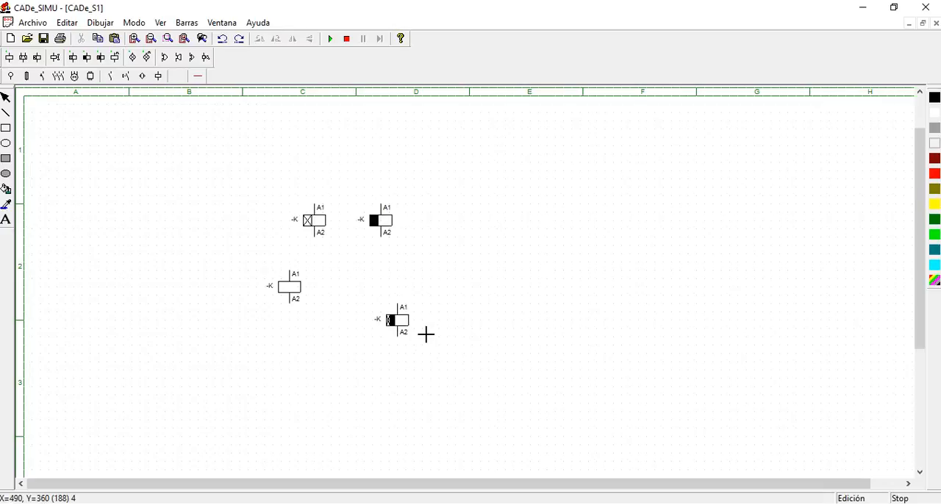
{"action": "left_click", "coordinate": [399, 319]}
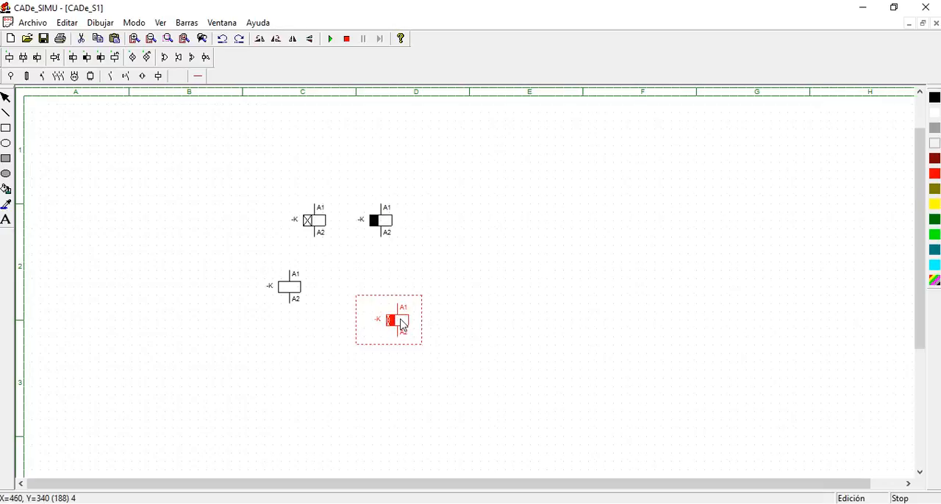
{"action": "double_click", "coordinate": [400, 320]}
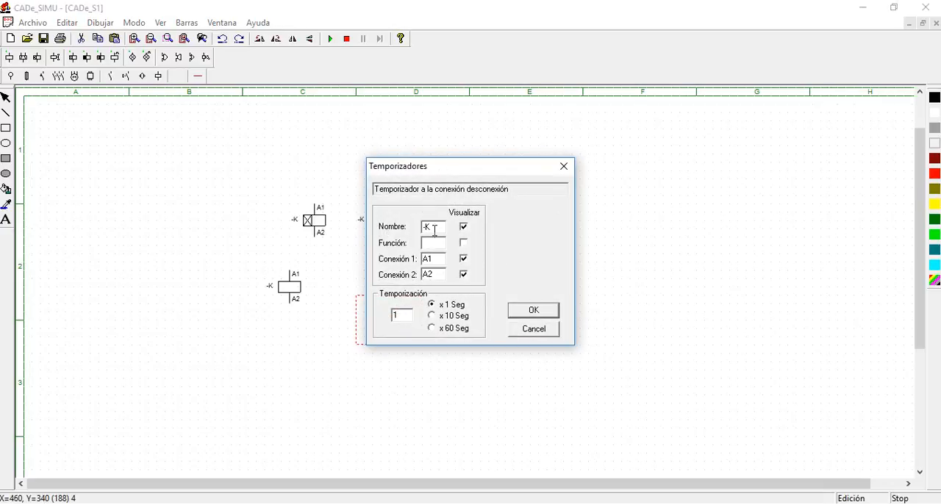
{"action": "left_click", "coordinate": [536, 331]}
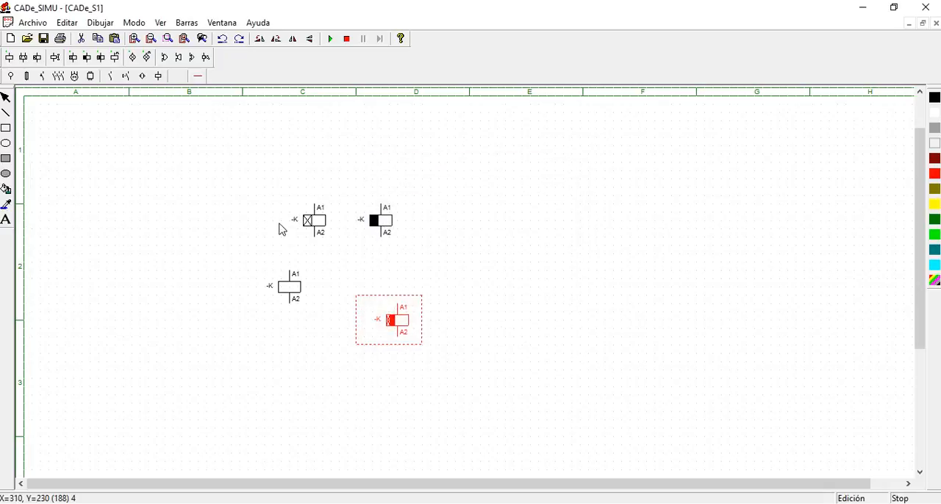
Show the library of auxiliary and timed contacts and delete the contactor coil and the three timer coils
{"action": "left_click", "coordinate": [439, 270]}
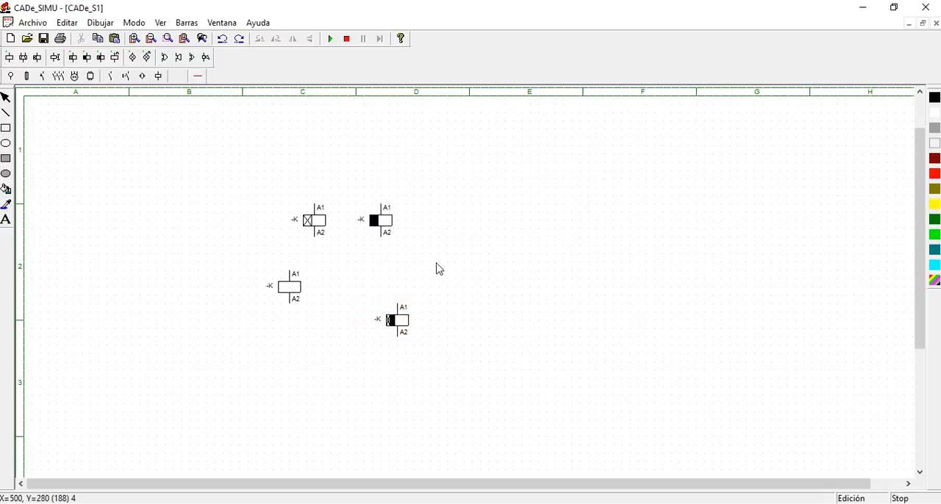
{"action": "left_click", "coordinate": [111, 77]}
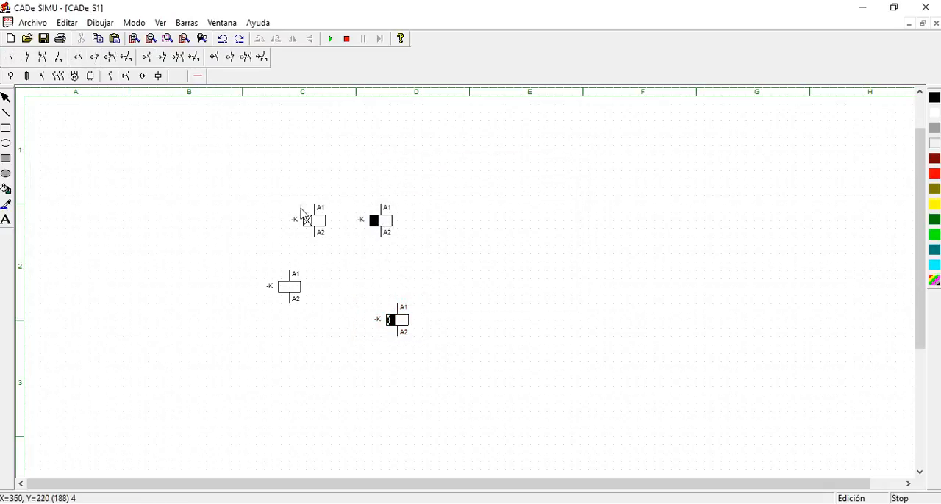
{"action": "left_click_drag", "start_coordinate": [207, 172], "coordinate": [483, 385]}
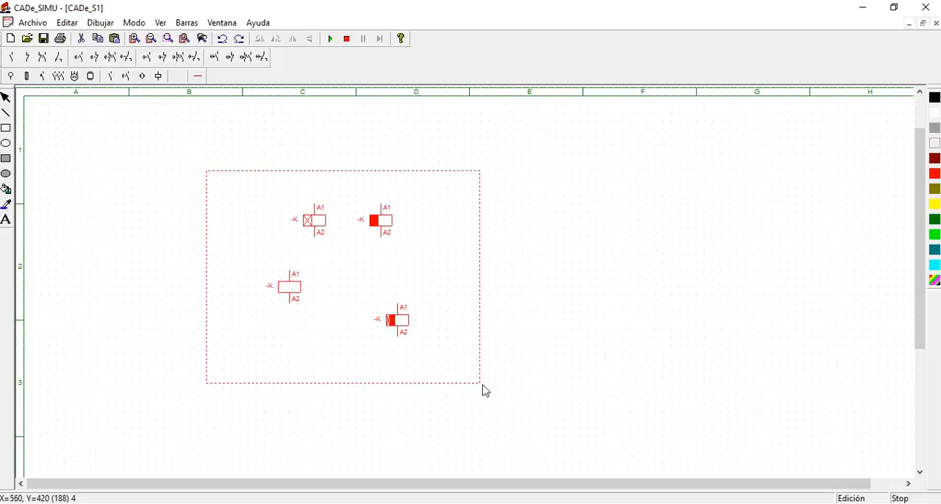
{"action": "key", "text": "Delete"}
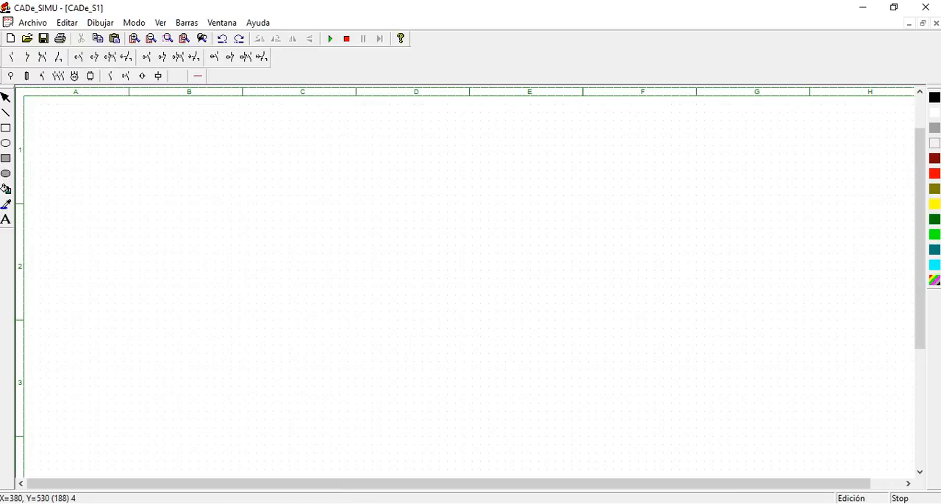
Switch to the basic control circuits PDF in Adobe Reader, examine the AUTOALIMENTACION O MEMORIA diagram on page 7, and return to CADe_SIMU
{"action": "key", "text": "alt+Tab"}
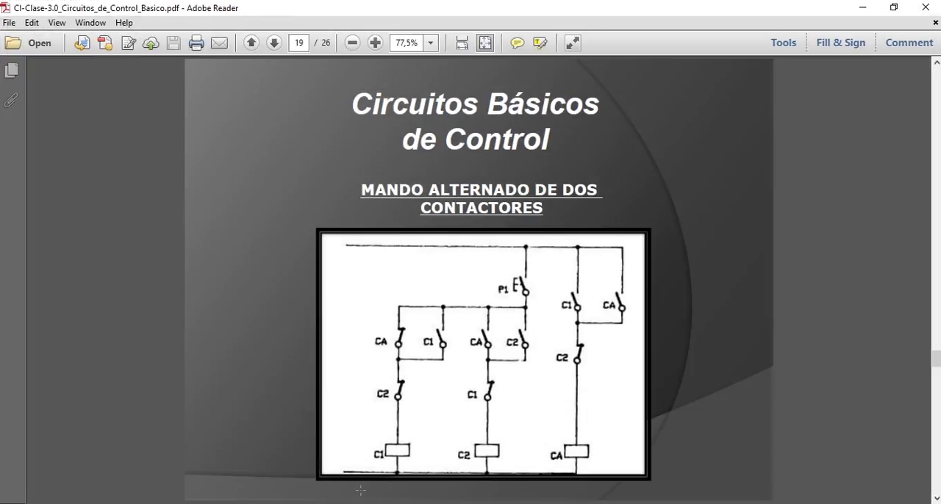
{"action": "scroll", "coordinate": [360, 491], "scroll_direction": "up", "scroll_amount": 8}
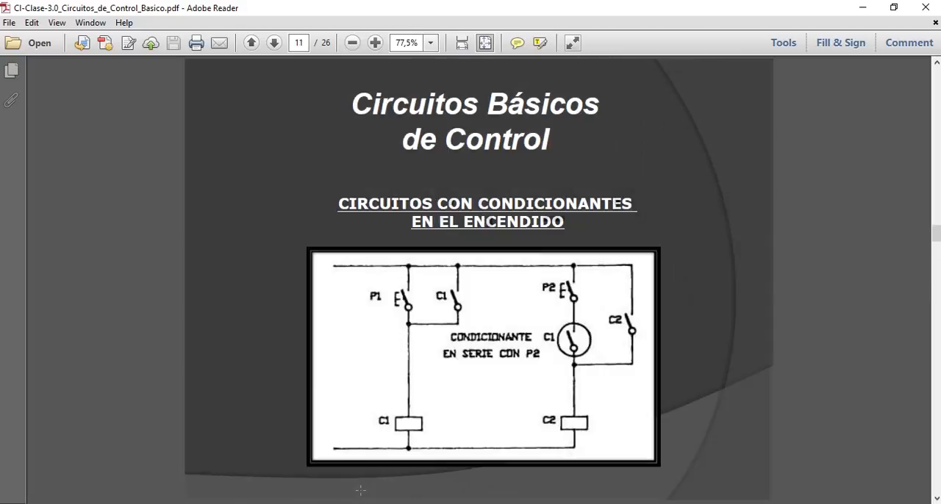
{"action": "scroll", "coordinate": [360, 491], "scroll_direction": "up", "scroll_amount": 4}
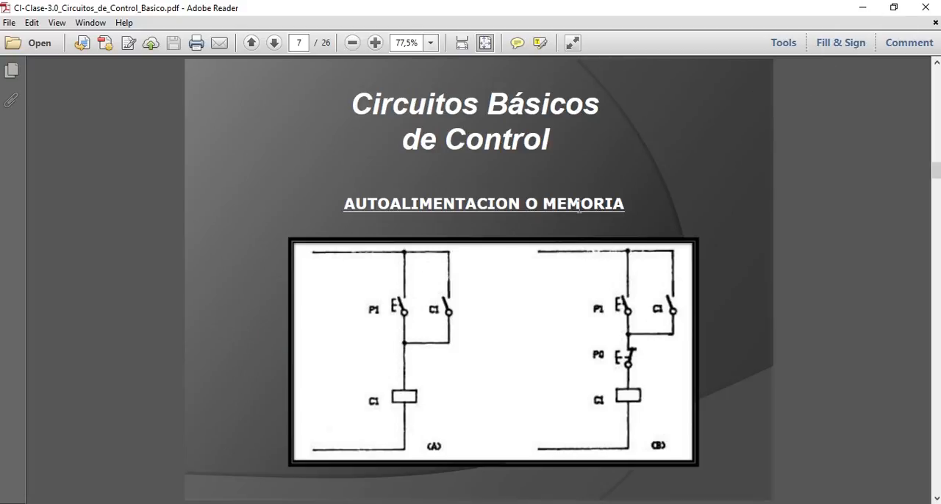
{"action": "left_click", "coordinate": [865, 9]}
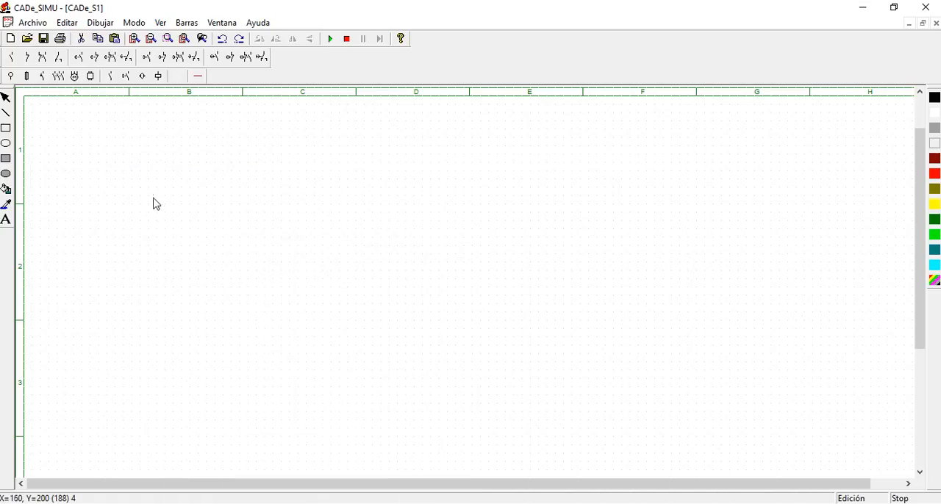
Place an L supply in column A, row 1, and an N supply directly below it in row 3
{"action": "left_click", "coordinate": [28, 77]}
{"action": "left_click", "coordinate": [16, 58]}
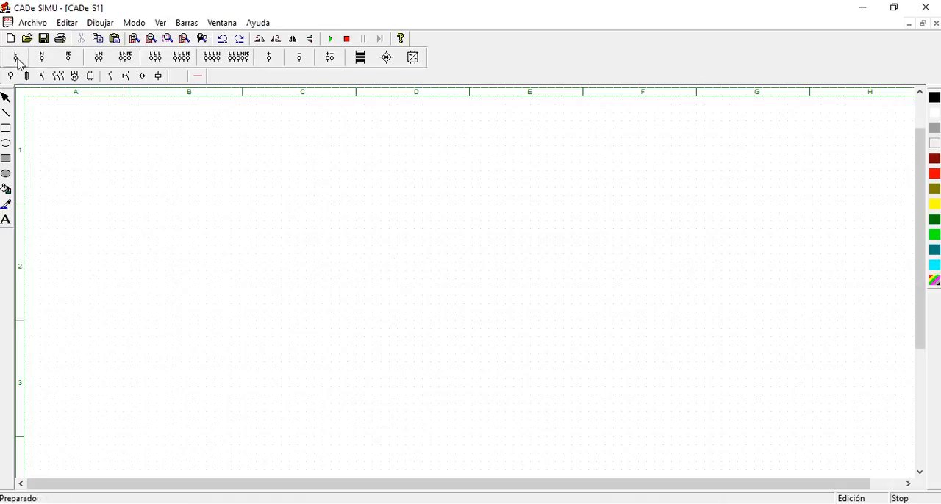
{"action": "left_click", "coordinate": [91, 143]}
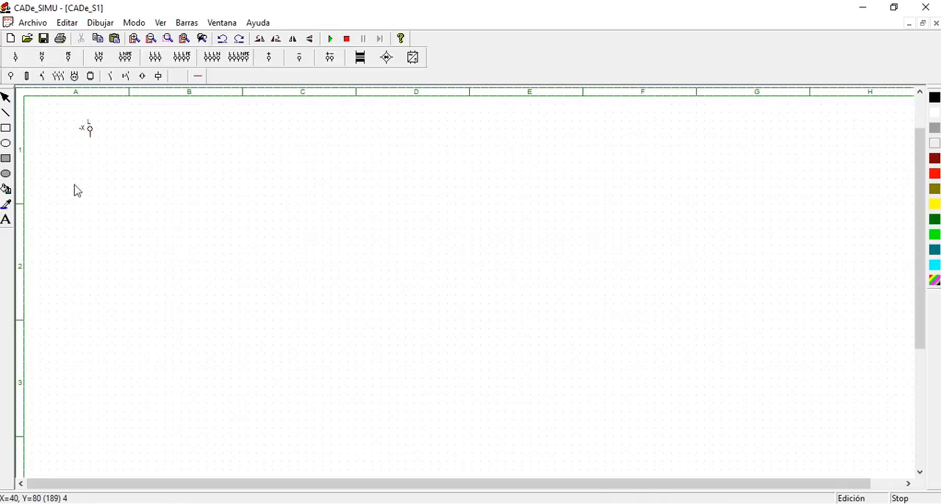
{"action": "left_click", "coordinate": [93, 355]}
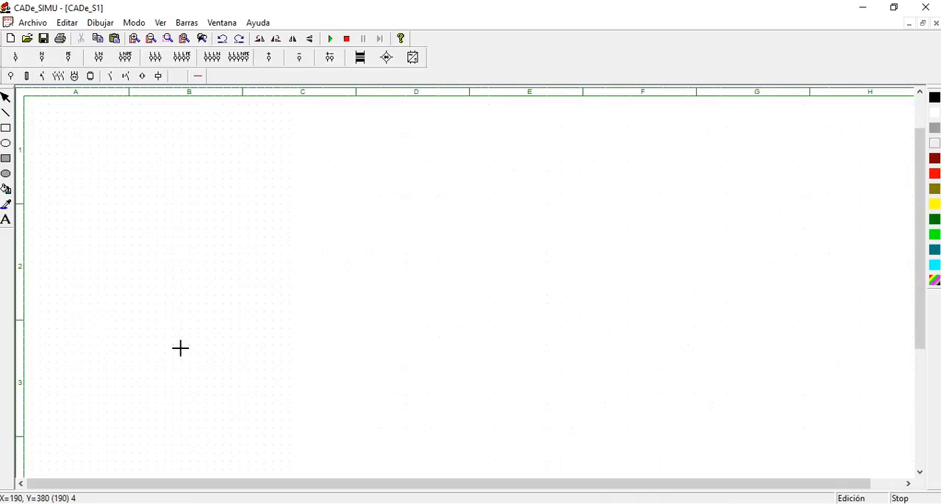
Place a single-pole fuse near the L supply, rotate it 90° clockwise and align it horizontally with the supply's terminal
{"action": "left_click", "coordinate": [28, 76]}
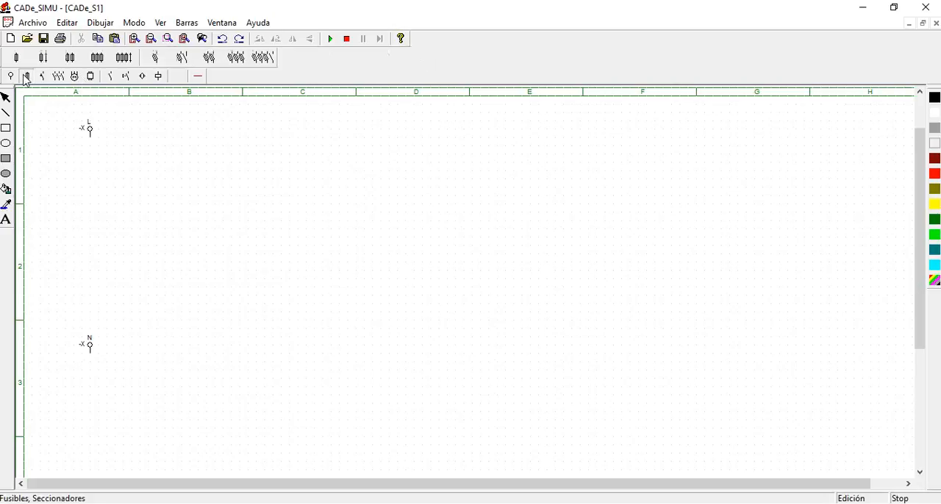
{"action": "left_click", "coordinate": [134, 130]}
{"action": "key", "text": "Escape"}
{"action": "left_click", "coordinate": [133, 147]}
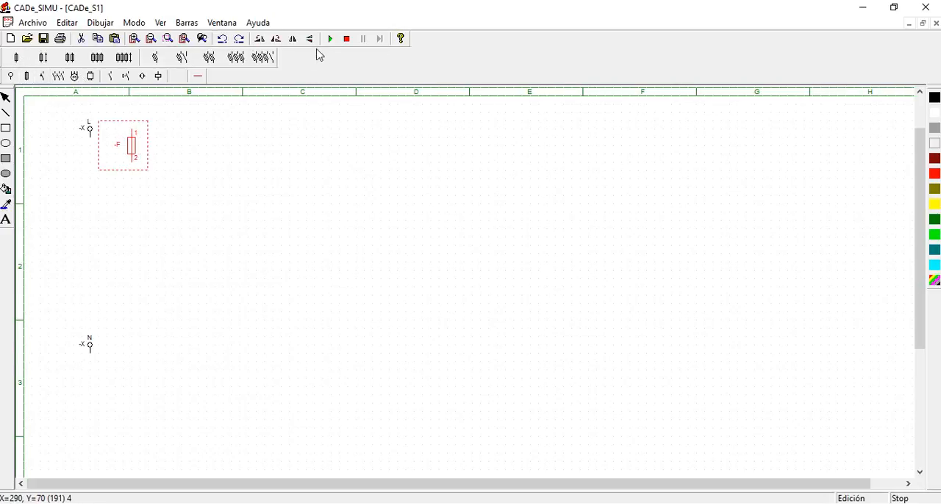
{"action": "left_click", "coordinate": [278, 39]}
{"action": "mouse_move", "coordinate": [106, 140]}
{"action": "left_mouse_down"}
{"action": "mouse_move", "coordinate": [133, 145]}
{"action": "mouse_move", "coordinate": [113, 136]}
{"action": "mouse_move", "coordinate": [121, 135]}
{"action": "left_mouse_up"}
{"action": "left_click", "coordinate": [173, 184]}
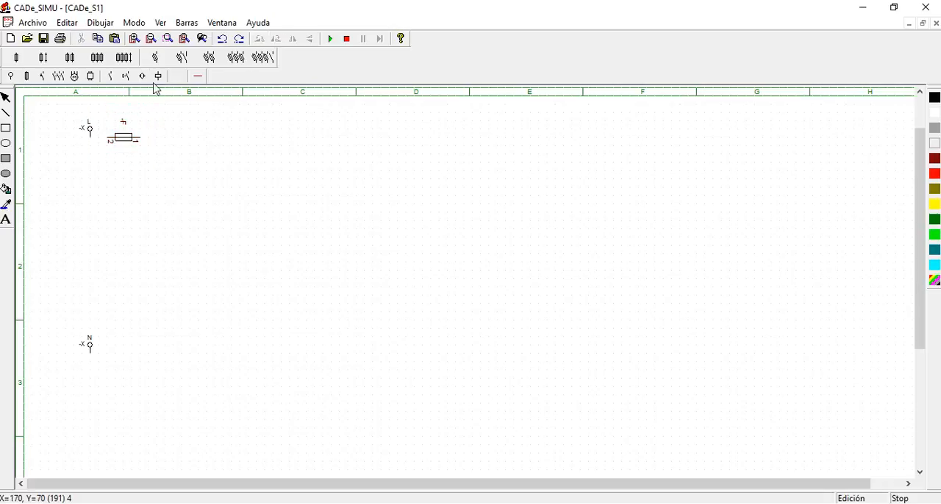
Draw a phase wire from the L supply through the fuse to column D, and a neutral wire from the lowered N supply to column E
{"action": "left_click", "coordinate": [198, 77]}
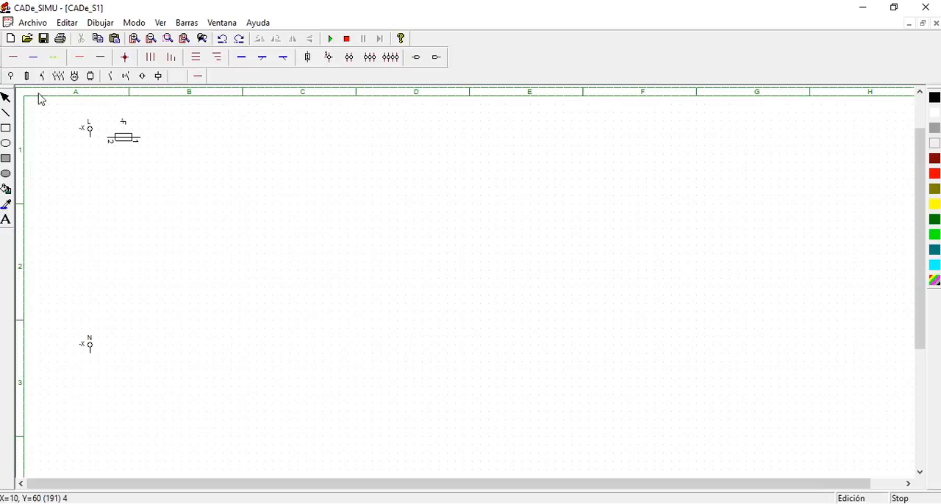
{"action": "left_click_drag", "start_coordinate": [93, 141], "coordinate": [454, 150]}
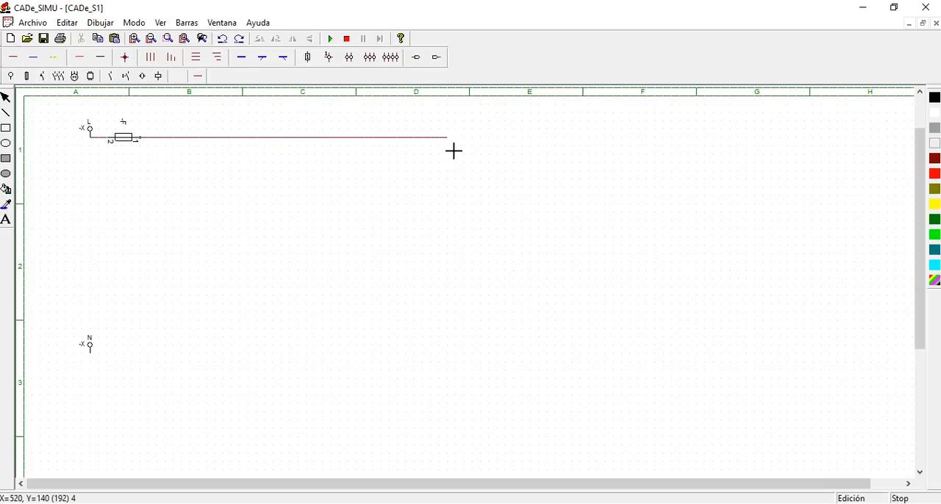
{"action": "left_click", "coordinate": [33, 57]}
{"action": "left_click_drag", "start_coordinate": [86, 346], "coordinate": [510, 376]}
{"action": "left_click", "coordinate": [34, 58]}
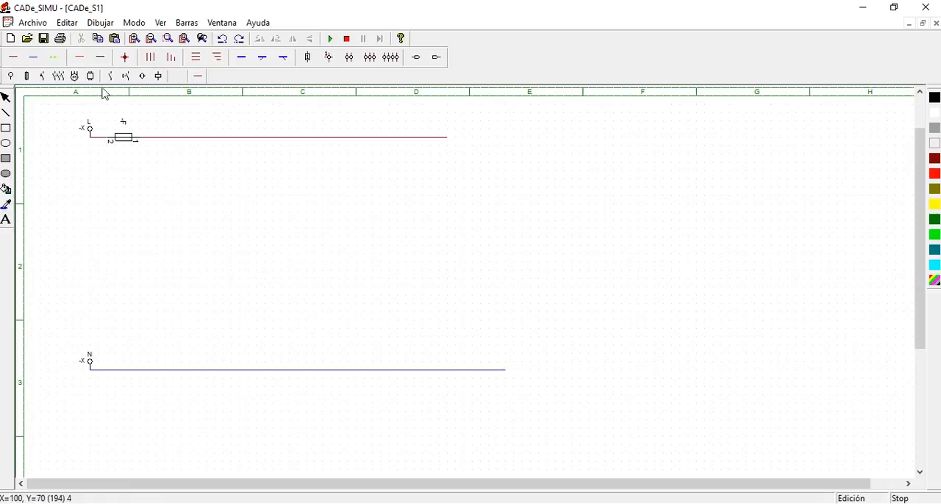
Place a normally open pushbutton below the phase wire in column B and a normally open relay contact to its right
{"action": "left_click", "coordinate": [126, 77]}
{"action": "left_click", "coordinate": [12, 56]}
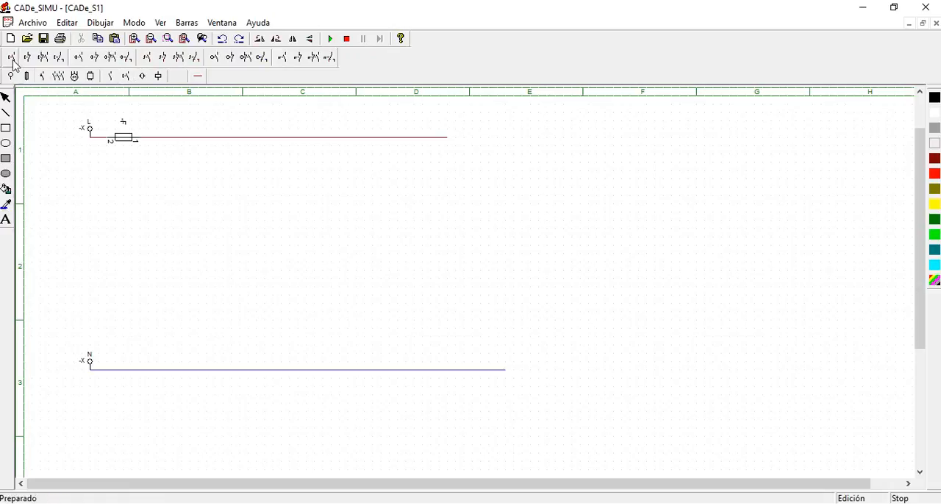
{"action": "left_click", "coordinate": [202, 175]}
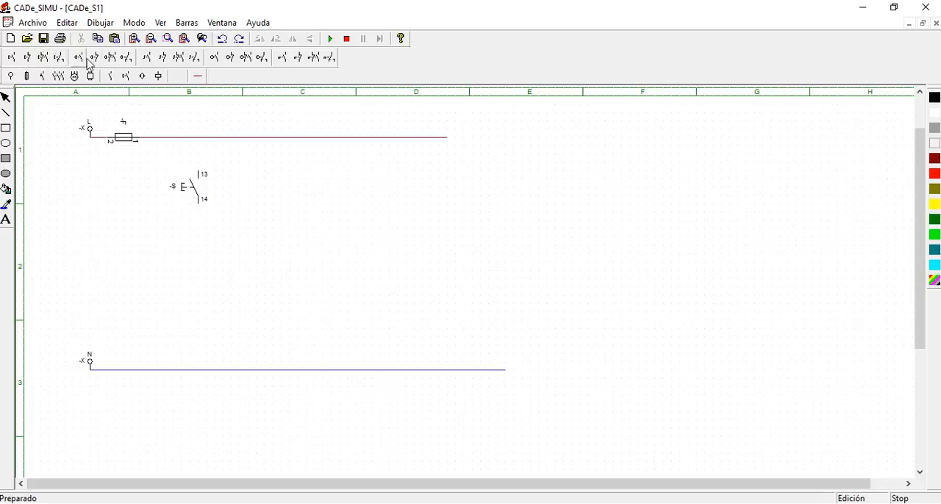
{"action": "left_click", "coordinate": [110, 76]}
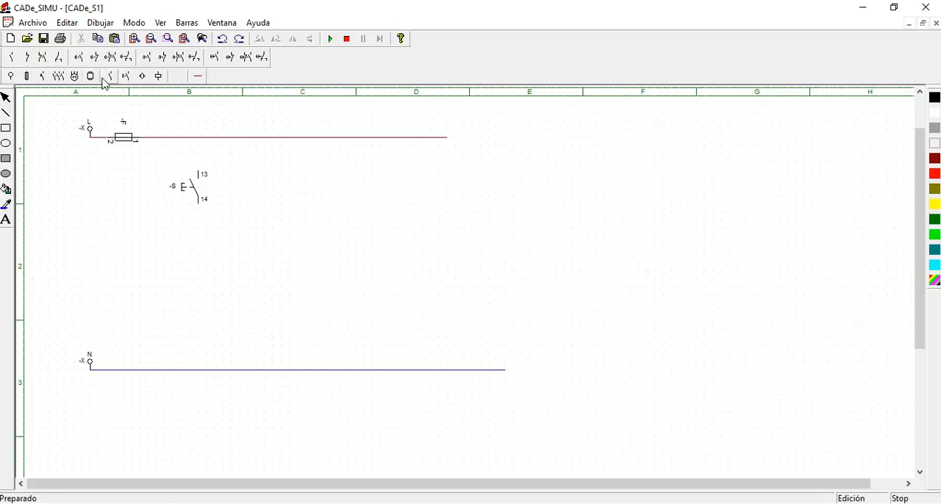
{"action": "left_click", "coordinate": [12, 58]}
{"action": "left_click", "coordinate": [251, 174]}
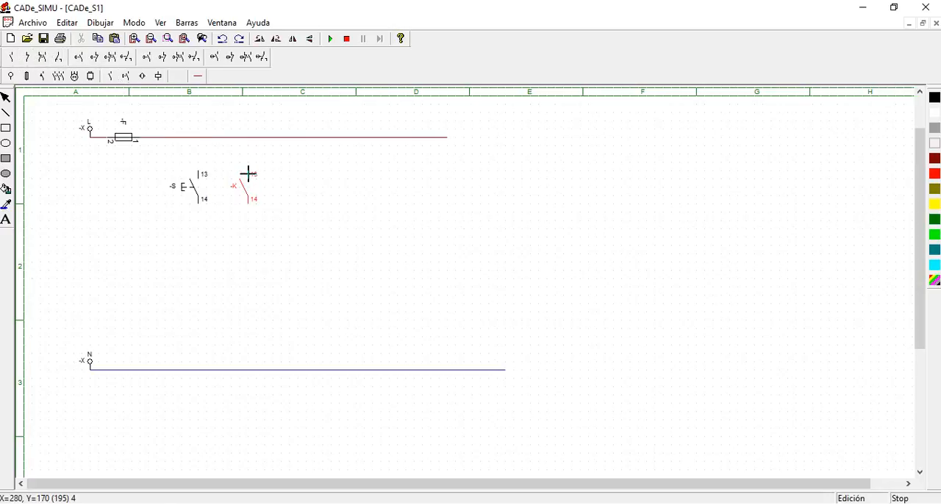
{"action": "key", "text": "Escape"}
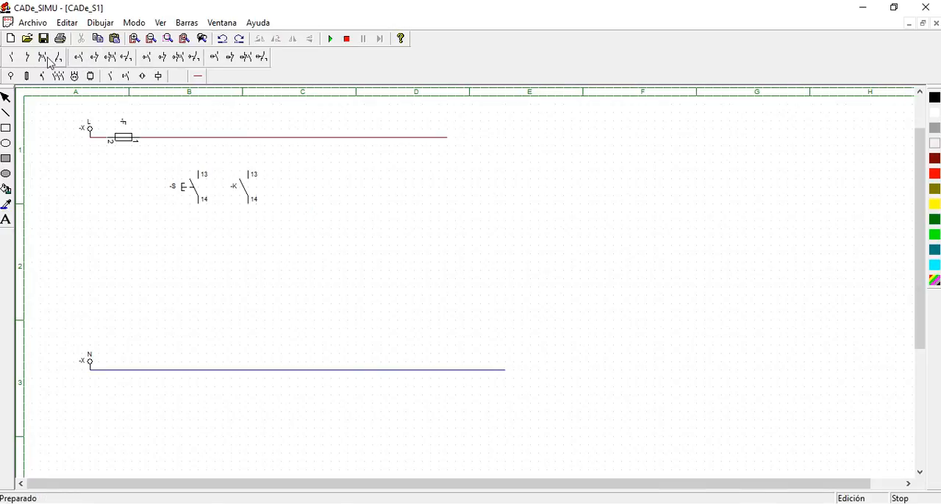
Place a normally closed pushbutton centred below the normally open pushbutton and the relay contact
{"action": "left_click", "coordinate": [126, 75]}
{"action": "left_click", "coordinate": [42, 56]}
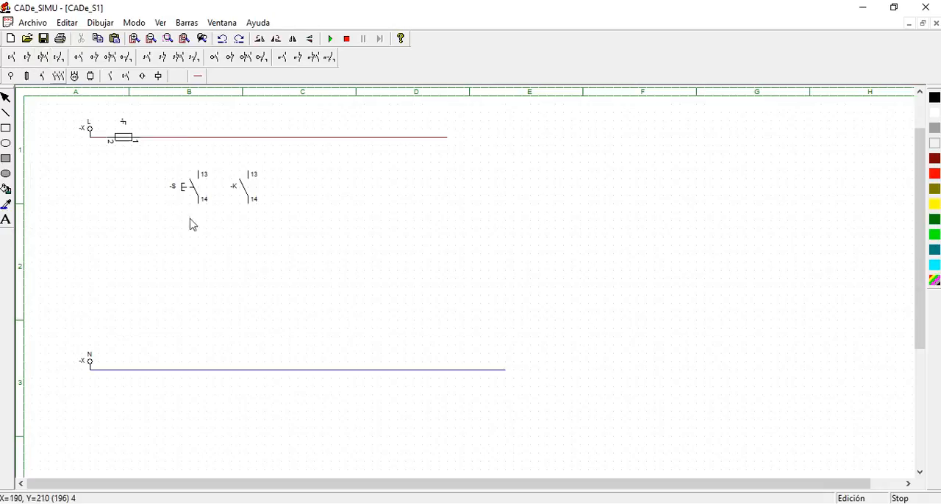
{"action": "left_click", "coordinate": [230, 228]}
Place a relay coil above the neutral wire in column B and a signal lamp to its right
{"action": "left_click", "coordinate": [158, 76]}
{"action": "left_click", "coordinate": [10, 56]}
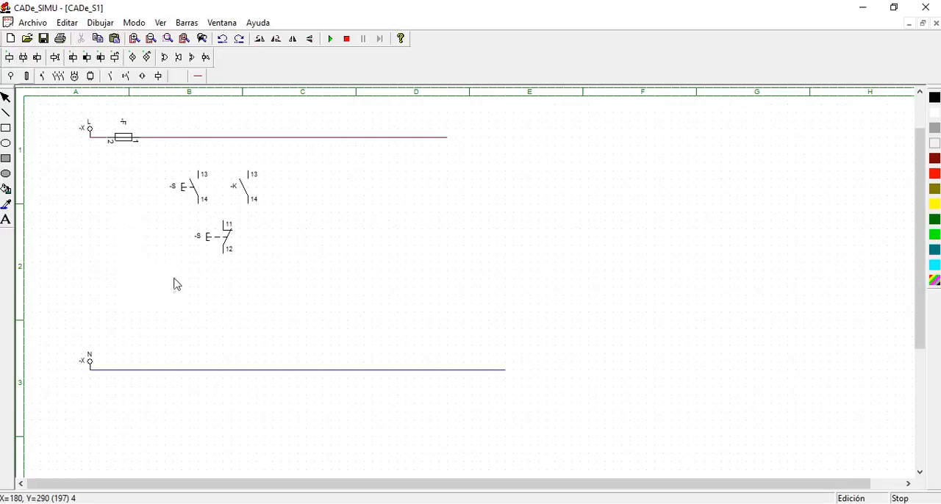
{"action": "left_click", "coordinate": [199, 300]}
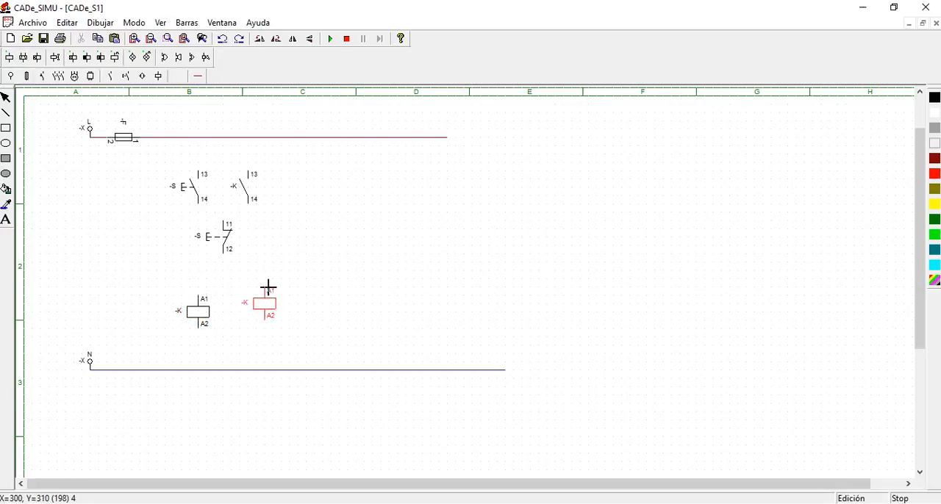
{"action": "left_click", "coordinate": [133, 59]}
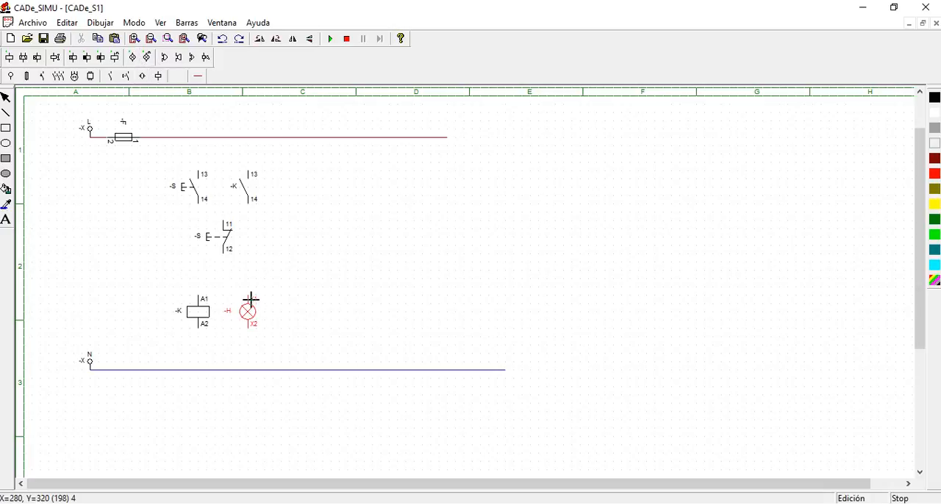
{"action": "left_click", "coordinate": [250, 299]}
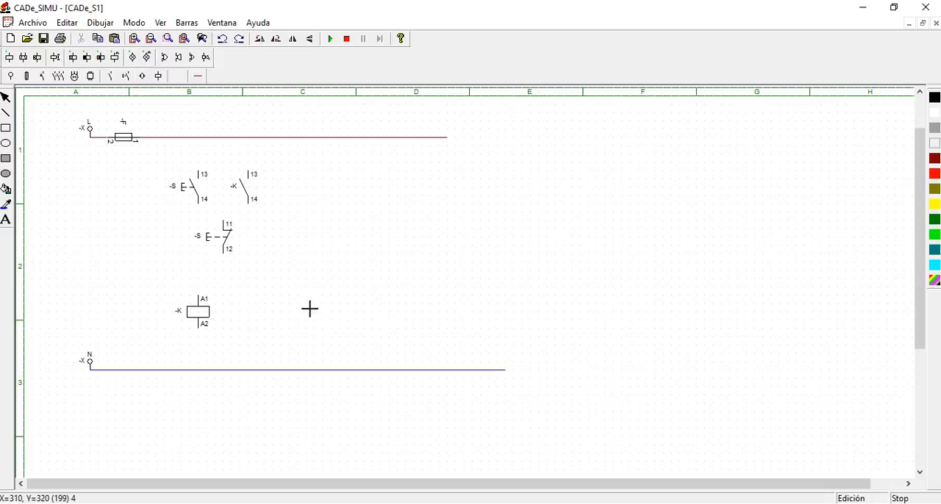
Wire the normally open pushbutton and contact in parallel from the phase line, through the normally closed pushbutton, to the coil and lamp inputs
{"action": "left_click", "coordinate": [198, 76]}
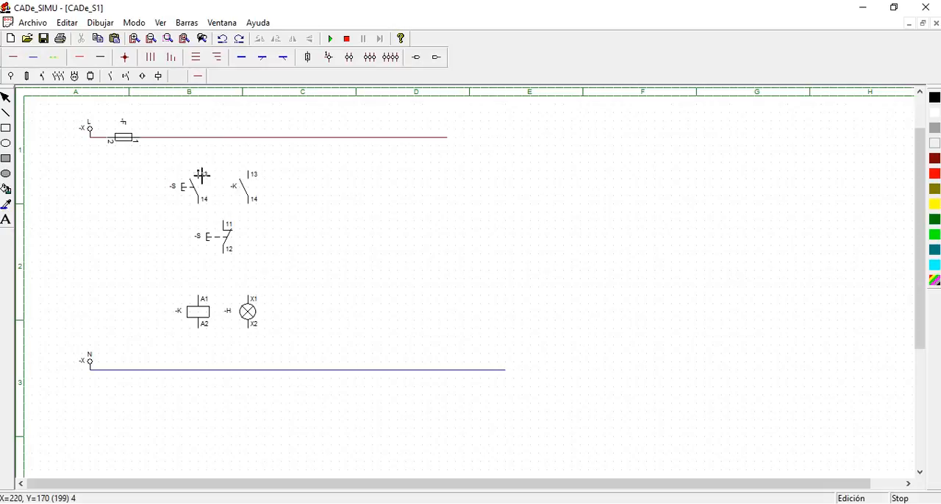
{"action": "left_click_drag", "start_coordinate": [200, 174], "coordinate": [197, 138]}
{"action": "left_click_drag", "start_coordinate": [247, 173], "coordinate": [248, 138]}
{"action": "mouse_move", "coordinate": [204, 209]}
{"action": "left_mouse_down"}
{"action": "mouse_move", "coordinate": [246, 212]}
{"action": "mouse_move", "coordinate": [228, 230]}
{"action": "mouse_move", "coordinate": [230, 272]}
{"action": "mouse_move", "coordinate": [202, 282]}
{"action": "mouse_move", "coordinate": [247, 276]}
{"action": "mouse_move", "coordinate": [249, 297]}
{"action": "left_mouse_up"}
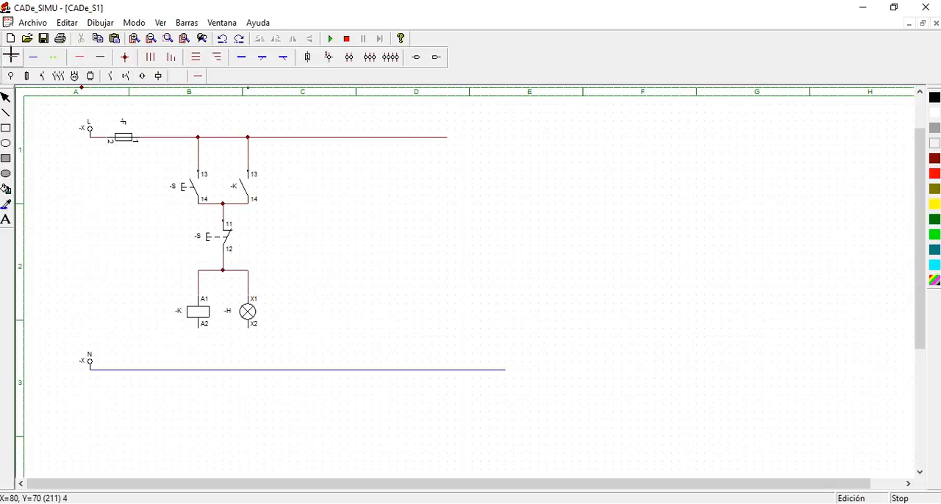
Join the coil's A2 and the lamp's X2 terminals, and connect them to the N line with a neutral wire
{"action": "left_click_drag", "start_coordinate": [199, 328], "coordinate": [235, 370]}
{"action": "left_click", "coordinate": [35, 58]}
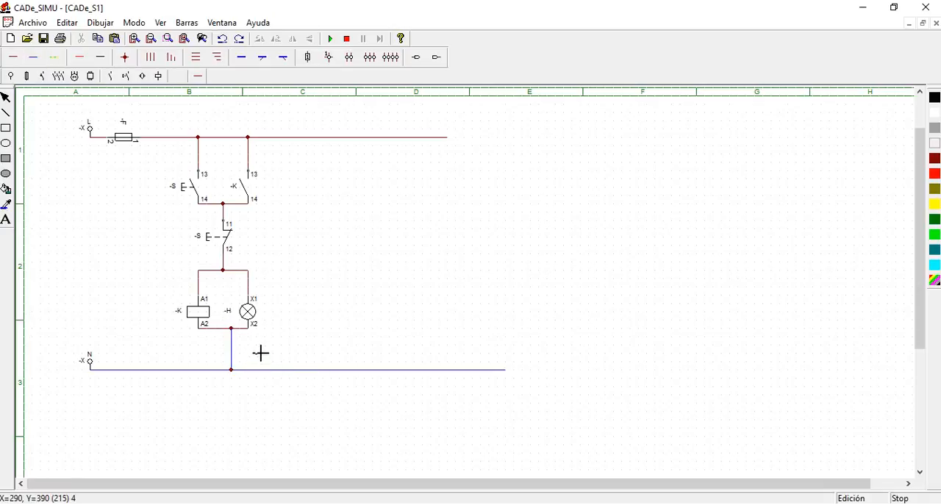
{"action": "key", "text": "Escape"}
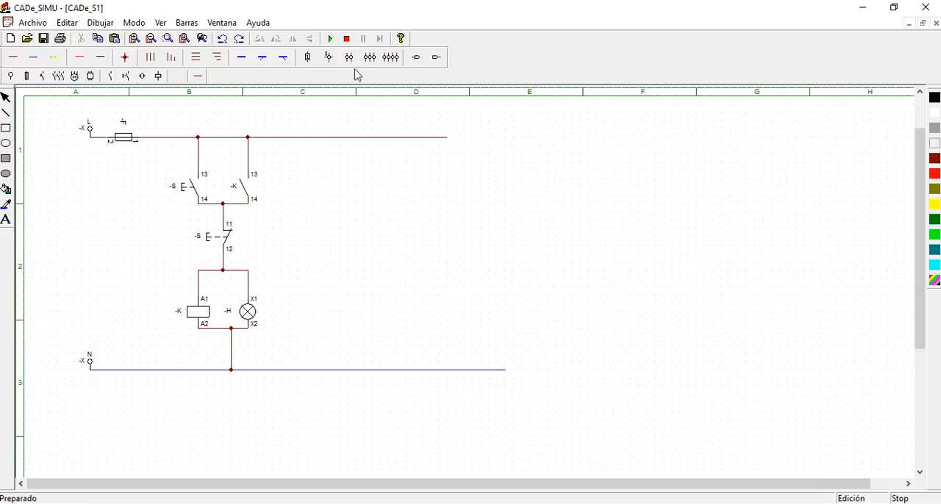
Simulate the circuit, actuate the normally open pushbutton, and stop the simulation
{"action": "left_click", "coordinate": [332, 39]}
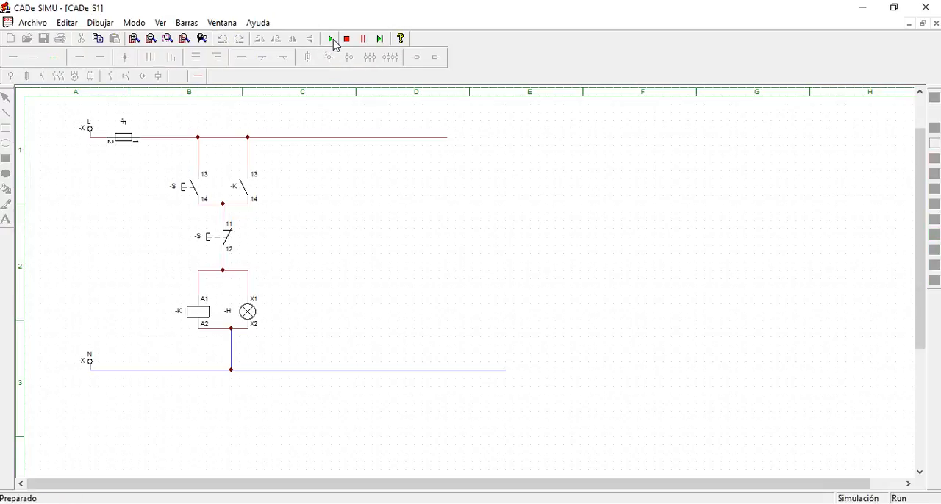
{"action": "left_click", "coordinate": [187, 196]}
{"action": "left_click", "coordinate": [191, 194]}
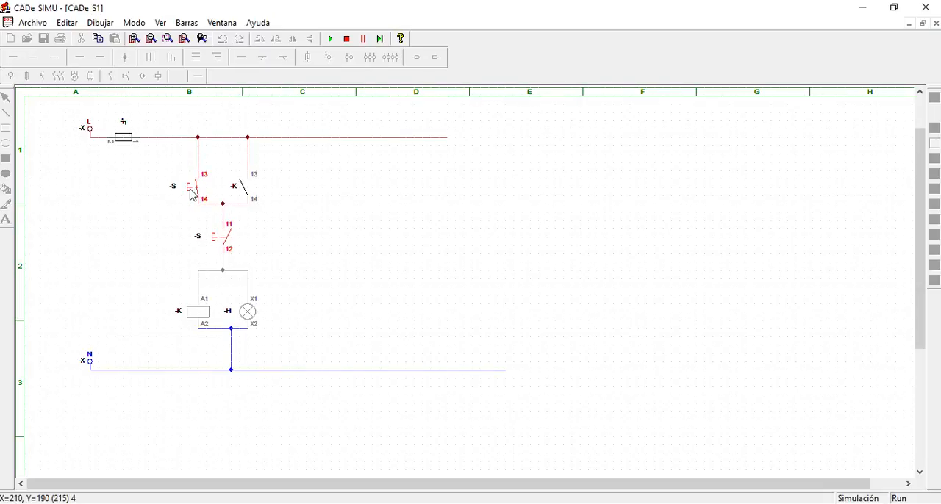
{"action": "left_click", "coordinate": [346, 39]}
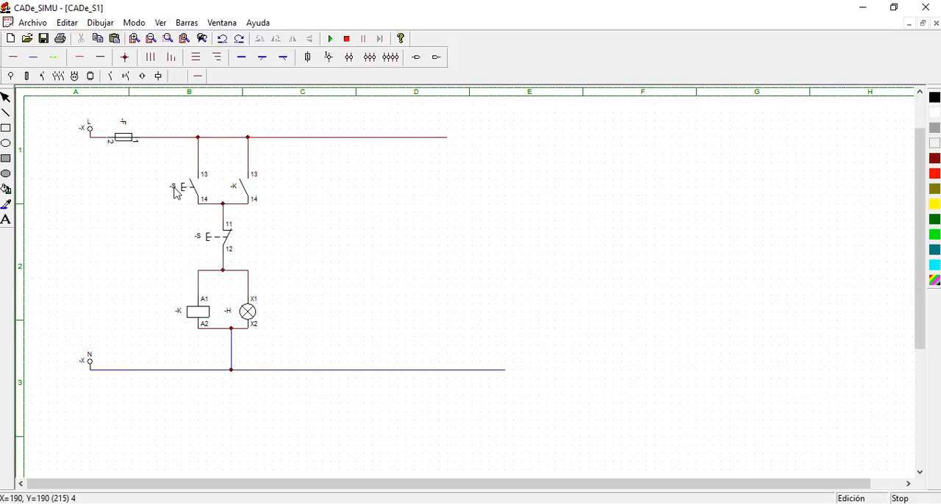
Rename the normally open pushbutton as P1 and the normally closed pushbutton as P2
{"action": "double_click", "coordinate": [180, 192]}
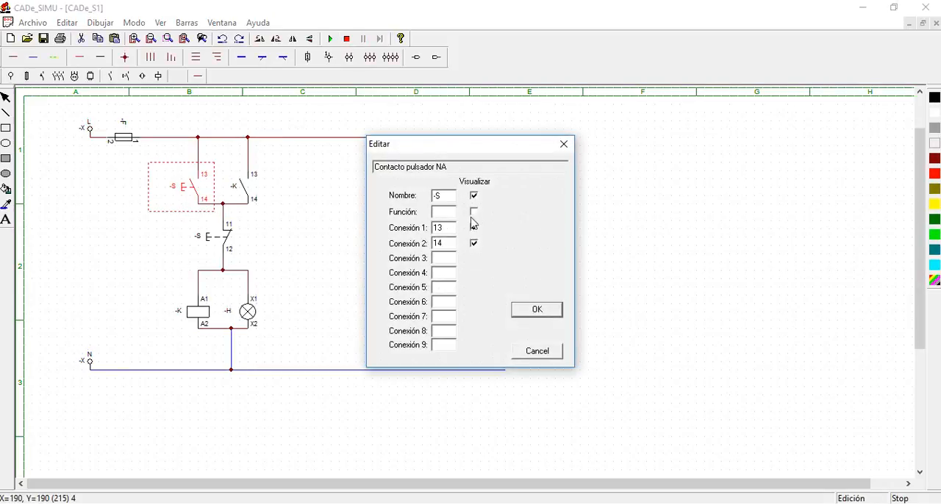
{"action": "key", "text": "BackSpace"}
{"action": "type", "text": "Pi"}
{"action": "key", "text": "BackSpace"}
{"action": "left_click", "coordinate": [519, 307]}
{"action": "double_click", "coordinate": [221, 237]}
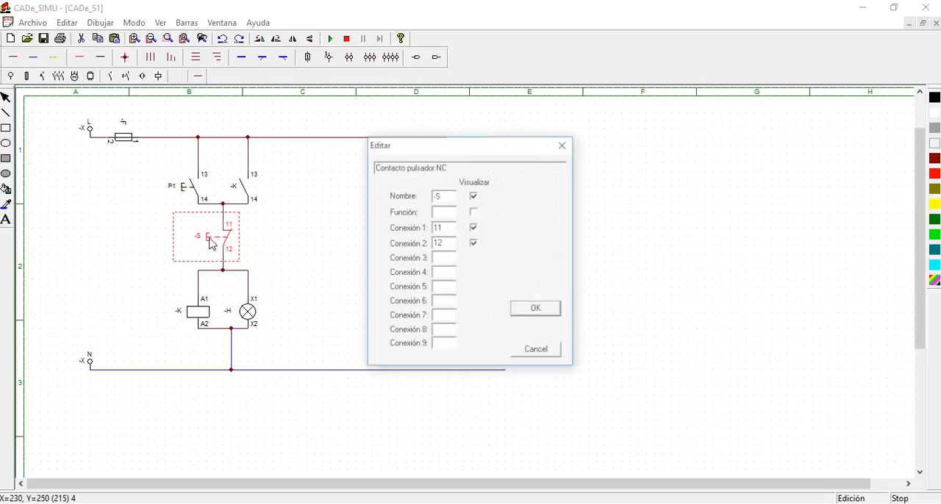
{"action": "left_click_drag", "start_coordinate": [434, 197], "coordinate": [431, 197]}
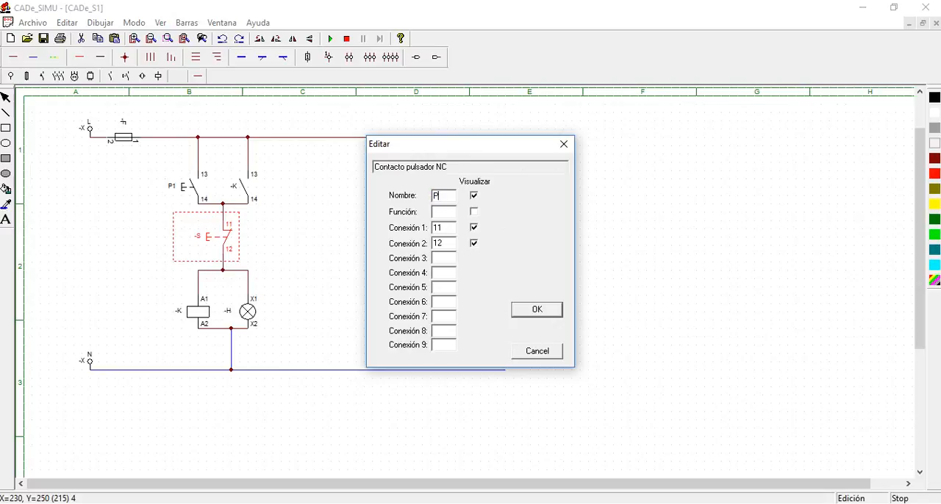
{"action": "type", "text": "P2"}
{"action": "left_click", "coordinate": [537, 309]}
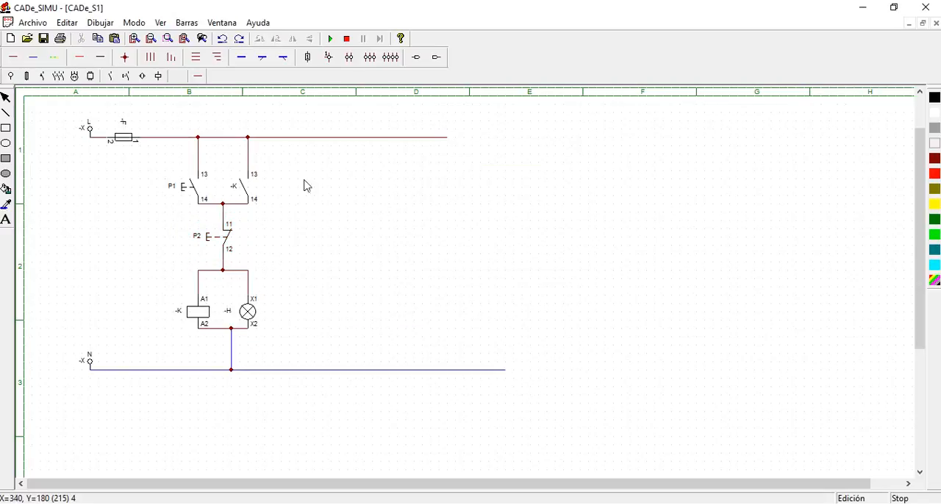
Simulate the self-holding circuit, energise it with P1, release it with P2, and stop the simulation
{"action": "left_click", "coordinate": [331, 42]}
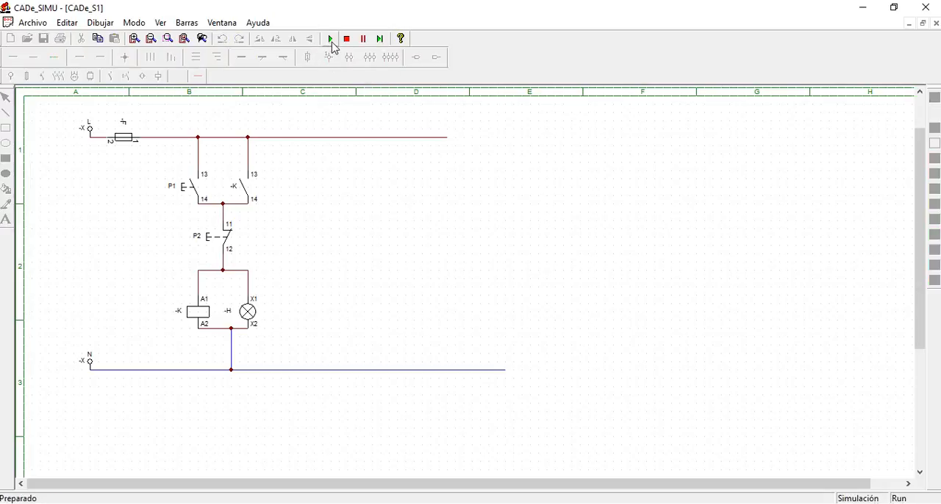
{"action": "left_click", "coordinate": [183, 190]}
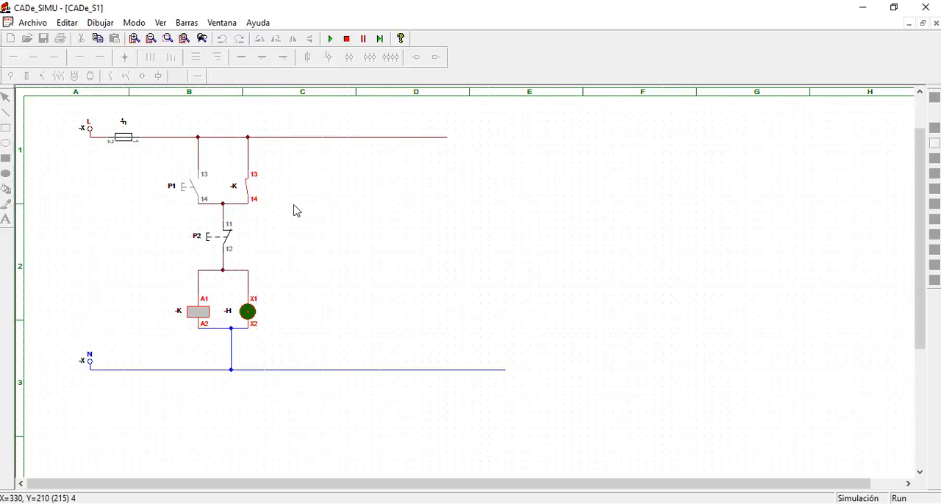
{"action": "left_click", "coordinate": [207, 246]}
{"action": "left_click", "coordinate": [206, 245]}
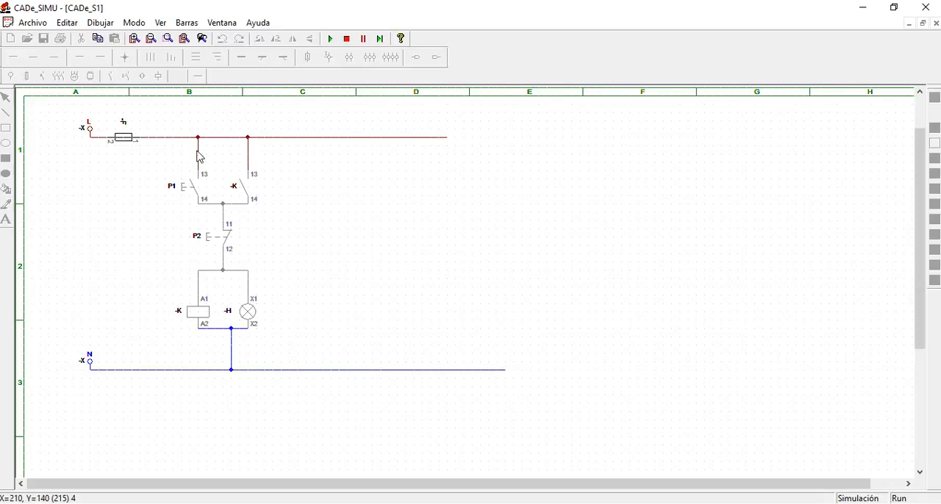
{"action": "left_click", "coordinate": [347, 38]}
Delete the pushbuttons, contact, coil, lamp and their branch wires, keeping only the supplies, fuse and main lines
{"action": "left_click_drag", "start_coordinate": [148, 146], "coordinate": [336, 350]}
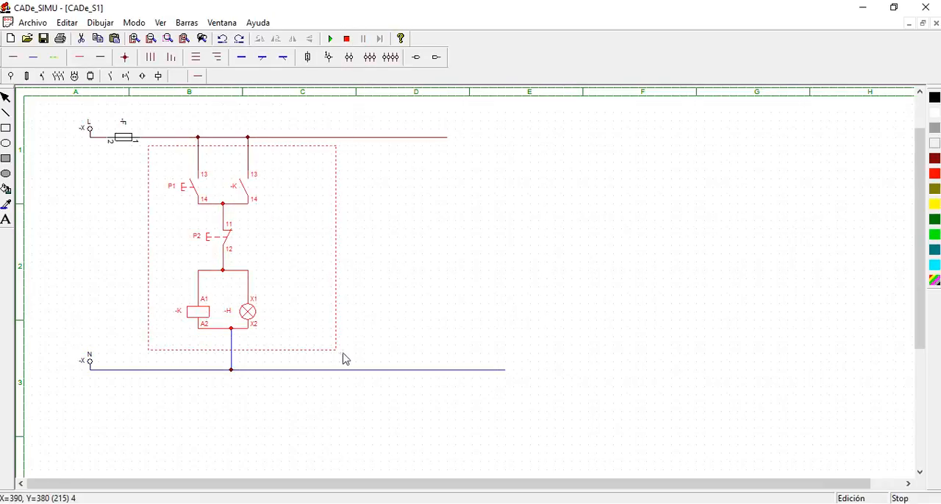
{"action": "key", "text": "Delete"}
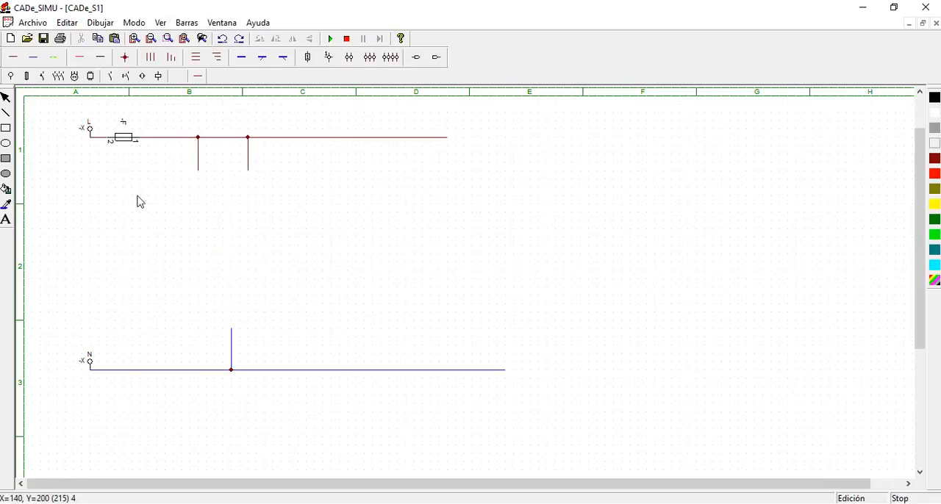
{"action": "left_click_drag", "start_coordinate": [156, 104], "coordinate": [331, 426]}
{"action": "key", "text": "Delete"}
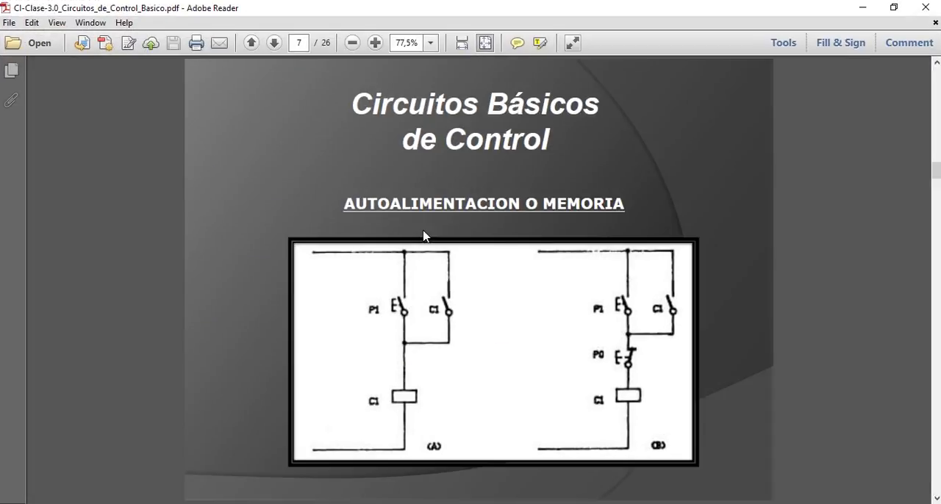
Switch to the control circuits PDF in Adobe Reader, examine the MANDO DESDE VARIOS PUESTOS diagram on page 15, and return to CADe_SIMU
{"action": "scroll", "coordinate": [424, 234], "scroll_direction": "down", "scroll_amount": 3}
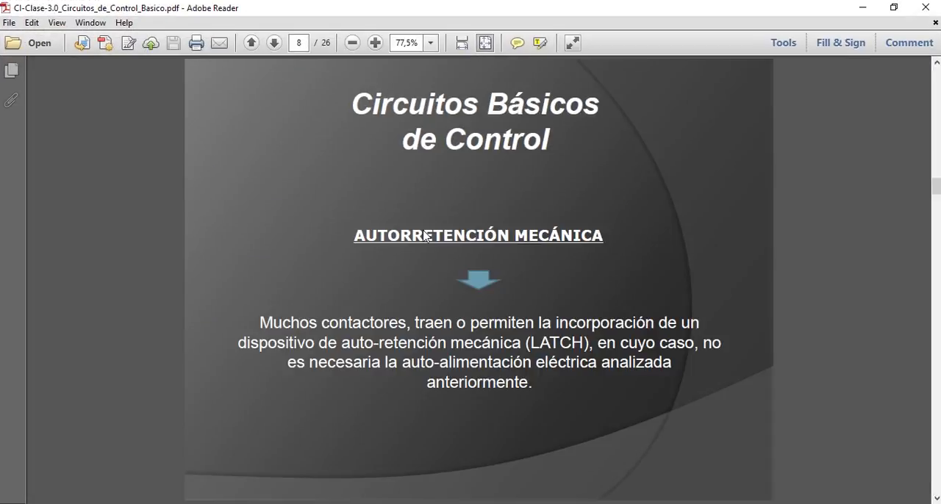
{"action": "scroll", "coordinate": [422, 229], "scroll_direction": "down", "scroll_amount": 3}
{"action": "scroll", "coordinate": [423, 230], "scroll_direction": "down", "scroll_amount": 3}
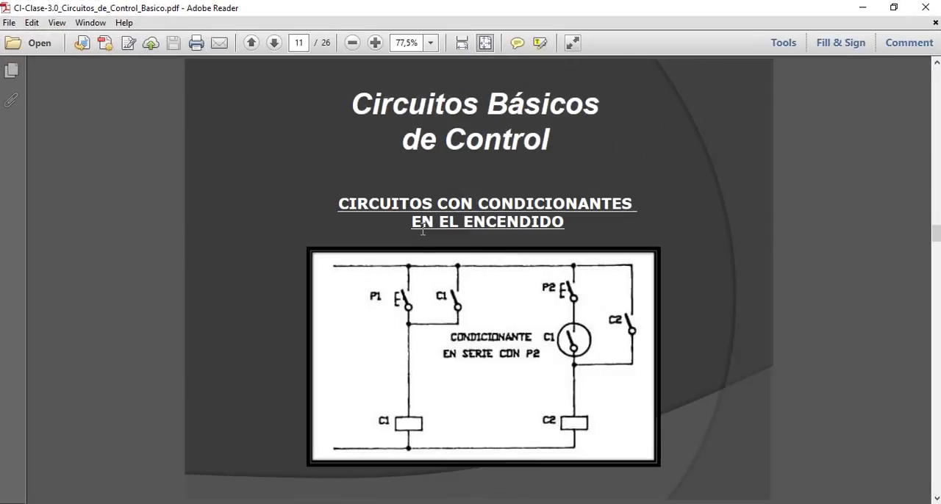
{"action": "scroll", "coordinate": [423, 230], "scroll_direction": "down", "scroll_amount": 3}
{"action": "scroll", "coordinate": [423, 229], "scroll_direction": "down", "scroll_amount": 4}
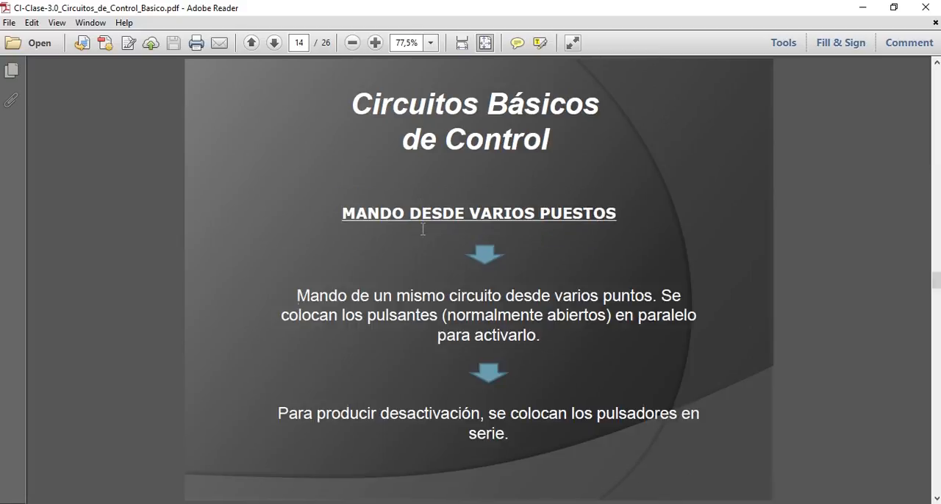
{"action": "scroll", "coordinate": [423, 229], "scroll_direction": "up", "scroll_amount": 1}
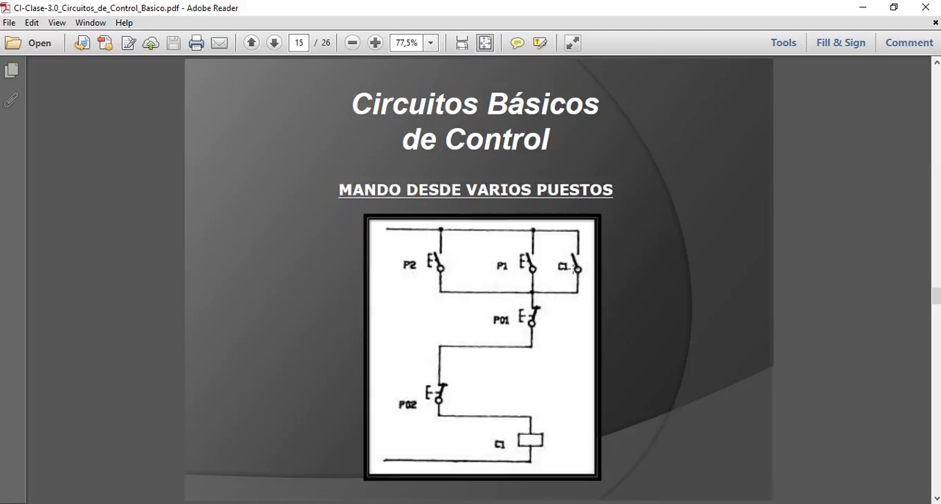
{"action": "left_click", "coordinate": [859, 8]}
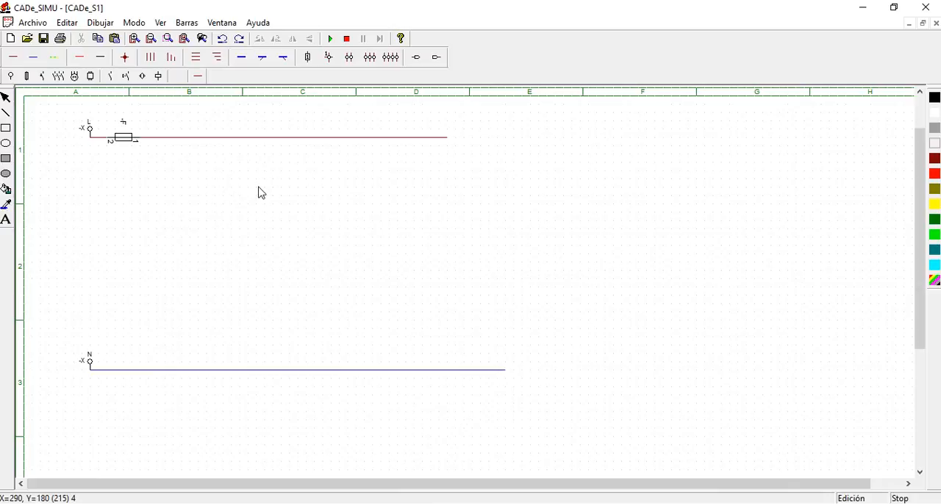
Place two normally open pushbuttons side by side below the phase line in column B
{"action": "left_click", "coordinate": [126, 76]}
{"action": "left_click", "coordinate": [11, 57]}
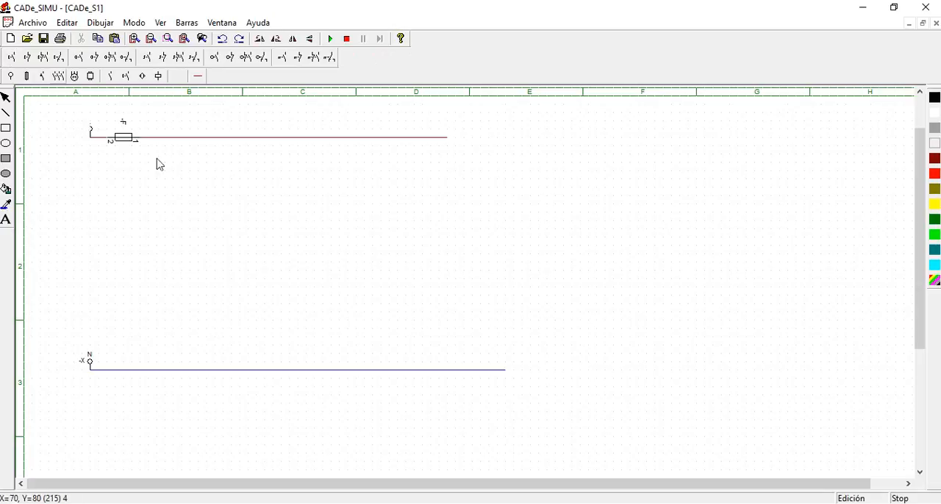
{"action": "left_click", "coordinate": [198, 168]}
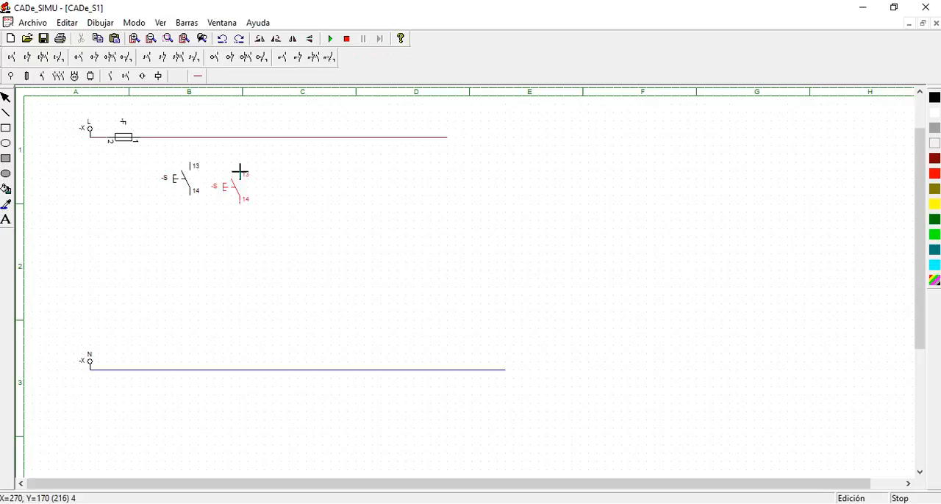
{"action": "right_click", "coordinate": [349, 201]}
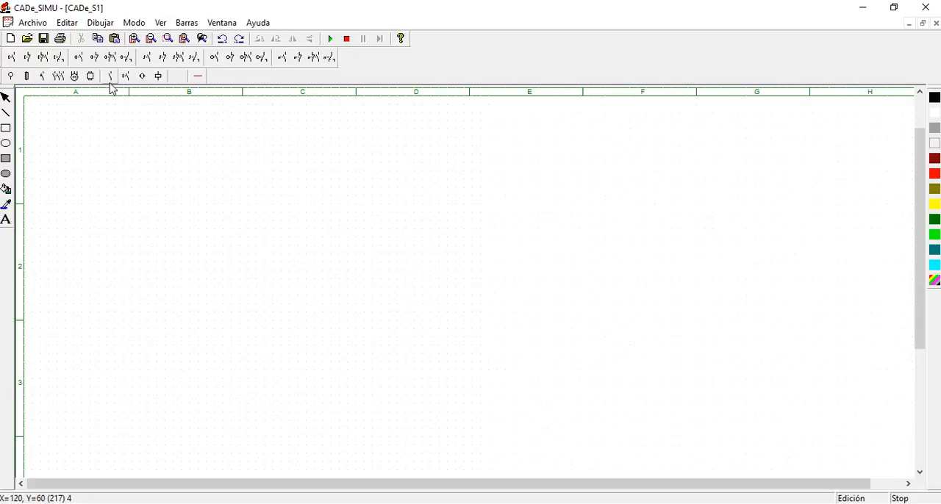
{"action": "left_click", "coordinate": [11, 76]}
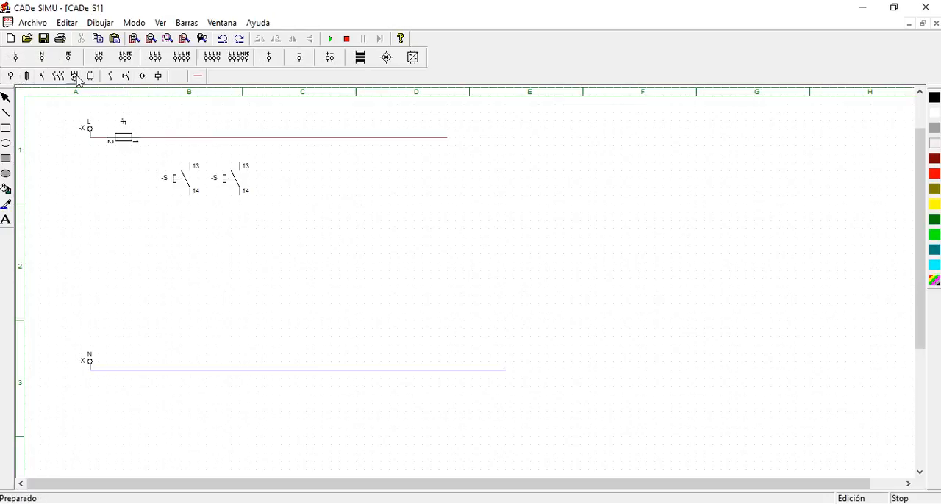
Place a normally open auxiliary contact K beside the two pushbuttons, below the phase line in column C
{"action": "left_click", "coordinate": [111, 77]}
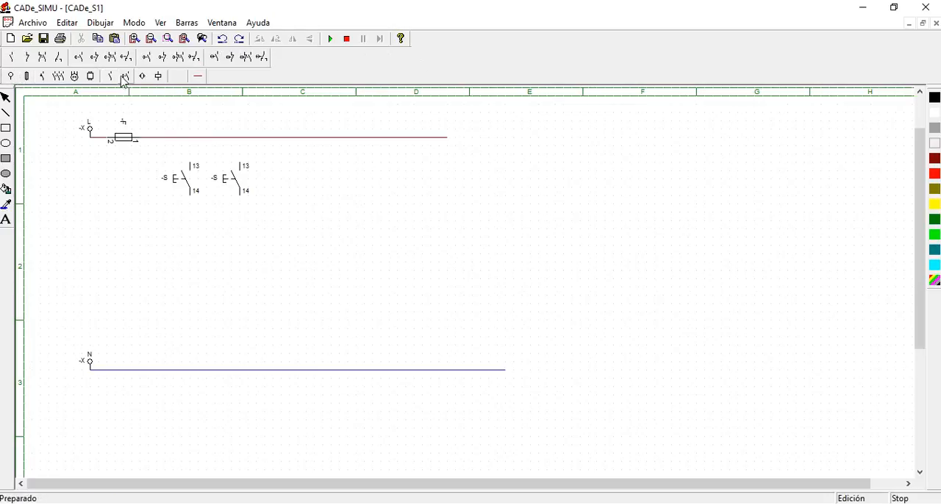
{"action": "left_click", "coordinate": [16, 58]}
{"action": "left_click", "coordinate": [295, 166]}
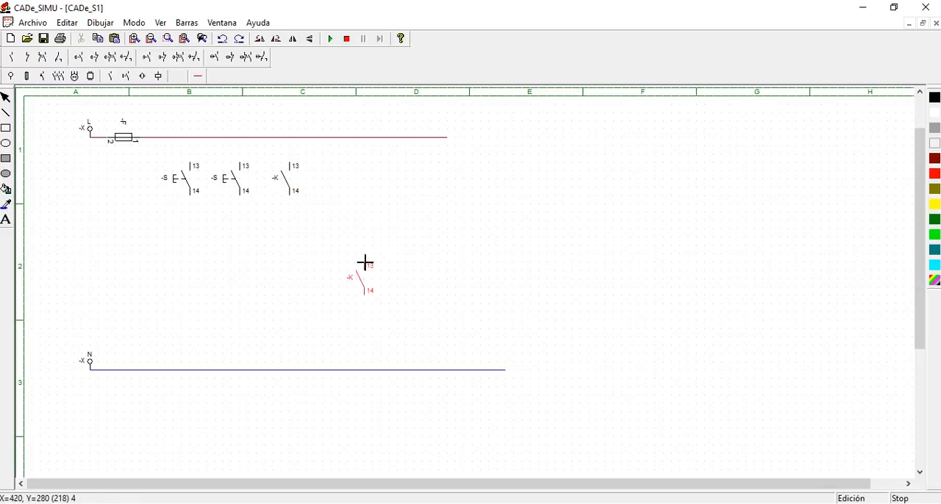
{"action": "key", "text": "Escape"}
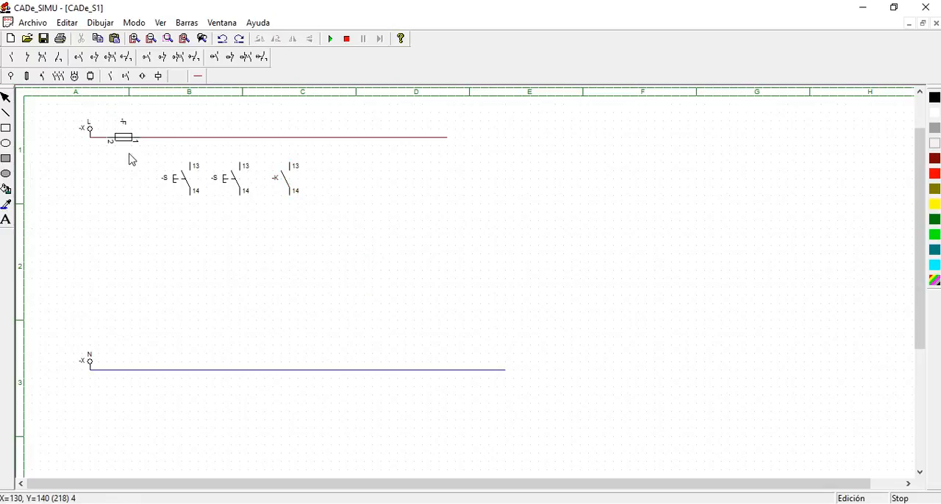
Stack two normally closed pushbuttons below the second normally open pushbutton, and place a contactor coil K beneath them just above the neutral line
{"action": "left_click", "coordinate": [126, 79]}
{"action": "left_click", "coordinate": [27, 57]}
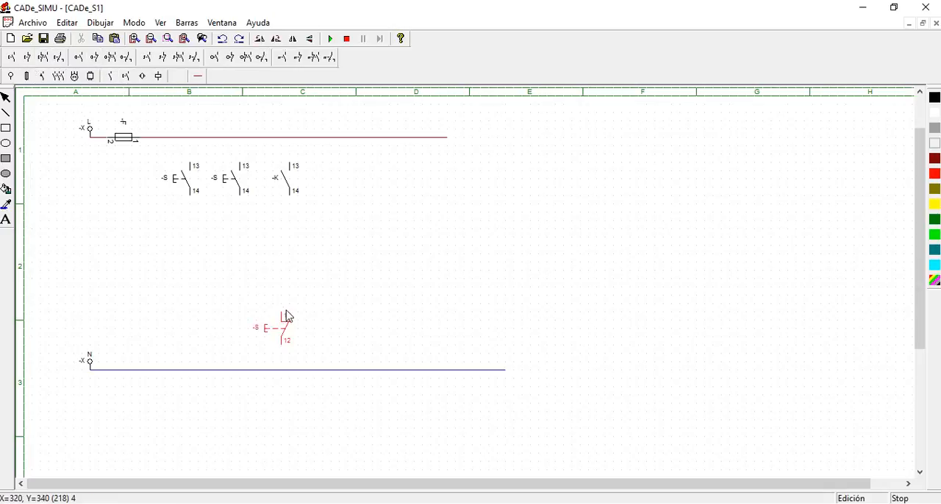
{"action": "left_click", "coordinate": [243, 233]}
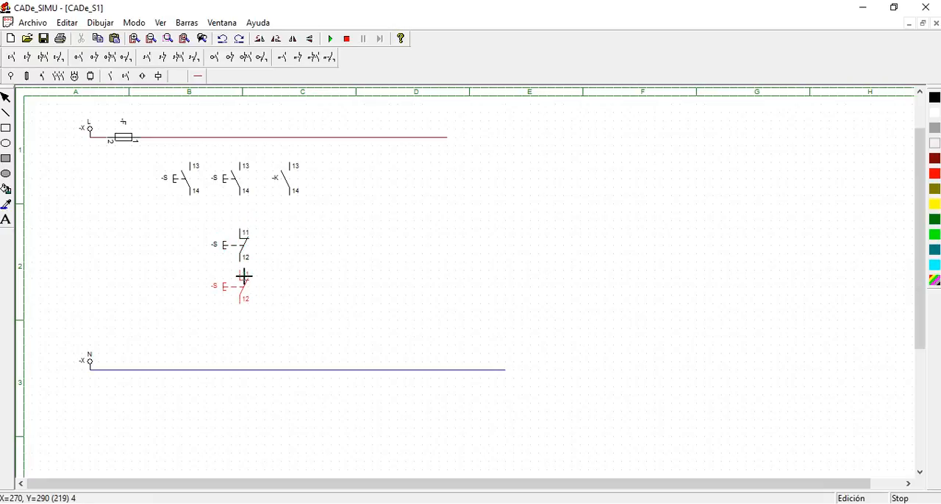
{"action": "left_click", "coordinate": [243, 275]}
{"action": "key", "text": "Escape"}
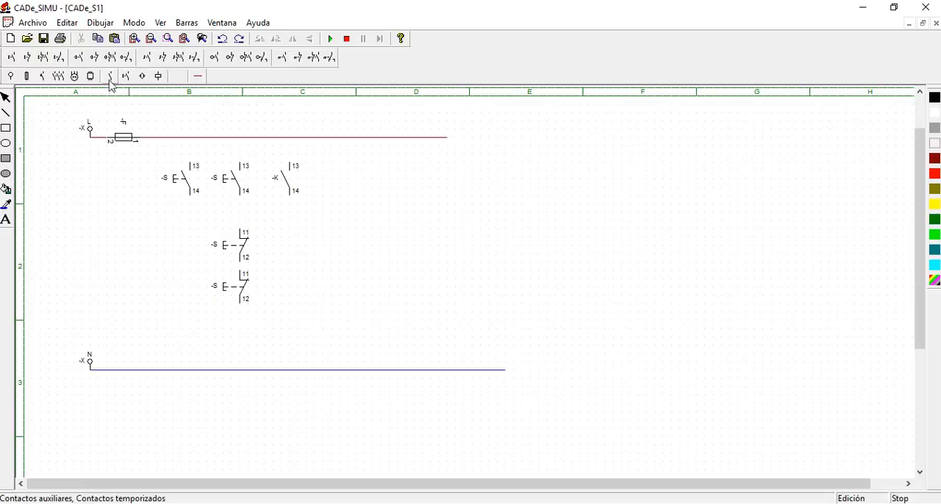
{"action": "left_click", "coordinate": [158, 76]}
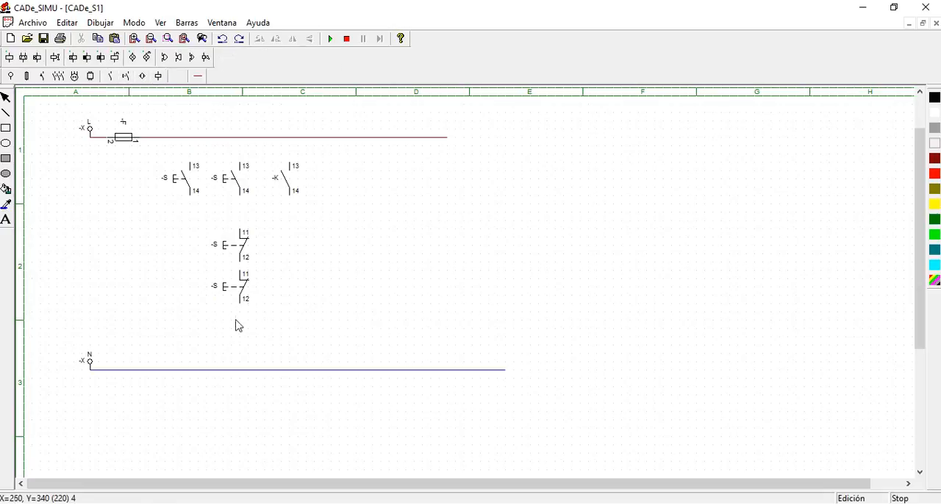
{"action": "left_click", "coordinate": [10, 58]}
{"action": "left_click", "coordinate": [242, 327]}
Wire terminal 13 of both normally open pushbuttons and of contact K up to the phase line
{"action": "left_click", "coordinate": [198, 76]}
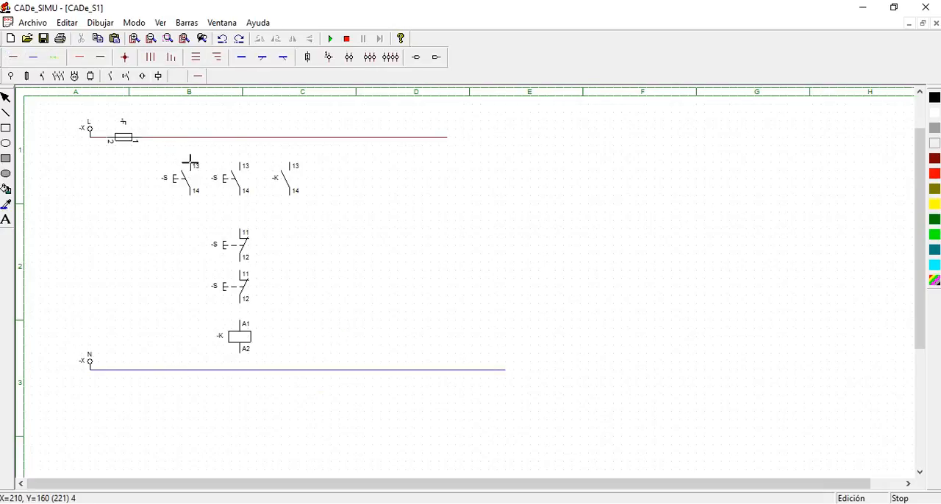
{"action": "left_click_drag", "start_coordinate": [189, 160], "coordinate": [191, 134]}
{"action": "left_click_drag", "start_coordinate": [242, 163], "coordinate": [241, 137]}
{"action": "left_click_drag", "start_coordinate": [290, 166], "coordinate": [289, 138]}
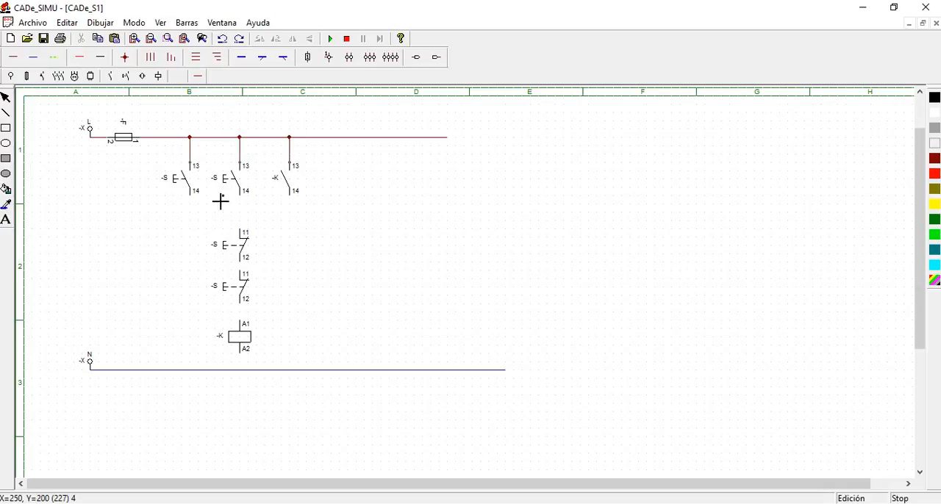
Join the three parallel branches at terminal 14 and wire them in series through both normally closed pushbuttons and coil K to neutral
{"action": "mouse_move", "coordinate": [191, 204]}
{"action": "left_mouse_down"}
{"action": "mouse_move", "coordinate": [291, 211]}
{"action": "mouse_move", "coordinate": [240, 228]}
{"action": "left_mouse_up"}
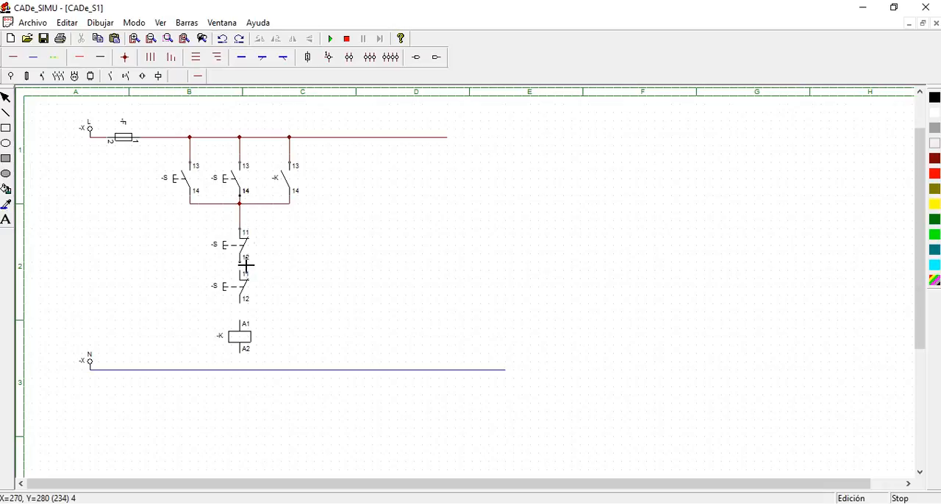
{"action": "left_click_drag", "start_coordinate": [248, 272], "coordinate": [242, 274]}
{"action": "left_click_drag", "start_coordinate": [246, 316], "coordinate": [250, 301]}
{"action": "left_click", "coordinate": [246, 370]}
Rename the two normally open pushbuttons as P1 and P2
{"action": "double_click", "coordinate": [165, 189]}
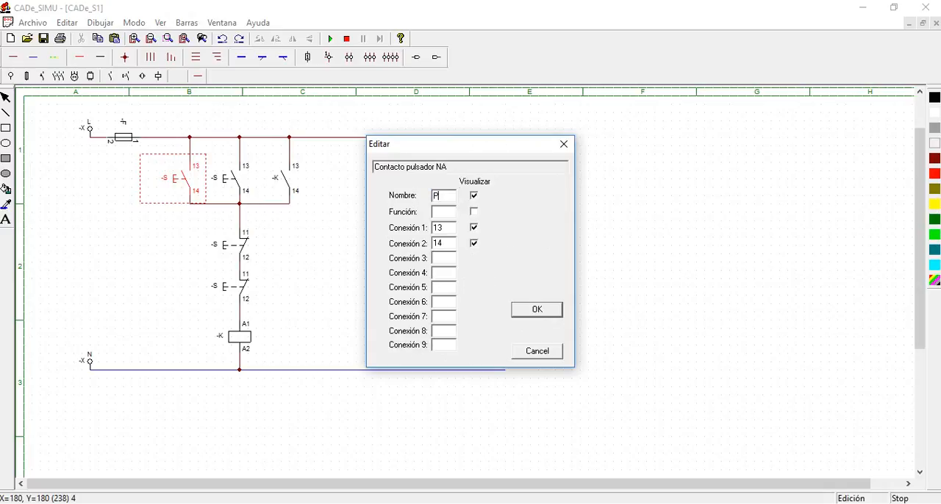
{"action": "left_click", "coordinate": [544, 309]}
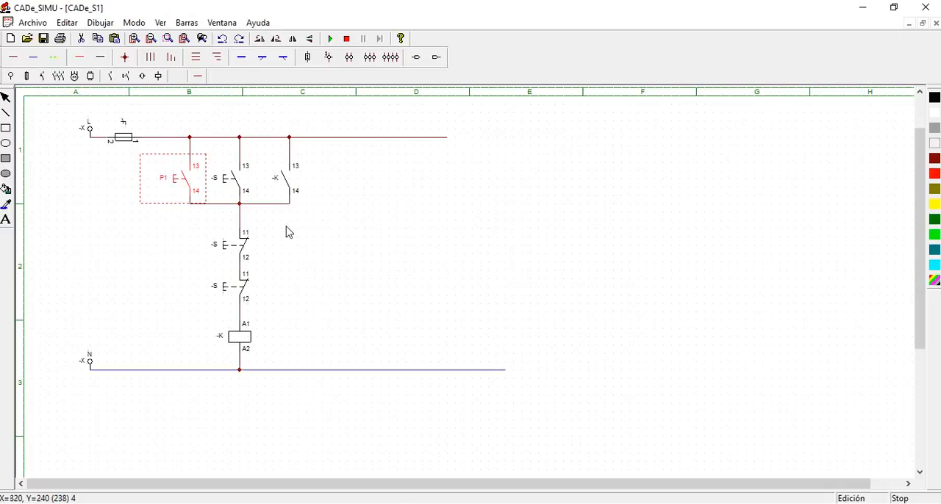
{"action": "left_click", "coordinate": [223, 178]}
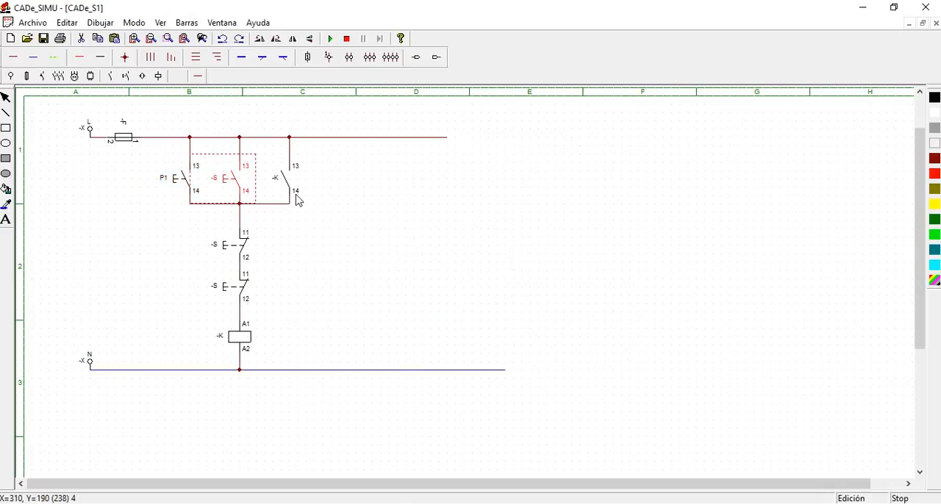
{"action": "double_click", "coordinate": [216, 185]}
{"action": "double_click", "coordinate": [444, 196]}
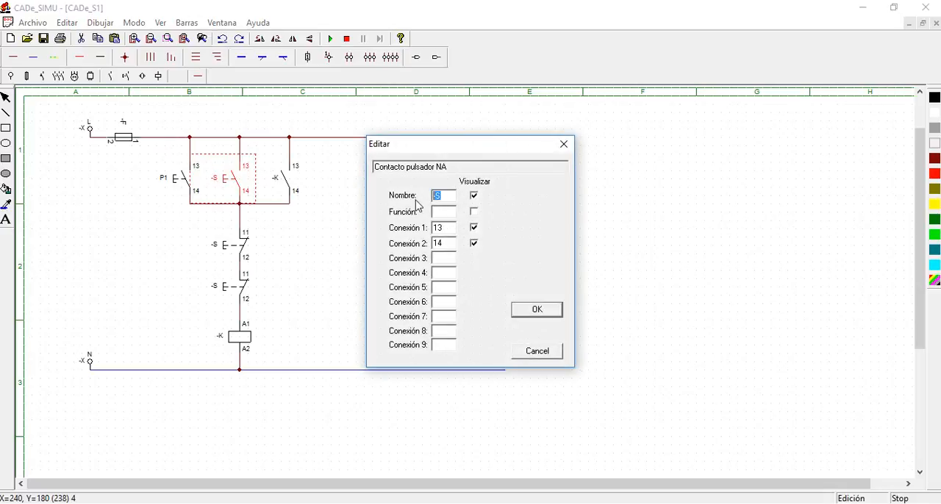
{"action": "left_click", "coordinate": [535, 311]}
Rename the two normally closed pushbuttons as P01 for the upper one and P02 for the lower one
{"action": "double_click", "coordinate": [225, 250]}
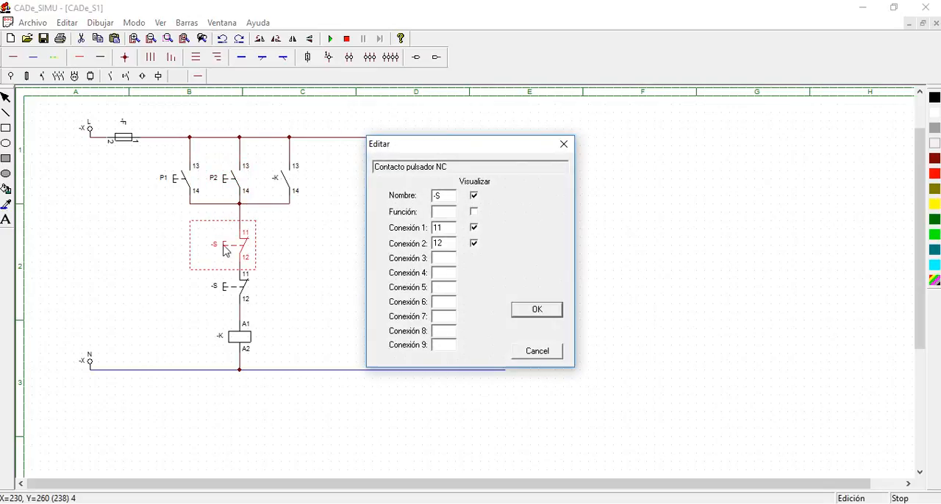
{"action": "double_click", "coordinate": [443, 196]}
{"action": "left_click", "coordinate": [535, 309]}
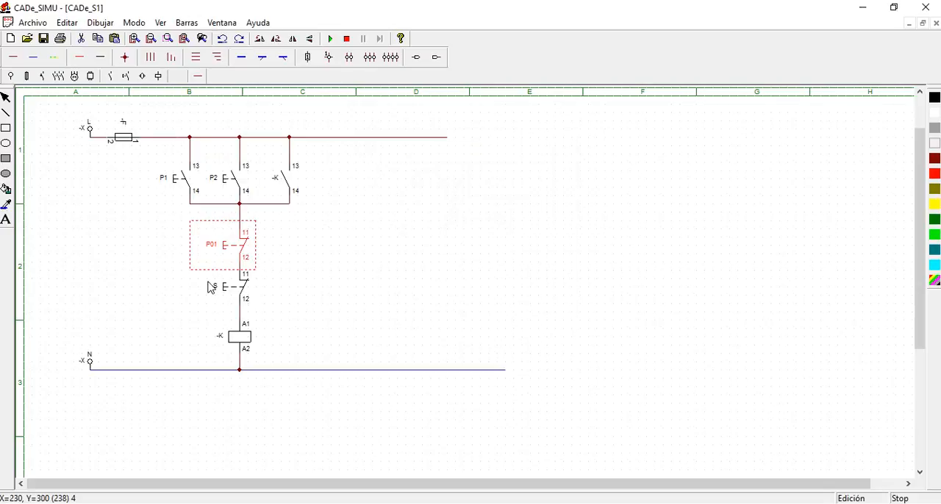
{"action": "double_click", "coordinate": [217, 294]}
{"action": "double_click", "coordinate": [443, 197]}
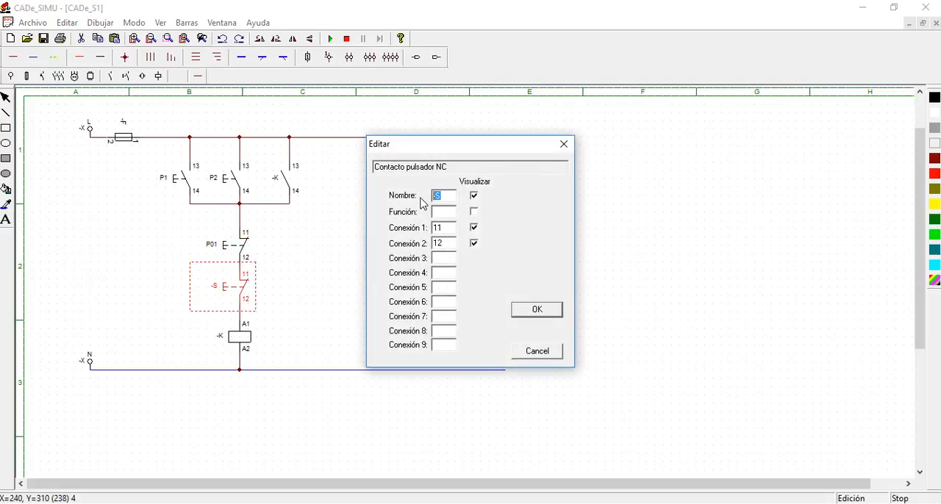
{"action": "left_click", "coordinate": [538, 312]}
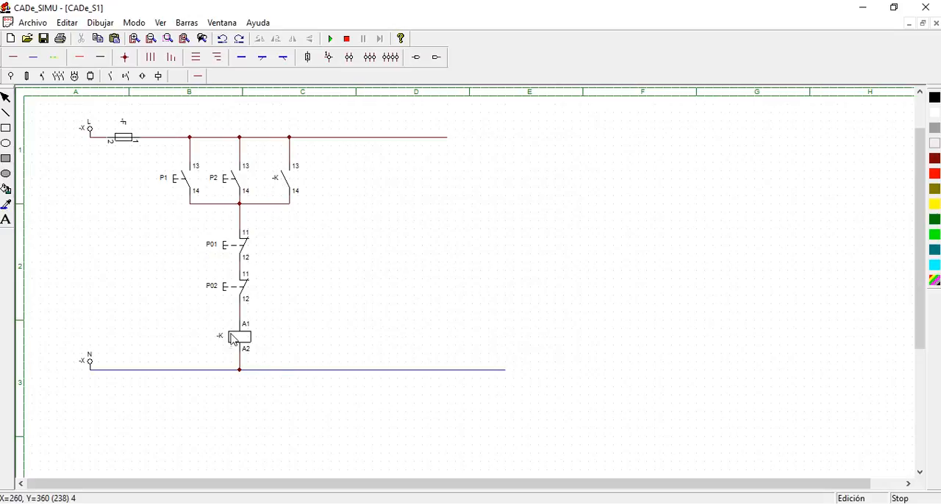
Simulate the multi-station circuit, energising with P1 and releasing with P02, energising with P2 and releasing with P01, and stop the simulation
{"action": "left_click", "coordinate": [329, 40]}
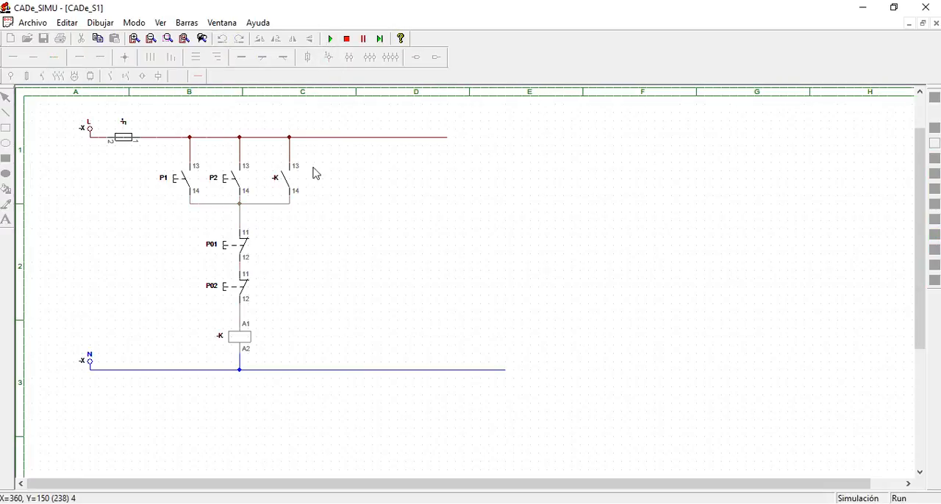
{"action": "left_click", "coordinate": [177, 183]}
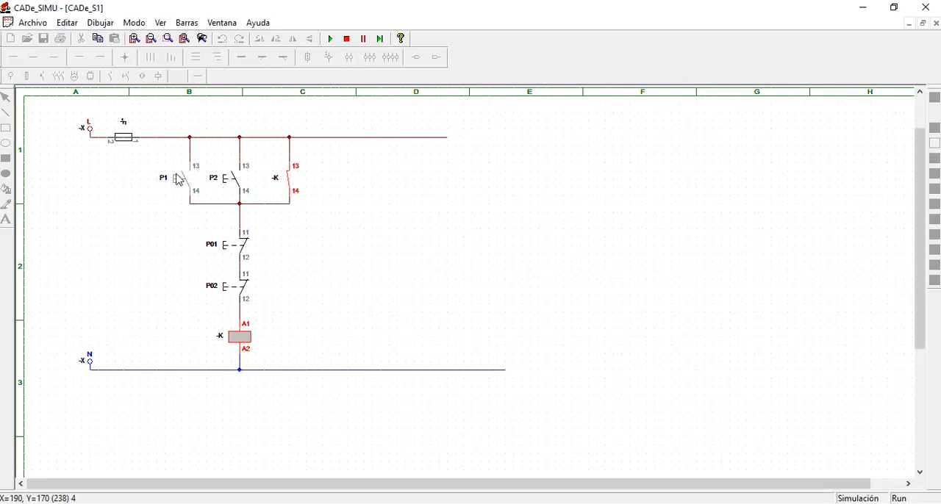
{"action": "left_click", "coordinate": [226, 293]}
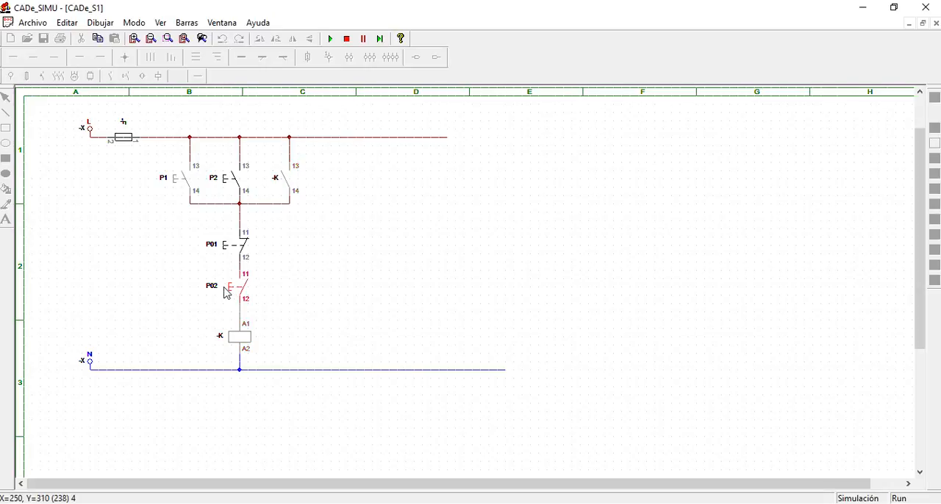
{"action": "left_click", "coordinate": [229, 186]}
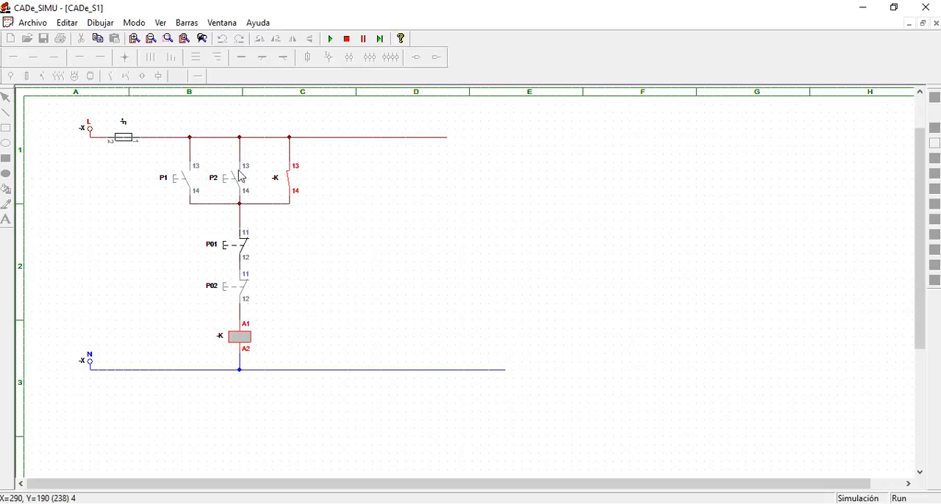
{"action": "left_click", "coordinate": [226, 248]}
{"action": "left_click", "coordinate": [224, 252]}
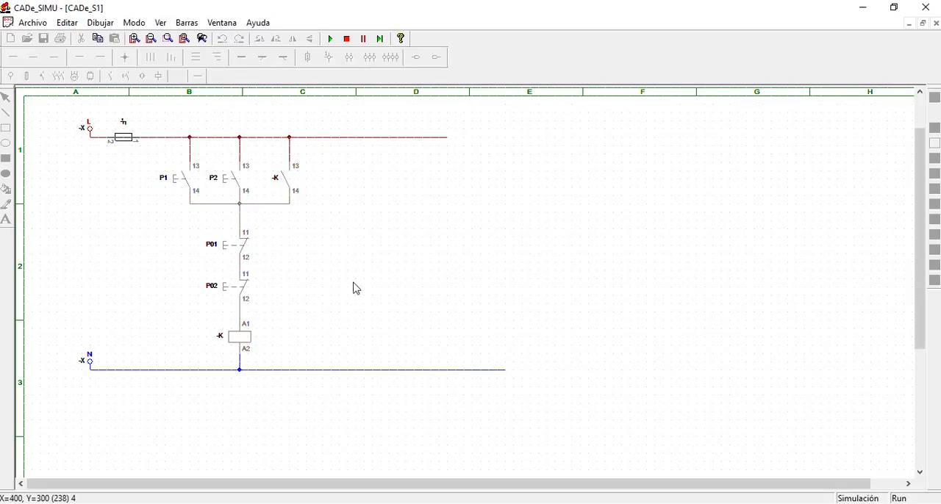
{"action": "left_click", "coordinate": [348, 42]}
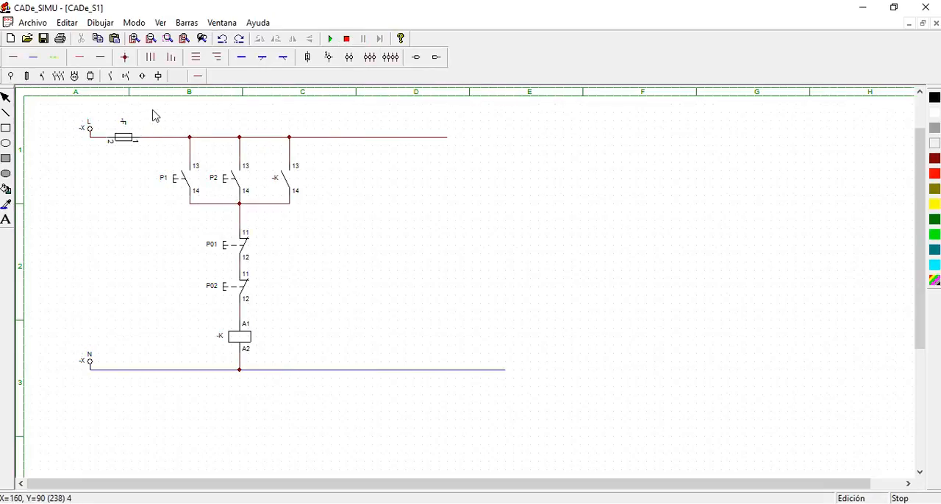
Delete all pushbuttons, the contact, the coil and their wiring, keeping only the supplies, fuse and main lines
{"action": "left_click_drag", "start_coordinate": [156, 113], "coordinate": [331, 413]}
{"action": "key", "text": "Delete"}
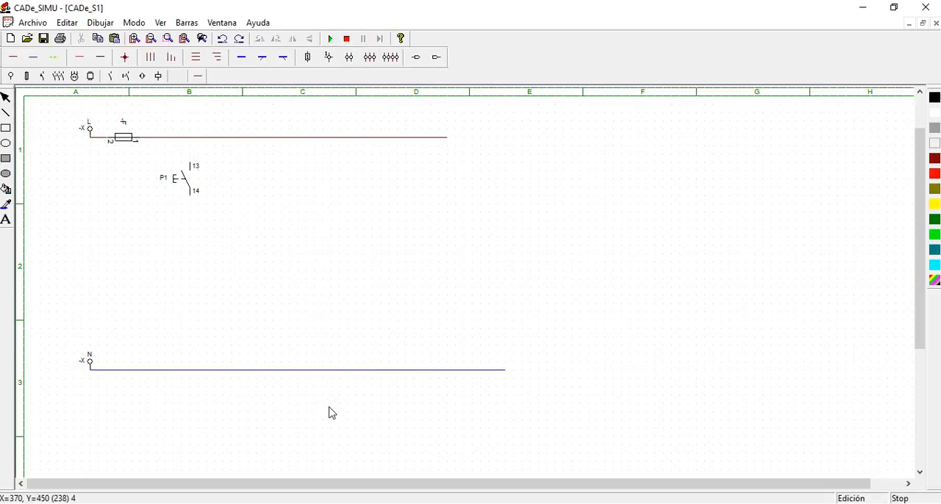
{"action": "left_click", "coordinate": [189, 183]}
{"action": "left_click", "coordinate": [186, 185]}
{"action": "key", "text": "Delete"}
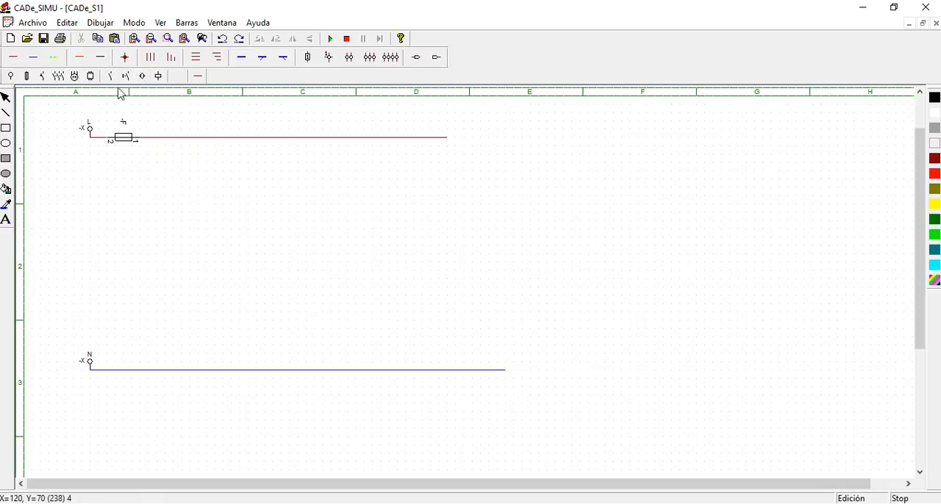
Place one on-delay timer coil K between the phase and neutral lines in column B
{"action": "left_click", "coordinate": [159, 76]}
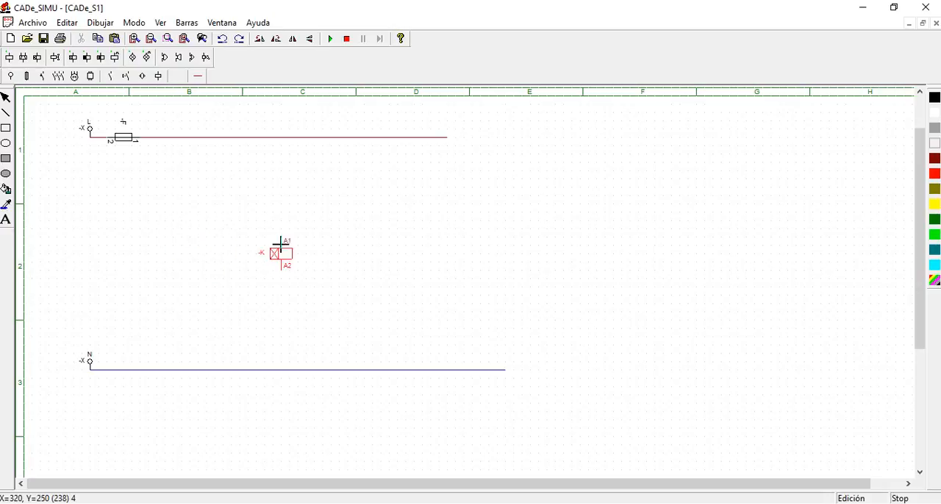
{"action": "key", "text": "Escape"}
{"action": "left_click", "coordinate": [87, 58]}
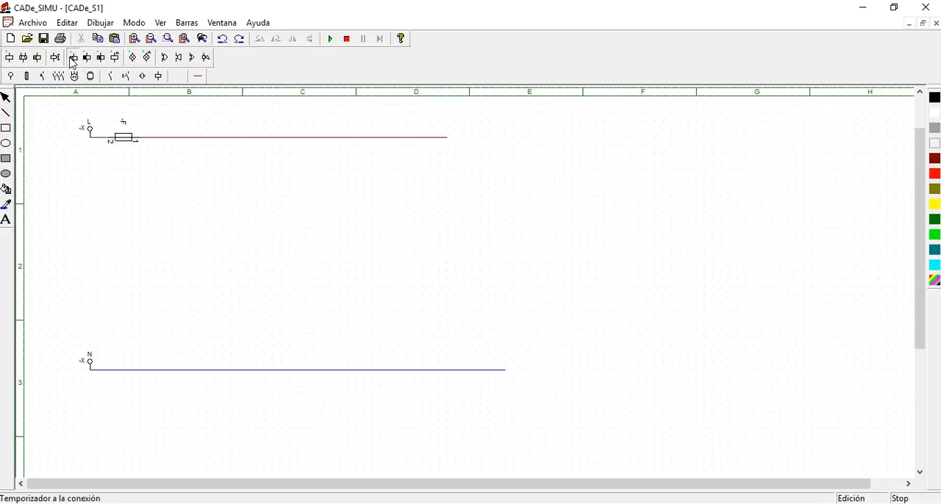
{"action": "left_click", "coordinate": [197, 248]}
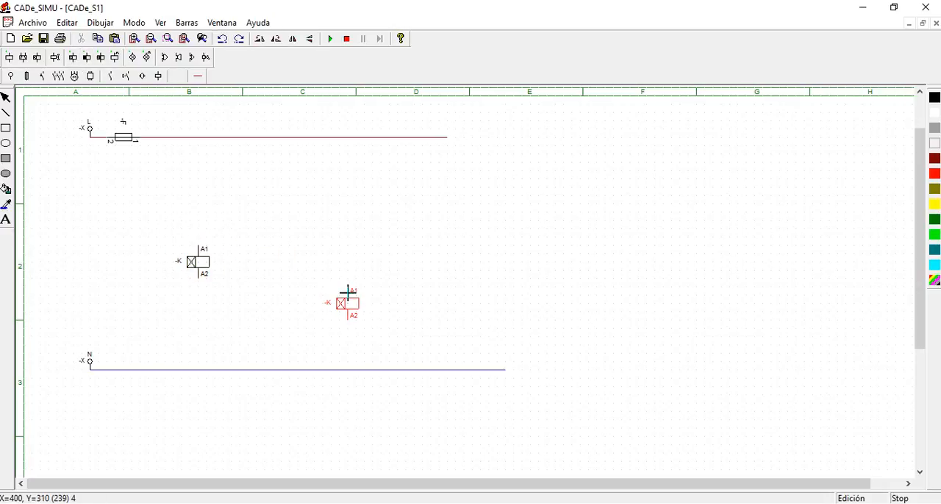
{"action": "key", "text": "Escape"}
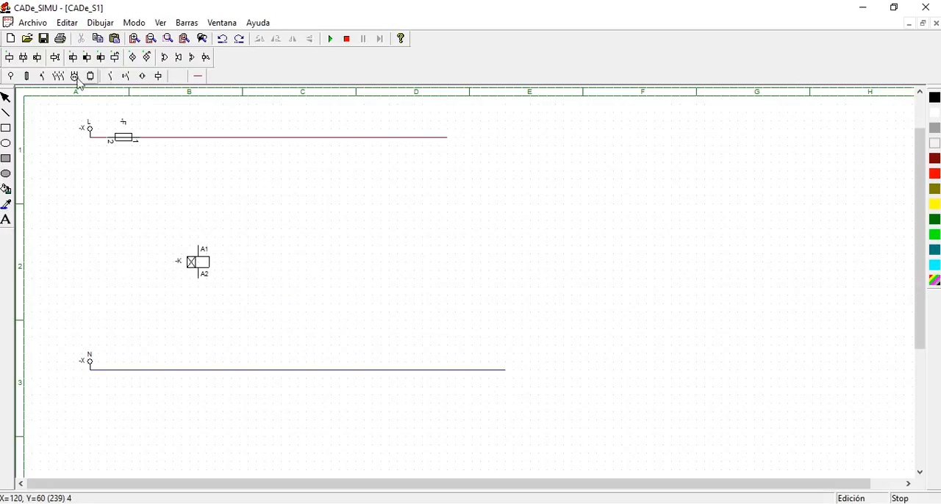
Place a normally open pushbutton and a normally open auxiliary contact K side by side below the phase line in column B
{"action": "left_click", "coordinate": [125, 77]}
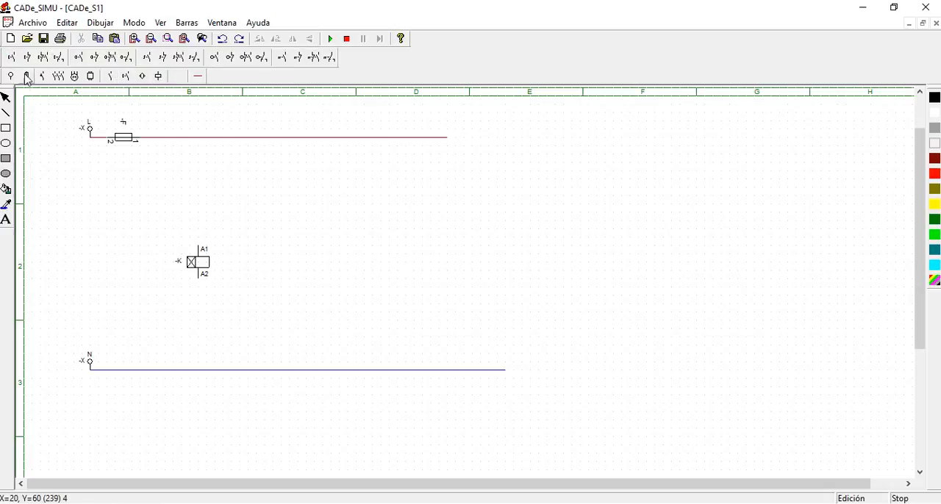
{"action": "left_click", "coordinate": [185, 177]}
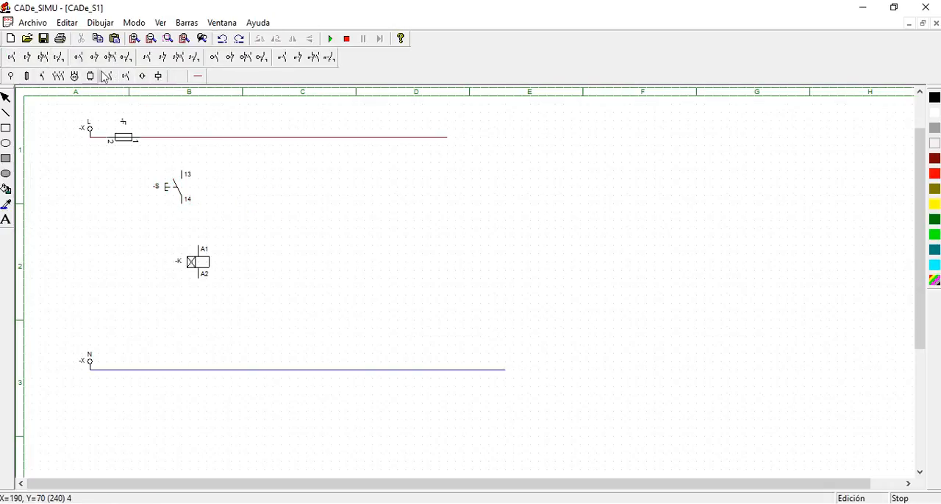
{"action": "left_click", "coordinate": [110, 76]}
{"action": "left_click", "coordinate": [9, 60]}
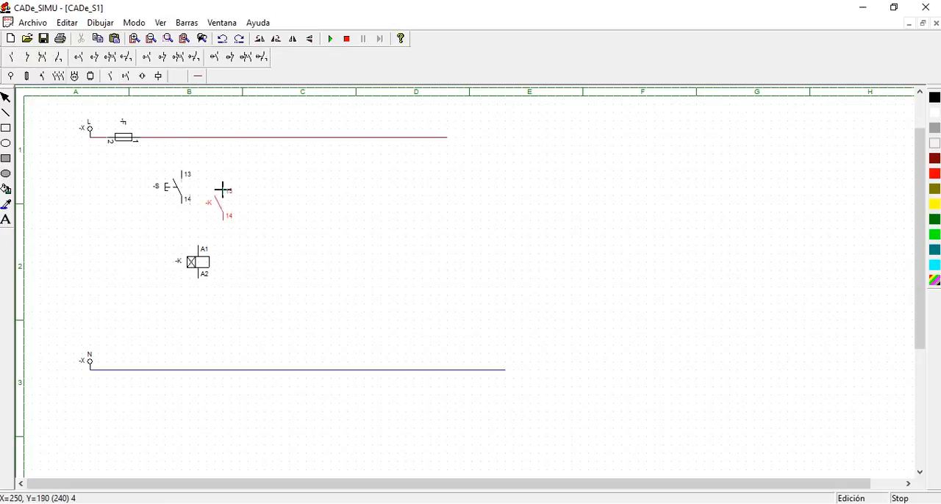
{"action": "left_click", "coordinate": [234, 177]}
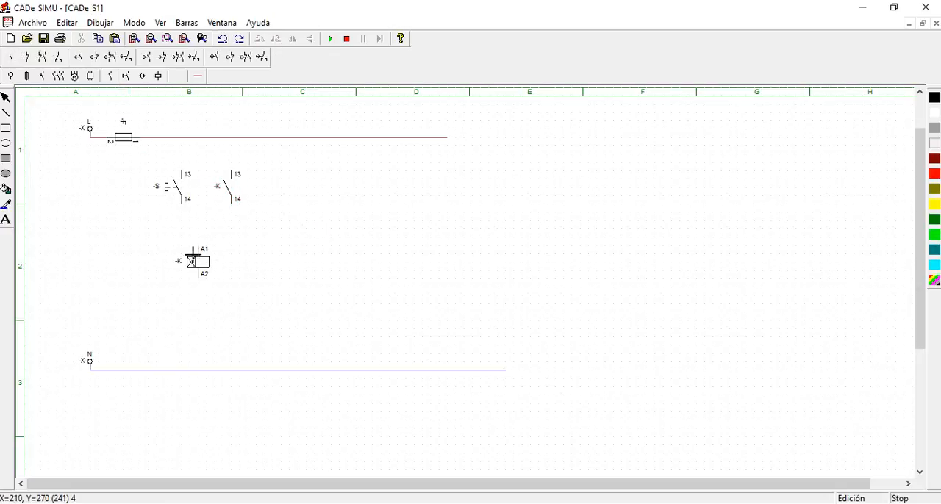
Move the on-delay timer coil down toward the neutral line in column B and place a plain coil K beside it
{"action": "left_click_drag", "start_coordinate": [195, 263], "coordinate": [231, 306]}
{"action": "left_click", "coordinate": [158, 76]}
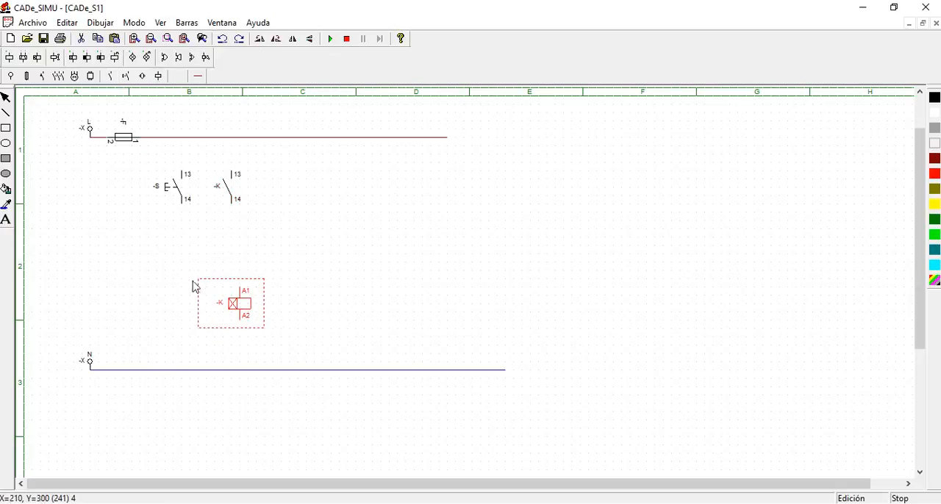
{"action": "left_click", "coordinate": [12, 59]}
{"action": "left_click", "coordinate": [179, 289]}
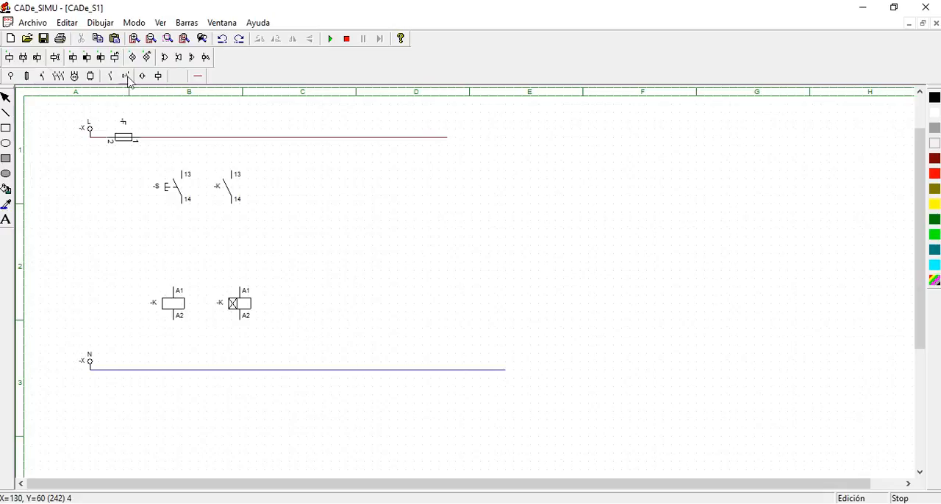
Wire pushbutton S and contact K up to the phase line and join their lower terminals
{"action": "left_click", "coordinate": [198, 76]}
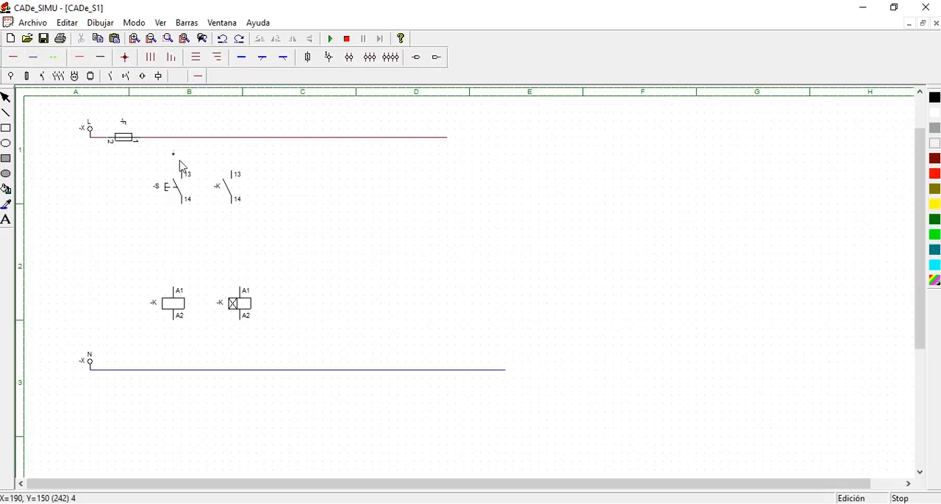
{"action": "left_click_drag", "start_coordinate": [186, 173], "coordinate": [182, 137]}
{"action": "left_click_drag", "start_coordinate": [232, 173], "coordinate": [232, 138]}
{"action": "left_click_drag", "start_coordinate": [185, 216], "coordinate": [235, 212]}
{"action": "mouse_move", "coordinate": [180, 288]}
{"action": "left_mouse_down"}
{"action": "mouse_move", "coordinate": [177, 271]}
{"action": "mouse_move", "coordinate": [248, 269]}
{"action": "left_mouse_up"}
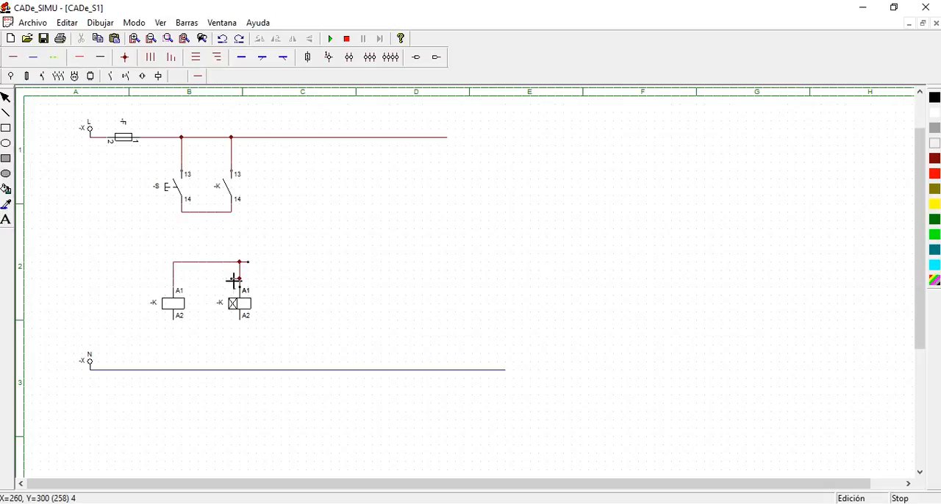
{"action": "key", "text": "Escape"}
{"action": "left_click_drag", "start_coordinate": [168, 253], "coordinate": [263, 286]}
{"action": "key", "text": "Delete"}
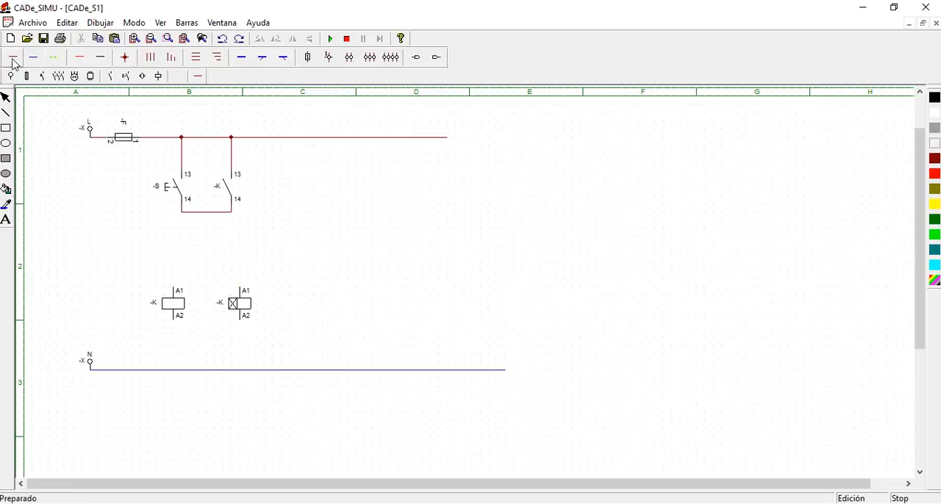
Join the A1 terminals of both coils, wire their A2 terminals to the neutral line, and link the coils to the contact branch
{"action": "left_click_drag", "start_coordinate": [178, 289], "coordinate": [241, 277]}
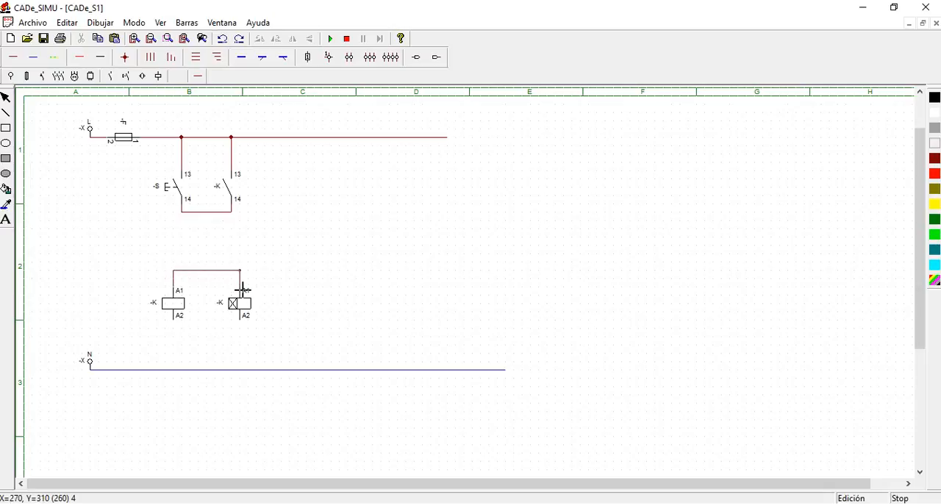
{"action": "left_click_drag", "start_coordinate": [176, 323], "coordinate": [174, 369]}
{"action": "left_click_drag", "start_coordinate": [242, 324], "coordinate": [241, 359]}
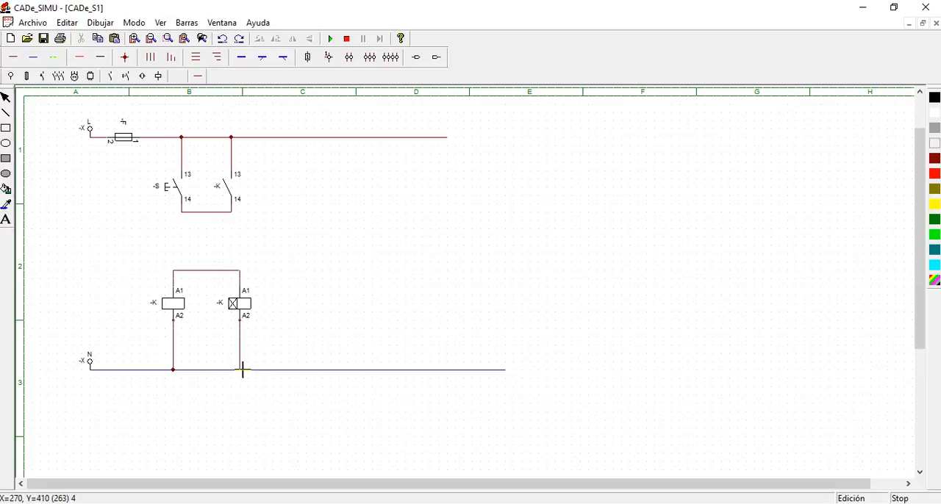
{"action": "left_click_drag", "start_coordinate": [208, 277], "coordinate": [206, 213]}
Place on-delay timed KA contacts in columns C and D: normally open, normally closed, combined NC/NO and changeover
{"action": "left_click", "coordinate": [125, 76]}
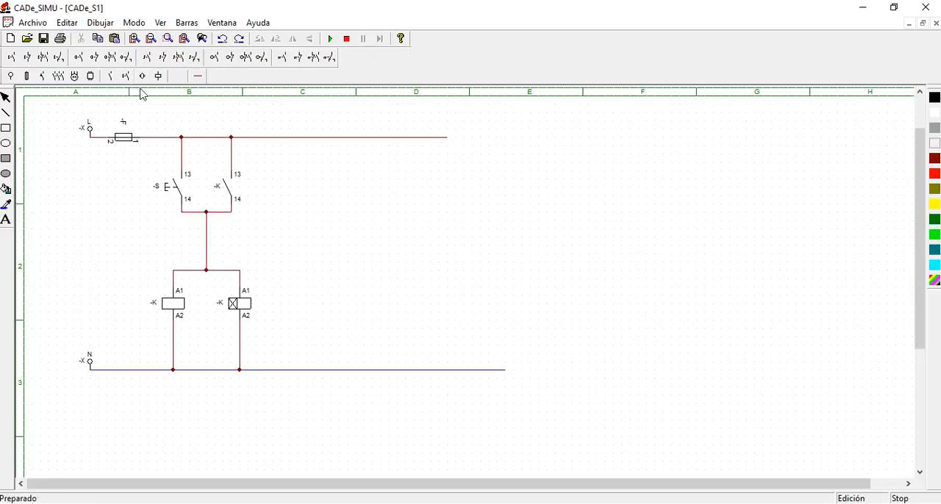
{"action": "left_click", "coordinate": [110, 75]}
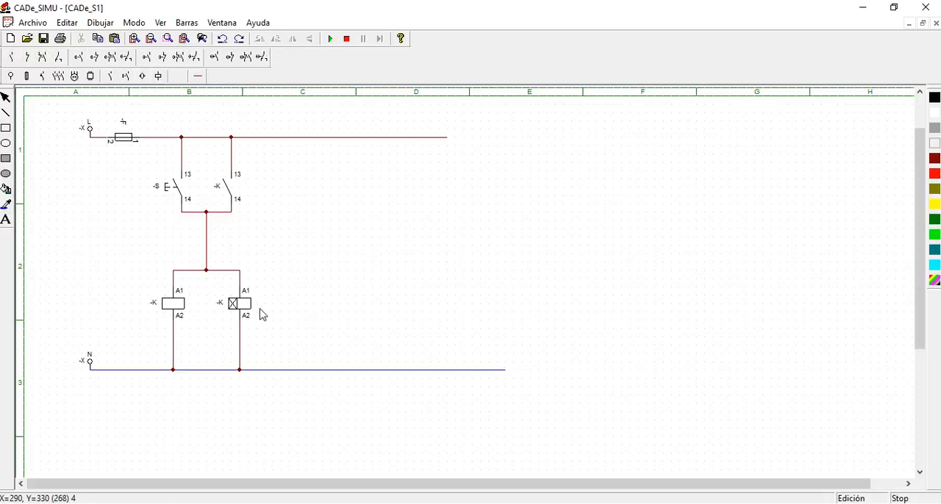
{"action": "left_click", "coordinate": [93, 59]}
{"action": "left_click", "coordinate": [294, 211]}
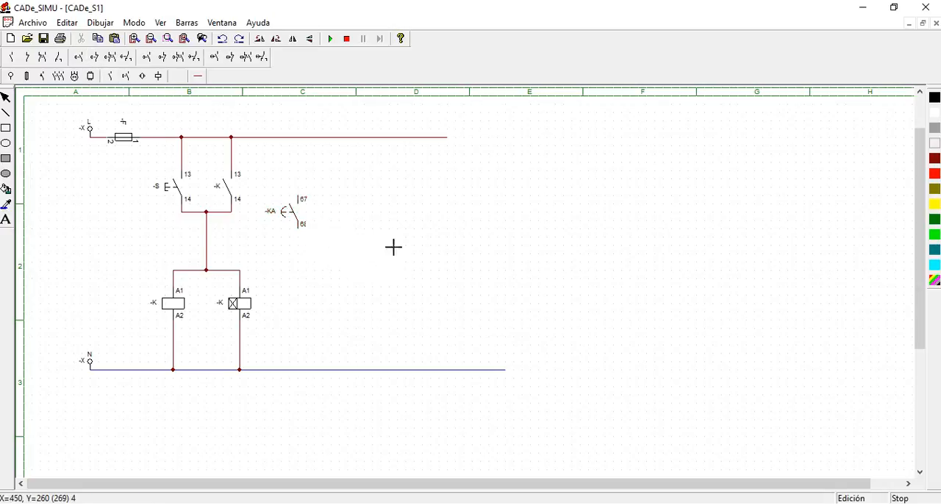
{"action": "left_click", "coordinate": [94, 59]}
{"action": "left_click", "coordinate": [353, 217]}
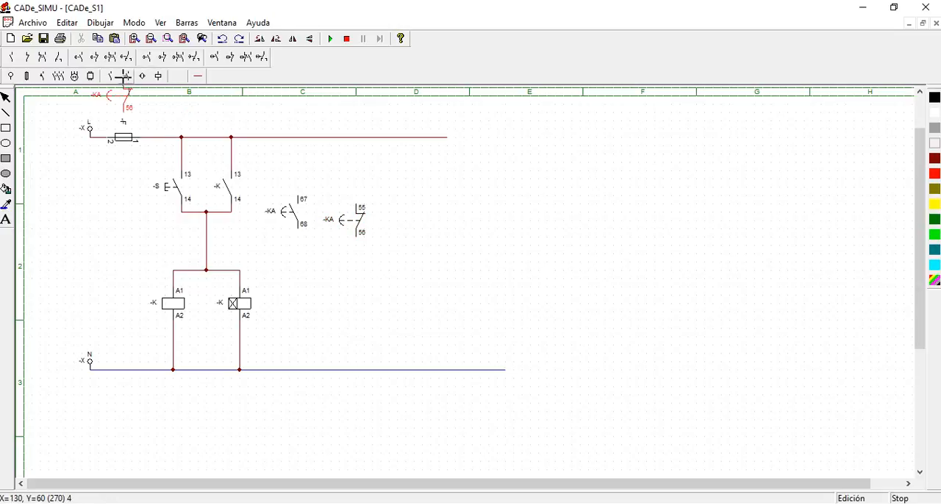
{"action": "left_click", "coordinate": [311, 302]}
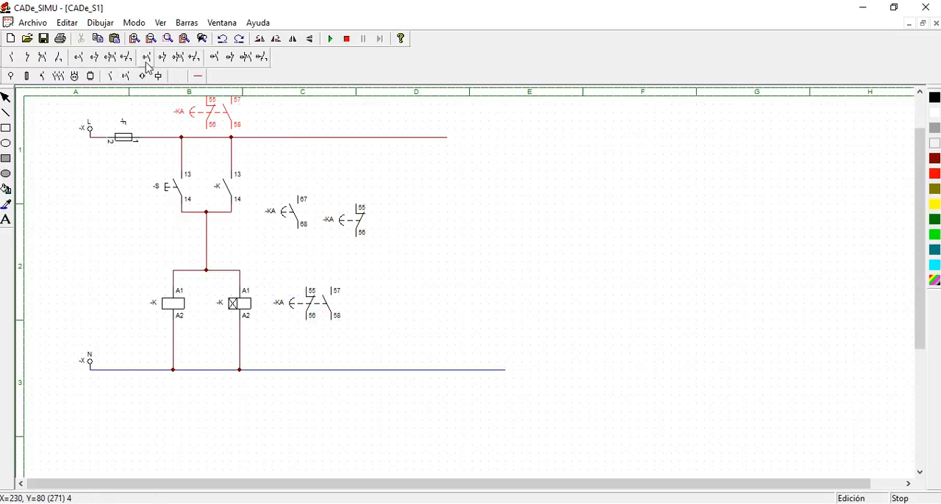
{"action": "left_click", "coordinate": [388, 303]}
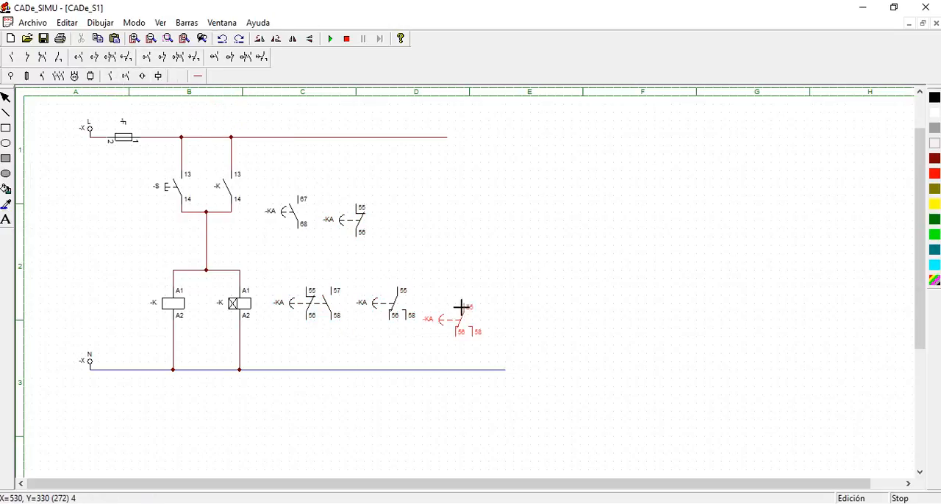
{"action": "key", "text": "Escape"}
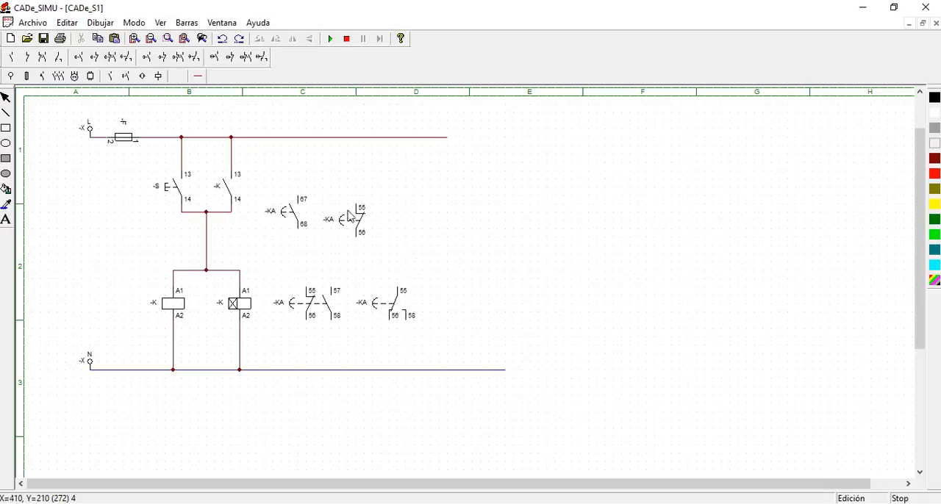
Rename the on-delay timer coil to -KA and set its delay to 10 with the x 1 Seg scale
{"action": "double_click", "coordinate": [220, 310]}
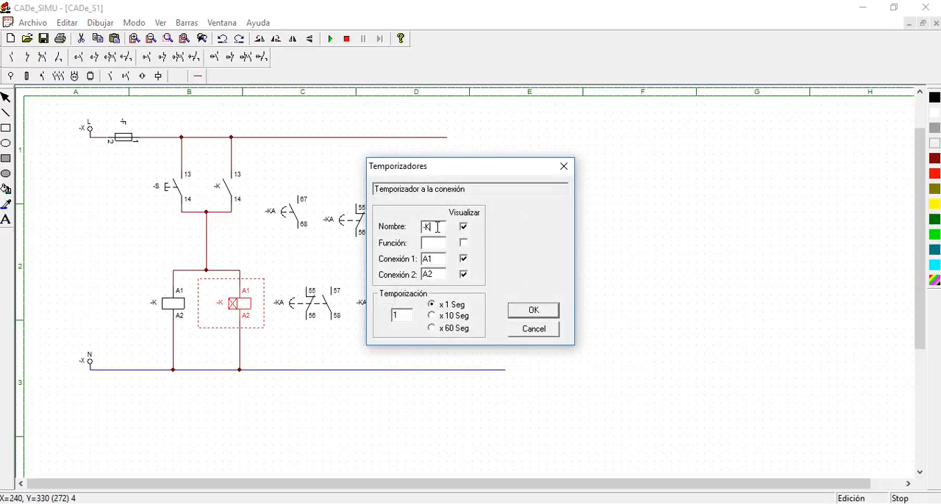
{"action": "left_click", "coordinate": [410, 316]}
{"action": "type", "text": "0"}
{"action": "left_click", "coordinate": [534, 312]}
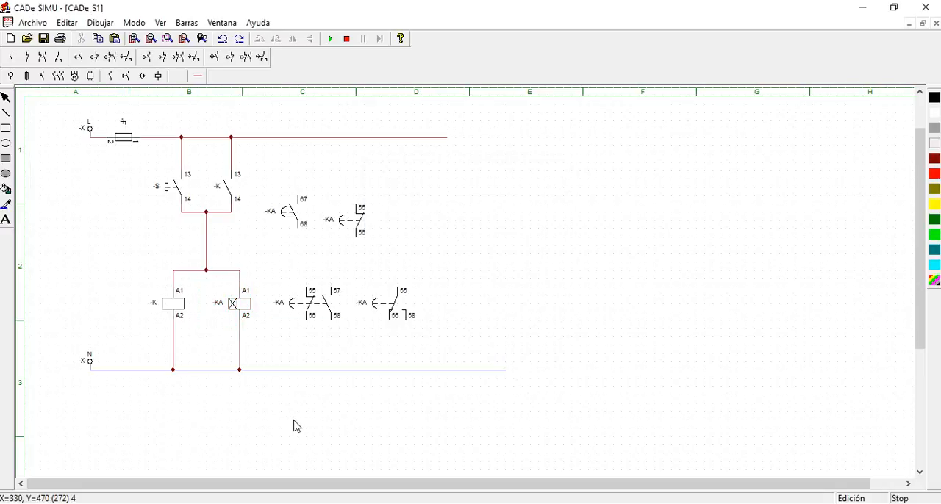
Simulate the on-delay circuit, energise it with pushbutton S, let the delay elapse, and stop the simulation
{"action": "left_click", "coordinate": [330, 38]}
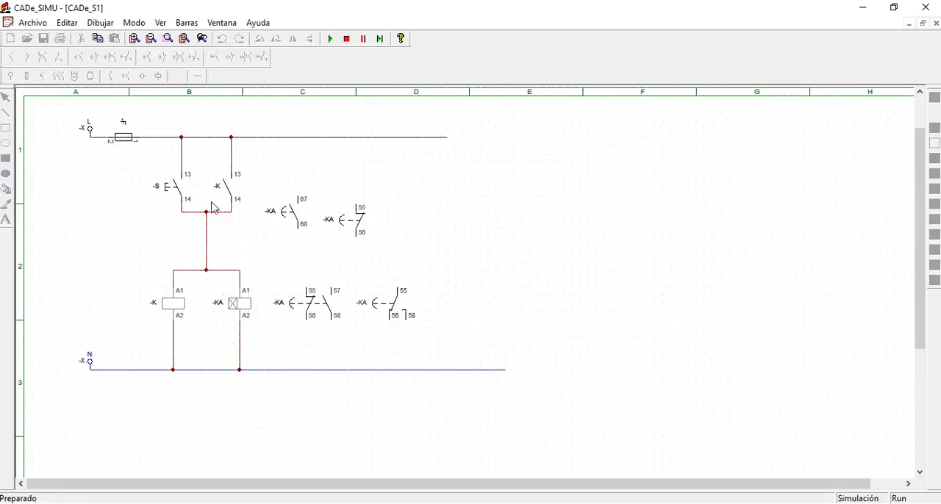
{"action": "left_click", "coordinate": [168, 195]}
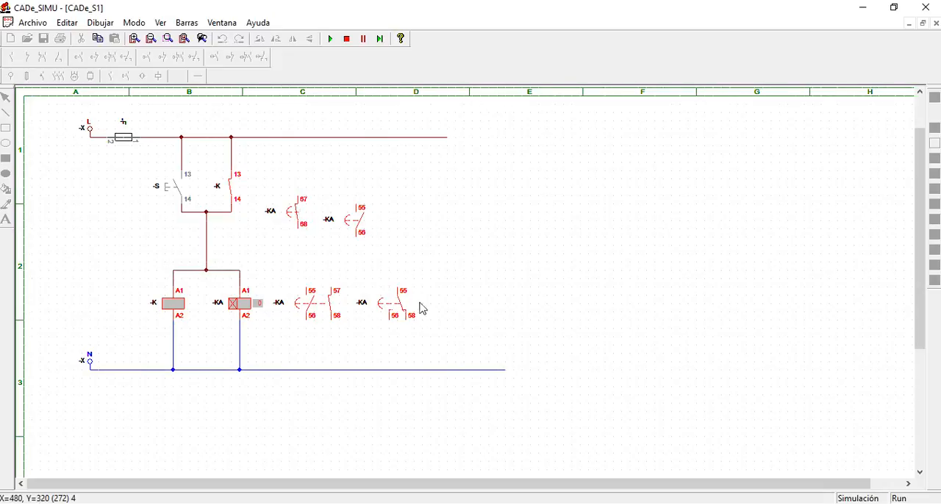
{"action": "left_click", "coordinate": [349, 39]}
{"action": "left_click", "coordinate": [349, 40]}
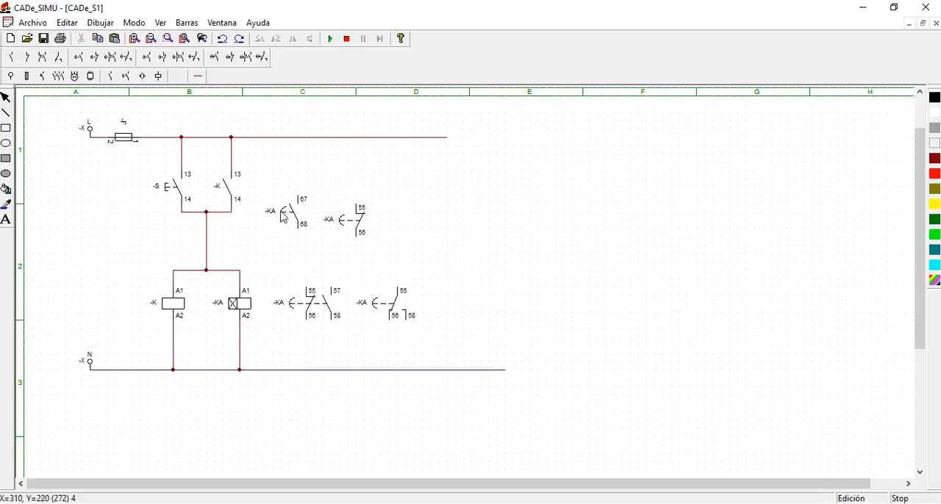
Delete the four timed KA contacts and both coils together with the wire joining them
{"action": "left_click_drag", "start_coordinate": [266, 179], "coordinate": [454, 360]}
{"action": "key", "text": "Delete"}
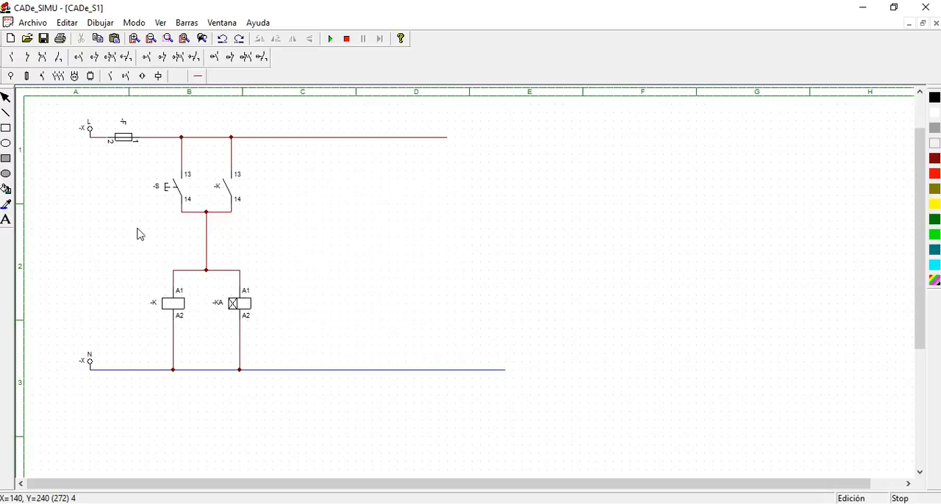
{"action": "left_click_drag", "start_coordinate": [140, 234], "coordinate": [304, 356]}
{"action": "key", "text": "Delete"}
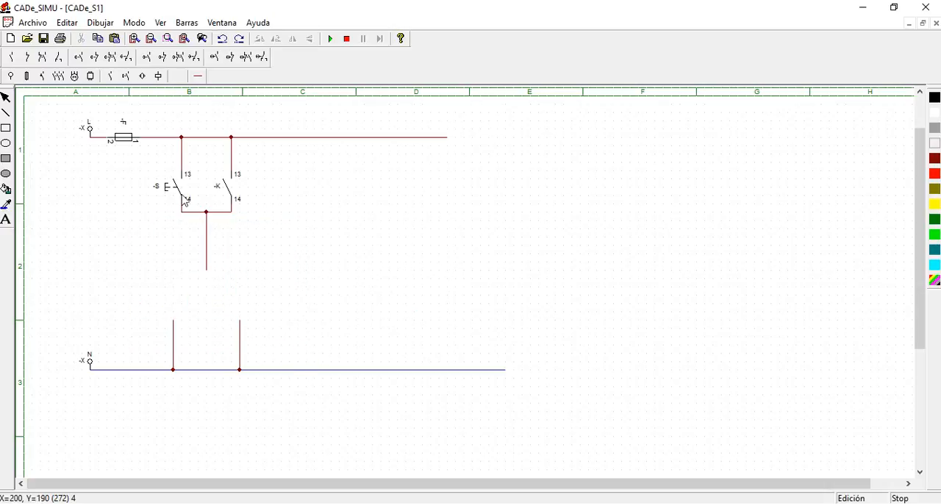
Place an off-delay timer coil K below pushbutton S in column B
{"action": "left_click", "coordinate": [159, 76]}
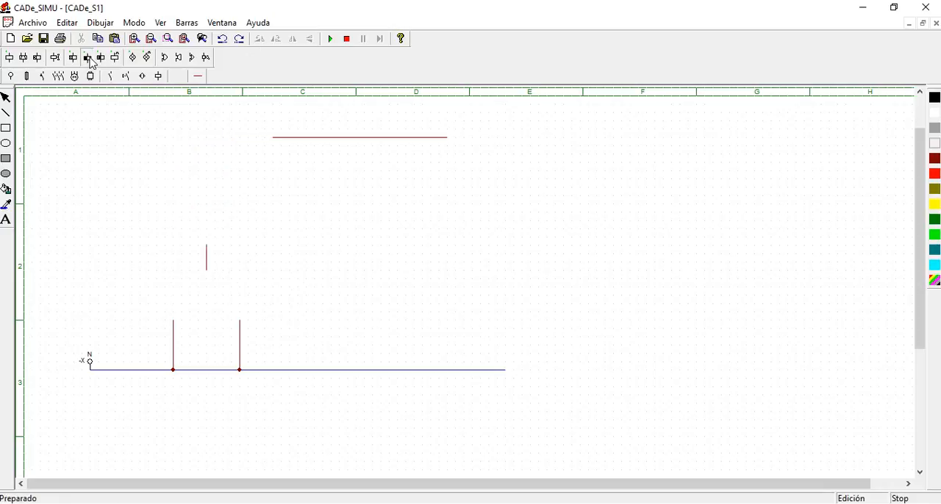
{"action": "left_click", "coordinate": [88, 58]}
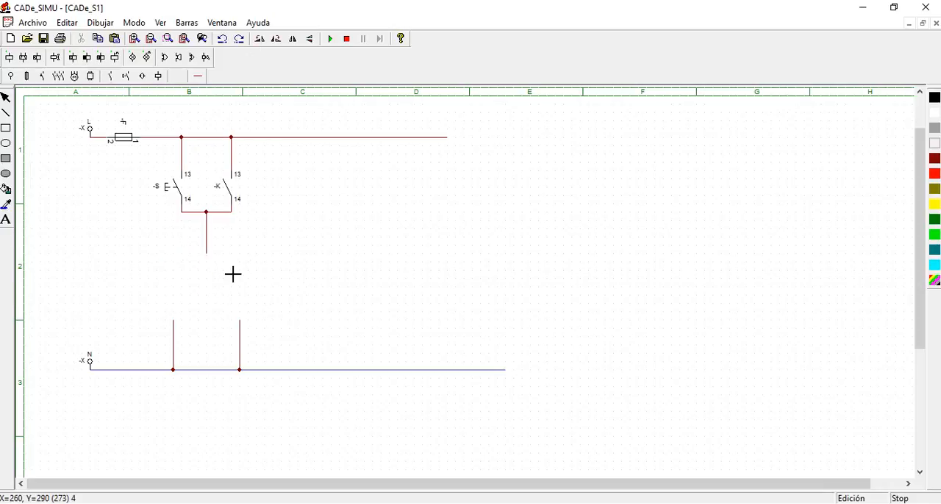
{"action": "left_click", "coordinate": [182, 270]}
Wire the off-delay coil up to pushbutton S and down to the neutral line, adding a junction node below the pushbutton
{"action": "left_click", "coordinate": [26, 77]}
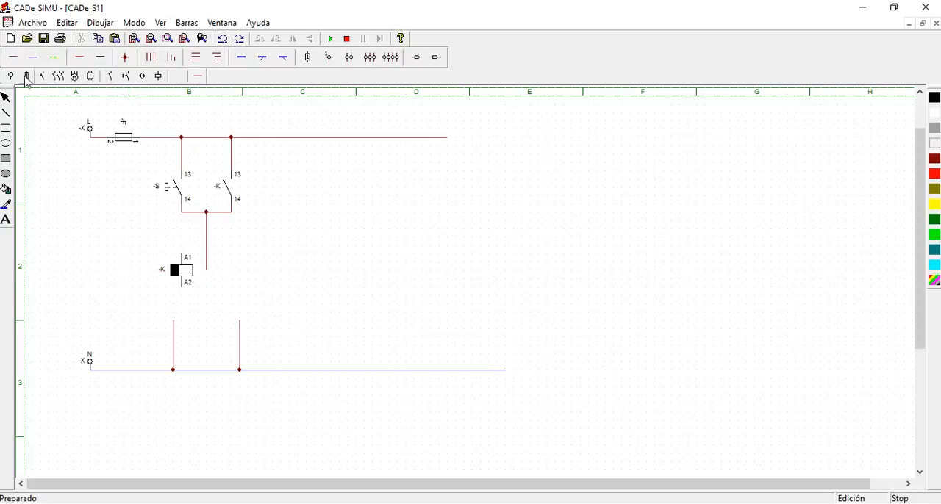
{"action": "left_click_drag", "start_coordinate": [182, 256], "coordinate": [185, 213]}
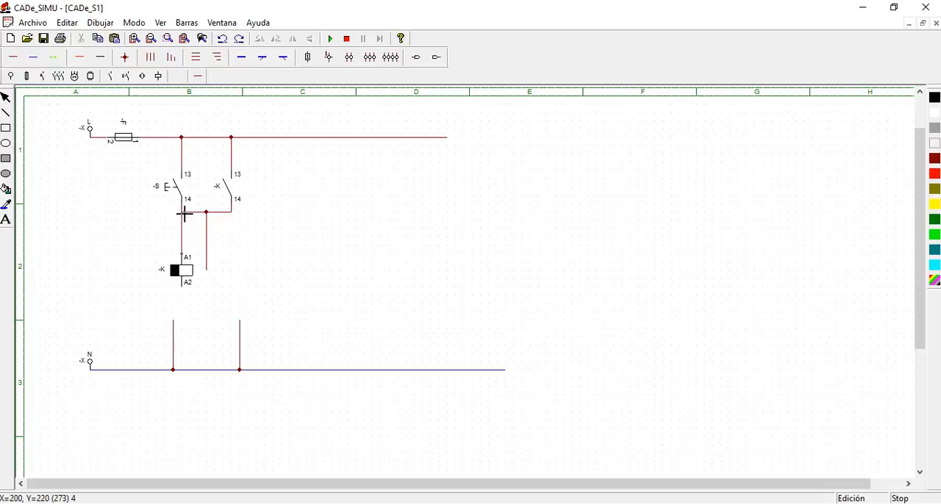
{"action": "left_click_drag", "start_coordinate": [185, 290], "coordinate": [187, 371]}
{"action": "left_click", "coordinate": [125, 57]}
{"action": "left_click", "coordinate": [188, 218]}
{"action": "key", "text": "Escape"}
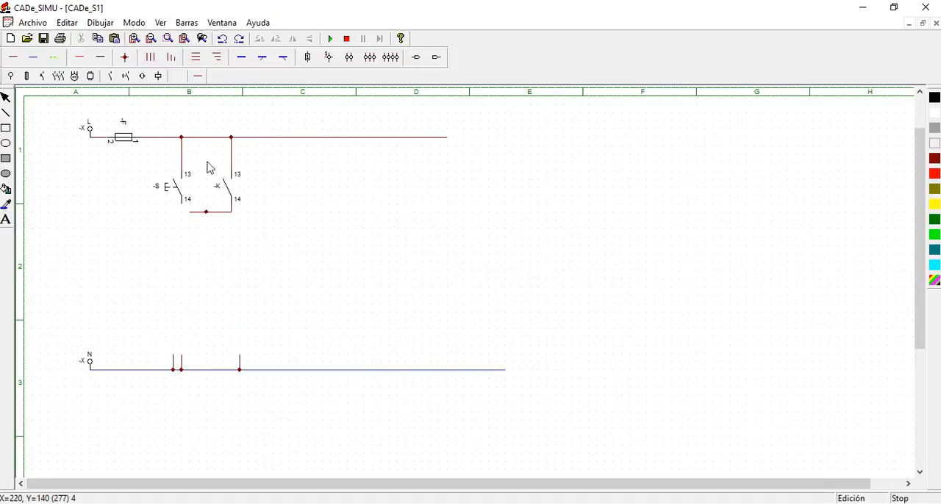
Replace the phase line after the fuse with a shorter one across both branches, and delete contact K with the loose vertical wire
{"action": "left_click_drag", "start_coordinate": [201, 151], "coordinate": [275, 252]}
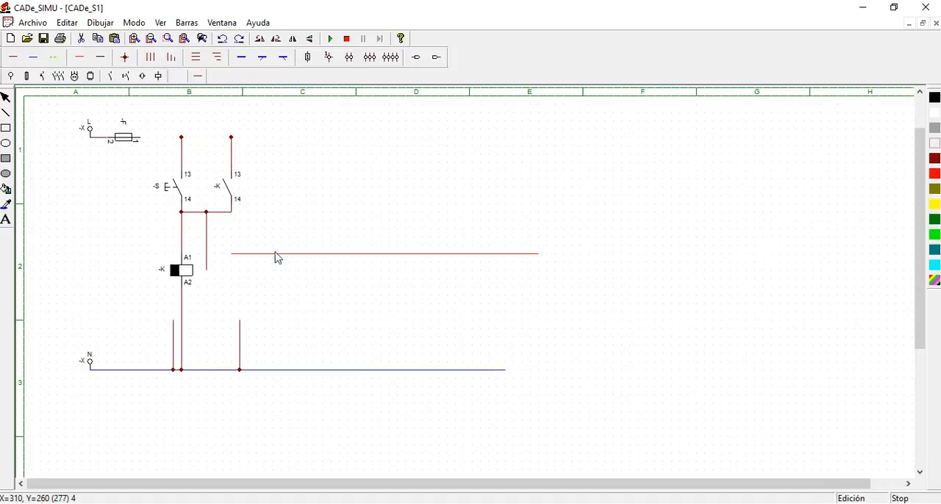
{"action": "left_click", "coordinate": [276, 259]}
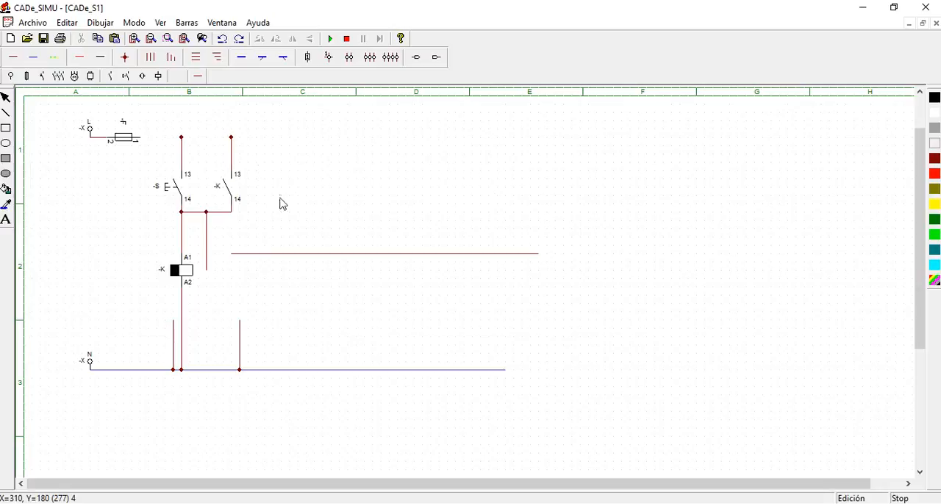
{"action": "left_click", "coordinate": [294, 255]}
{"action": "key", "text": "Delete"}
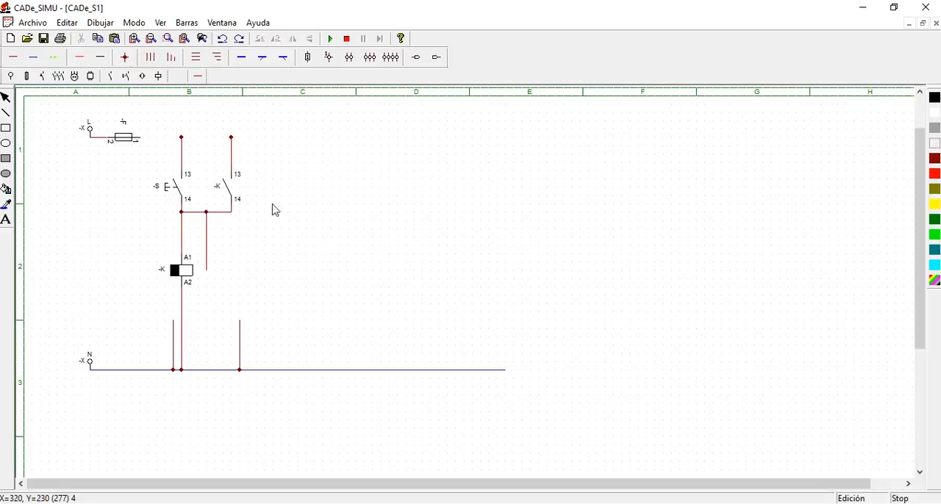
{"action": "left_click", "coordinate": [13, 57]}
{"action": "left_click_drag", "start_coordinate": [147, 142], "coordinate": [282, 139]}
{"action": "left_click_drag", "start_coordinate": [190, 146], "coordinate": [310, 278]}
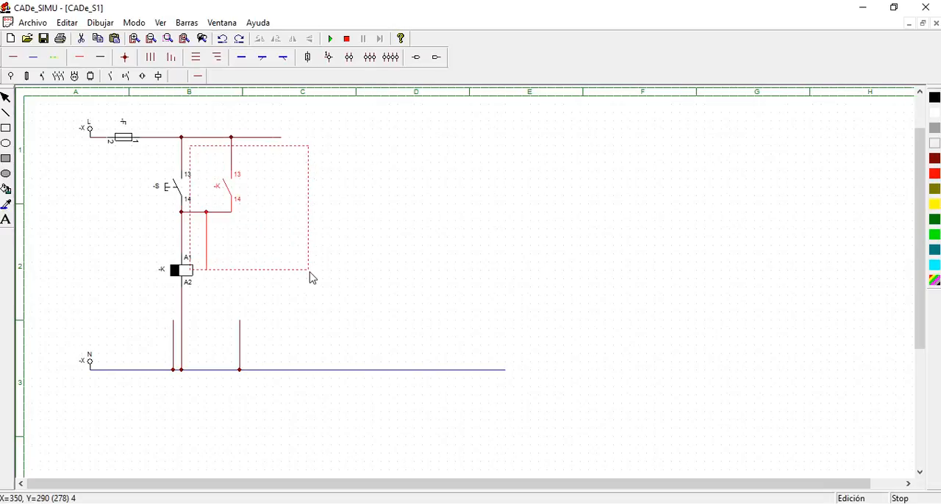
{"action": "key", "text": "Delete"}
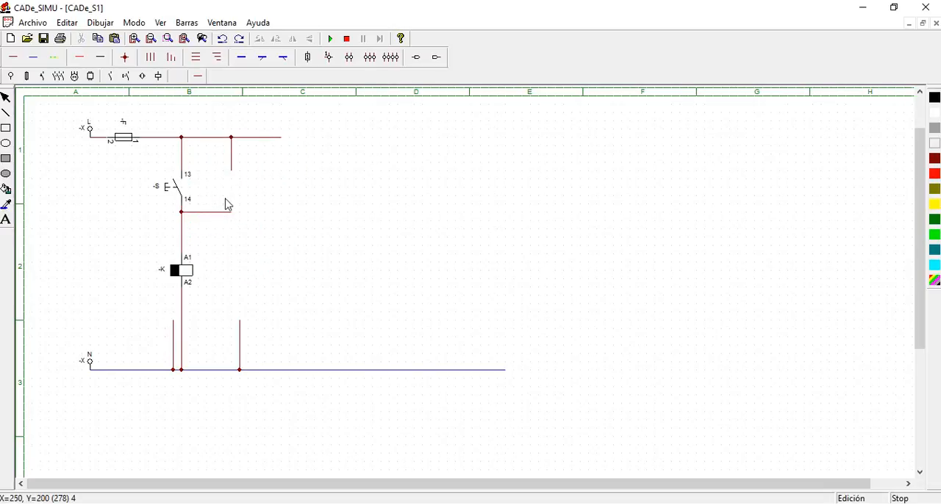
Place an off-delay normally open contact KA and an off-delay combined NC/NO contact KA beside the pushbutton branch
{"action": "left_click", "coordinate": [109, 75]}
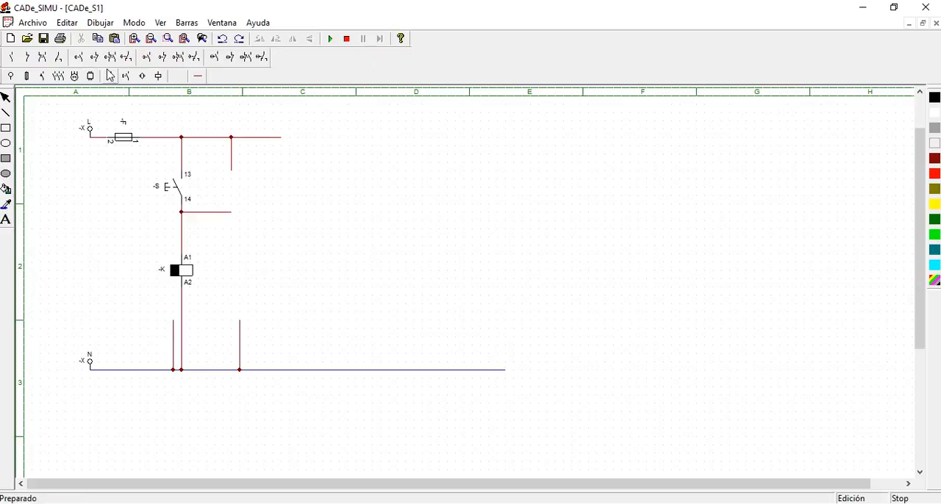
{"action": "left_click", "coordinate": [155, 61]}
{"action": "left_click", "coordinate": [290, 195]}
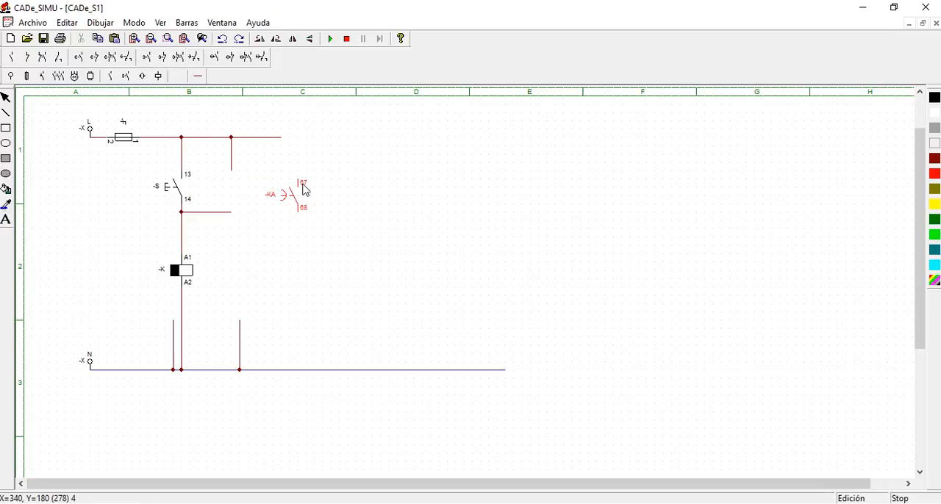
{"action": "left_click", "coordinate": [177, 58]}
{"action": "left_click", "coordinate": [372, 200]}
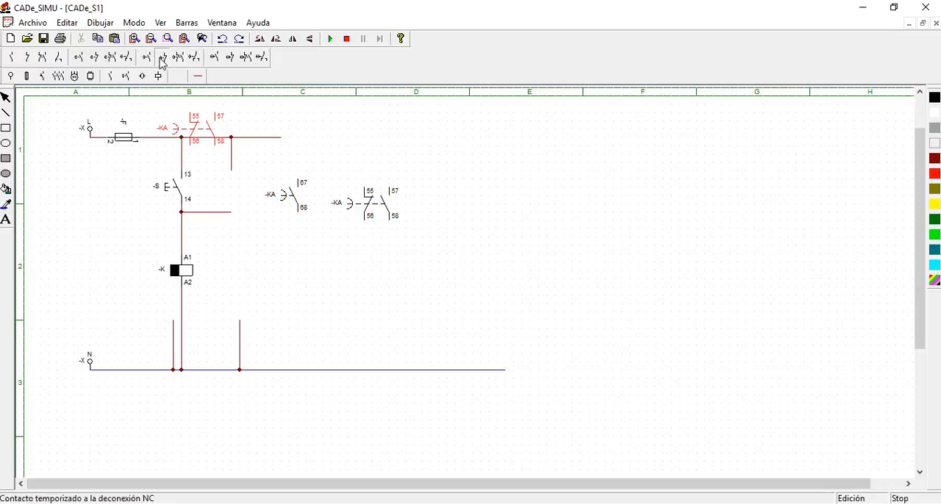
{"action": "left_click", "coordinate": [161, 59]}
{"action": "key", "text": "Escape"}
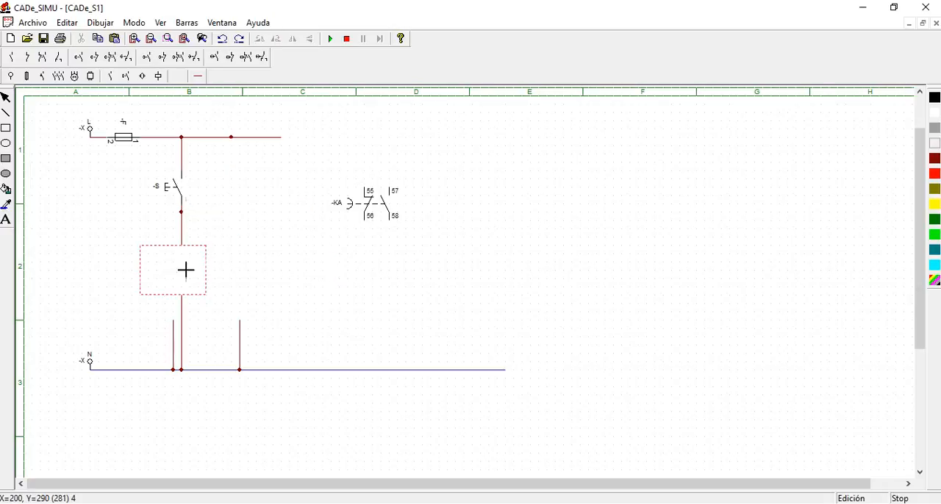
Name the off-delay timer coil below pushbutton S -KA and set its timing to 10 with the x 1 Seg multiplier
{"action": "double_click", "coordinate": [176, 269]}
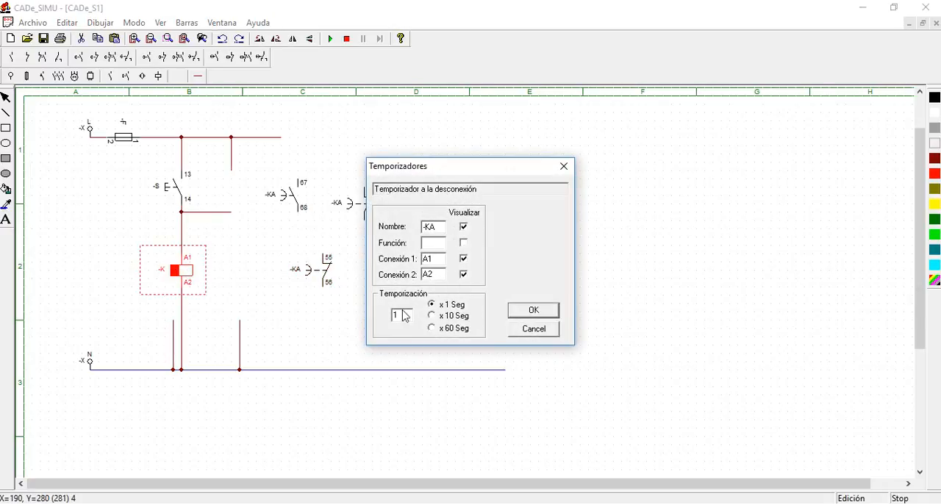
{"action": "type", "text": "0"}
{"action": "double_click", "coordinate": [403, 317]}
{"action": "type", "text": "0"}
{"action": "key", "text": "BackSpace"}
{"action": "key", "text": "BackSpace"}
{"action": "type", "text": "10"}
{"action": "left_click", "coordinate": [534, 310]}
{"action": "left_click", "coordinate": [426, 258]}
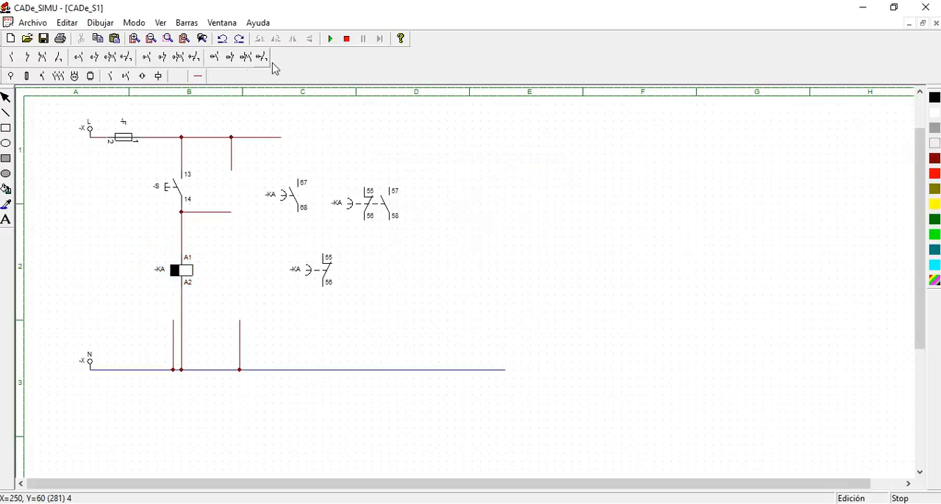
Run the simulation, actuate pushbutton S to test the off-delay coil KA and its contacts, and stop the simulation
{"action": "left_click", "coordinate": [330, 38]}
{"action": "left_click", "coordinate": [177, 190]}
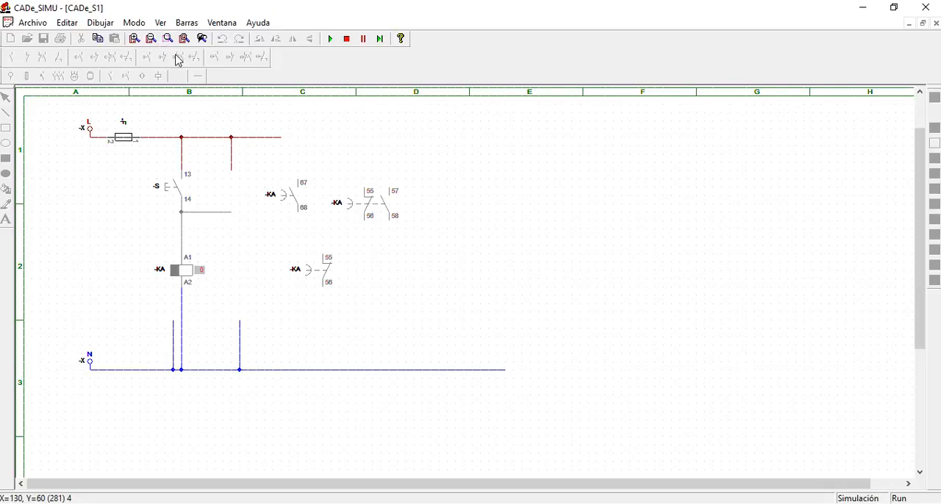
{"action": "left_click", "coordinate": [346, 39]}
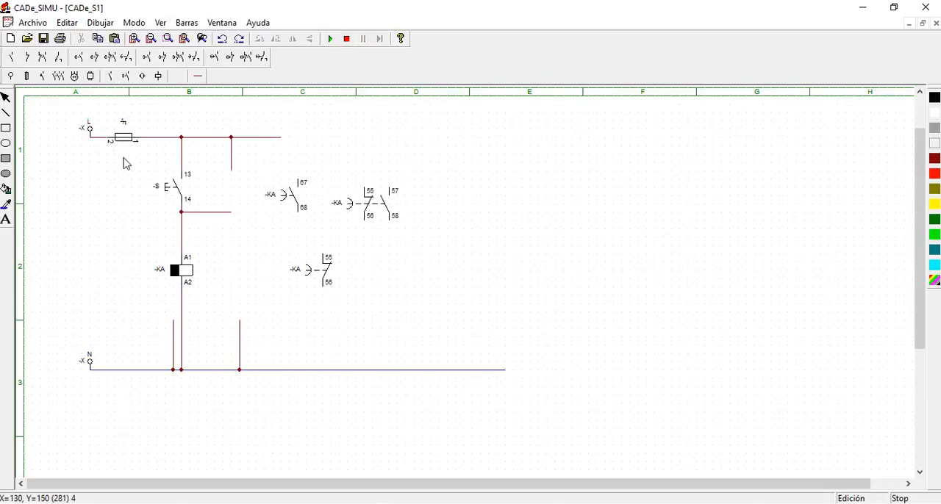
Delete the entire off-delay circuit from the sheet and open Mando alternado de Contactores.cad from the Control Industrial folder
{"action": "left_click_drag", "start_coordinate": [58, 106], "coordinate": [556, 434]}
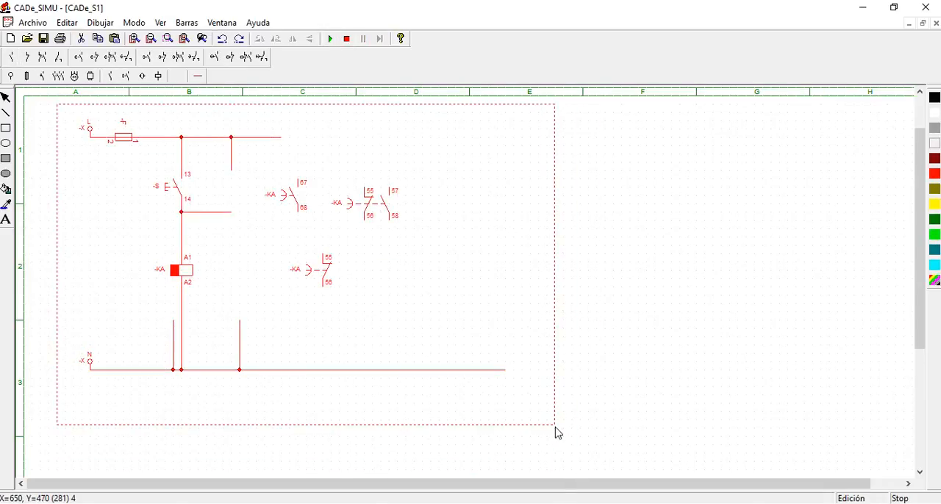
{"action": "key", "text": "Delete"}
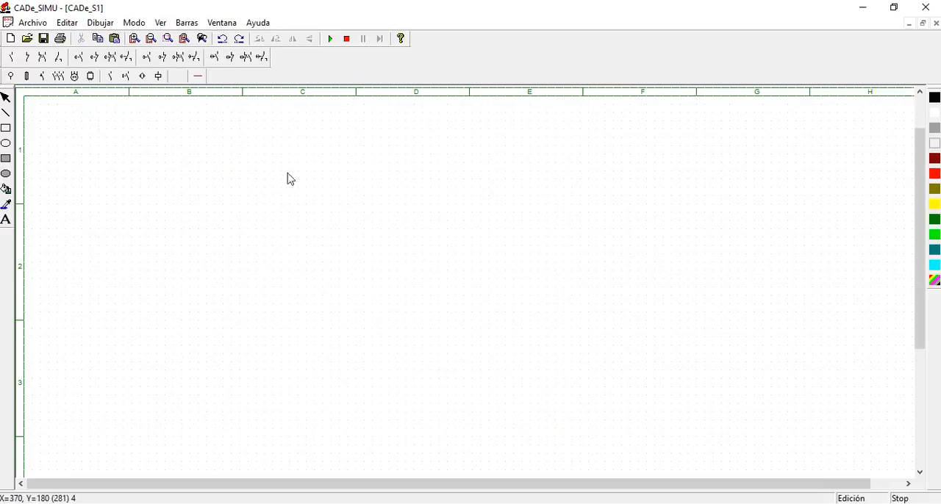
{"action": "left_click", "coordinate": [27, 38]}
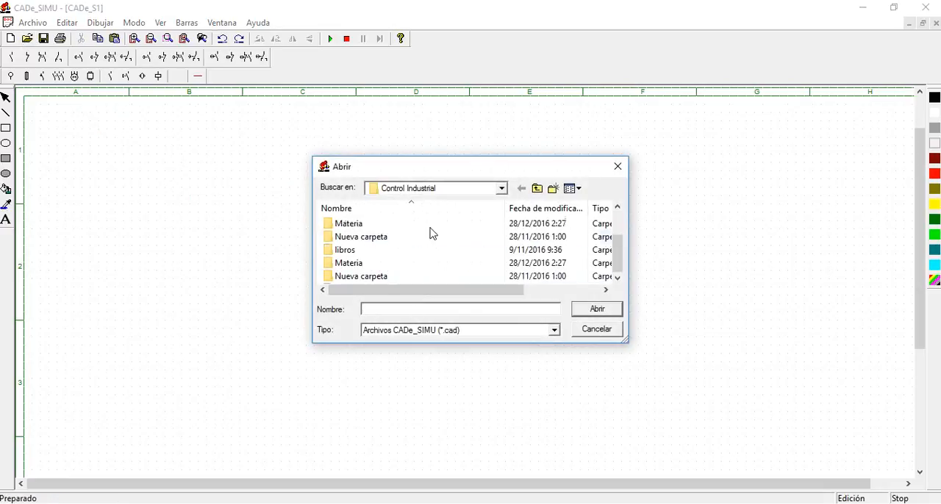
{"action": "scroll", "coordinate": [433, 234], "scroll_direction": "down", "scroll_amount": 1}
{"action": "left_click", "coordinate": [426, 280]}
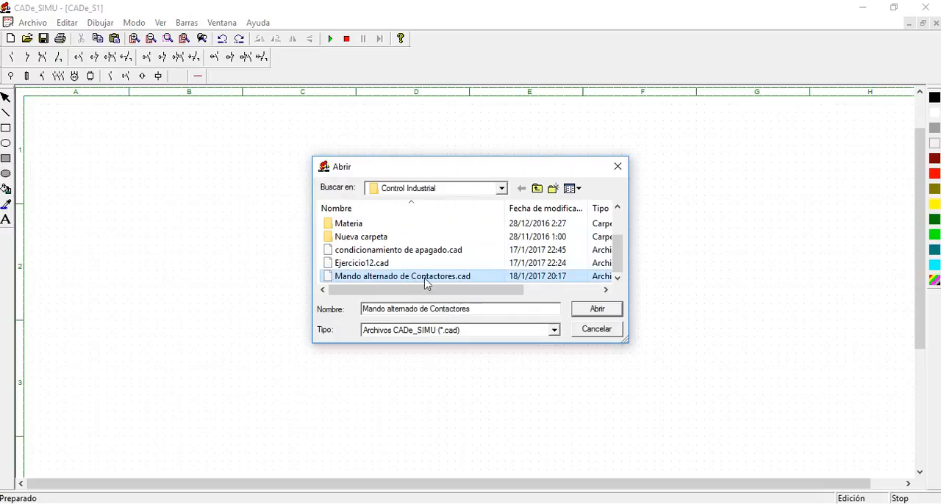
{"action": "left_click", "coordinate": [597, 310]}
Simulate the alternating contactor circuit: close switch S, actuate S1 to start the timed sequence, and actuate S2 to switch off K4
{"action": "scroll", "coordinate": [405, 277], "scroll_direction": "down", "scroll_amount": 3}
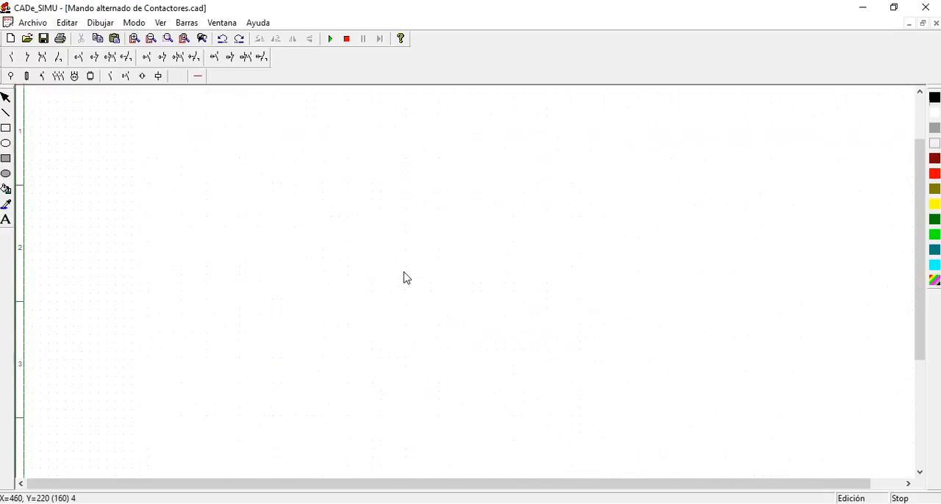
{"action": "scroll", "coordinate": [593, 267], "scroll_direction": "down", "scroll_amount": 1}
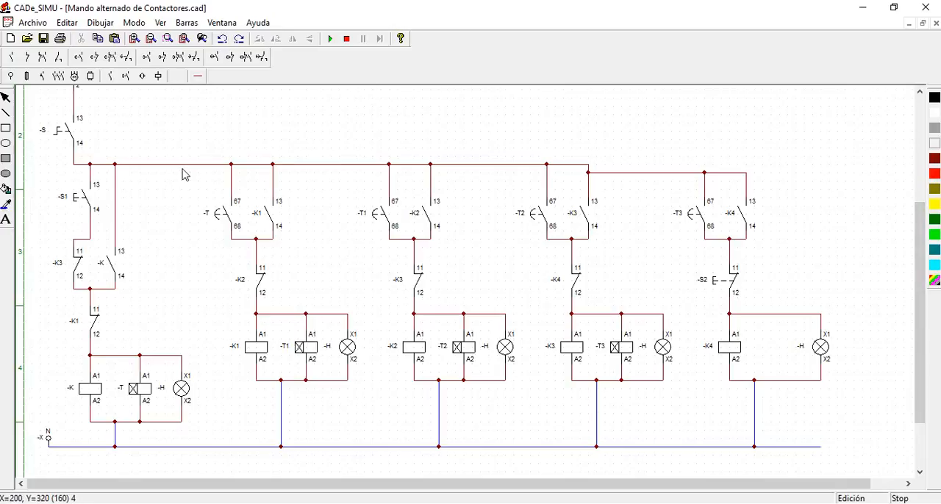
{"action": "scroll", "coordinate": [227, 157], "scroll_direction": "up", "scroll_amount": 5}
{"action": "scroll", "coordinate": [81, 139], "scroll_direction": "down", "scroll_amount": 5}
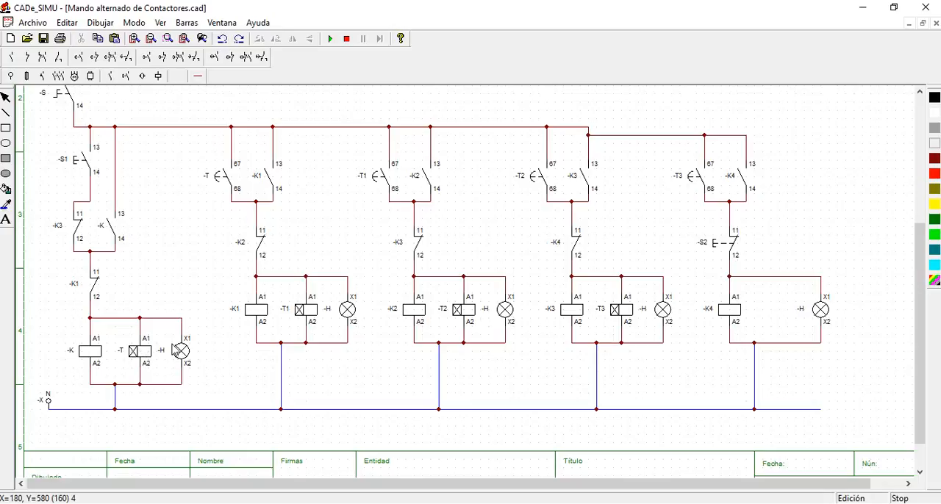
{"action": "scroll", "coordinate": [273, 251], "scroll_direction": "up", "scroll_amount": 1}
{"action": "scroll", "coordinate": [273, 251], "scroll_direction": "down", "scroll_amount": 1}
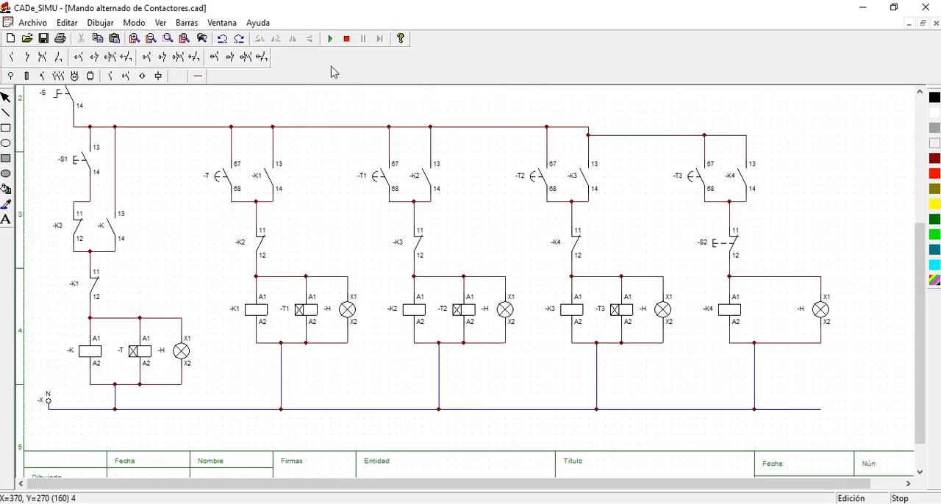
{"action": "left_click", "coordinate": [330, 39]}
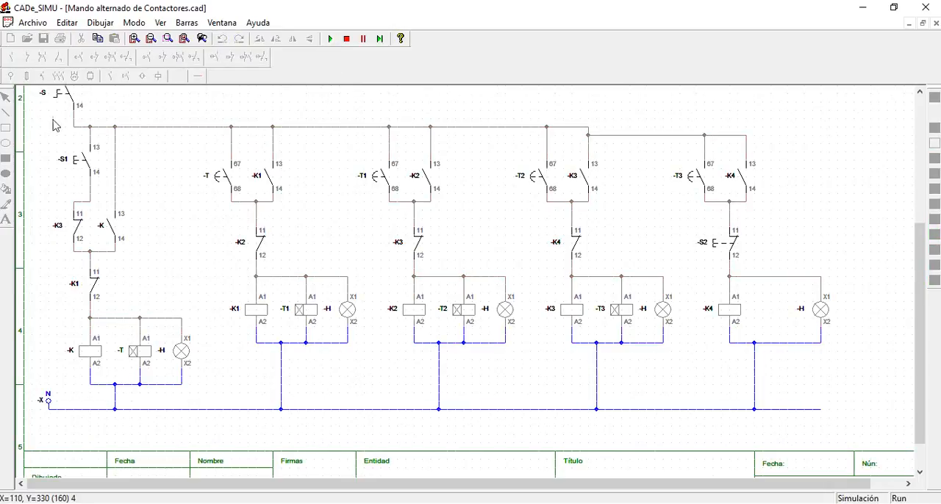
{"action": "left_click", "coordinate": [63, 97]}
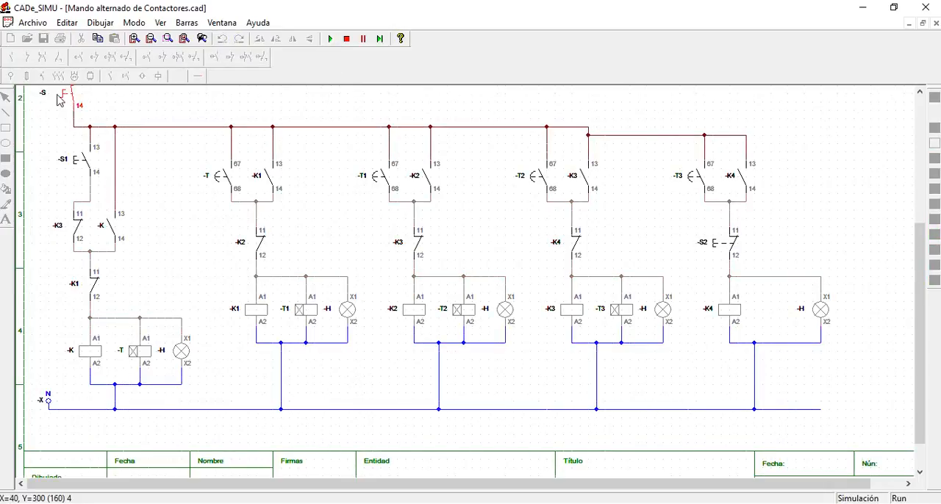
{"action": "left_click", "coordinate": [77, 164]}
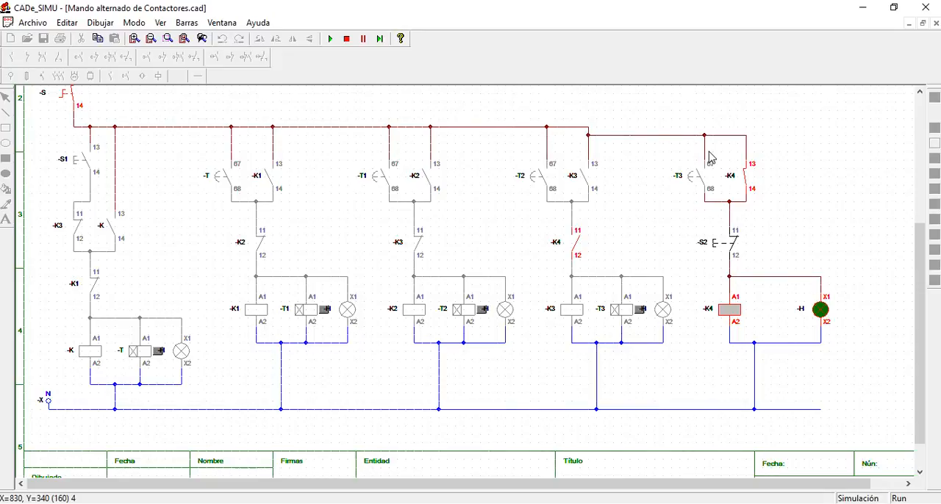
{"action": "left_click", "coordinate": [717, 247]}
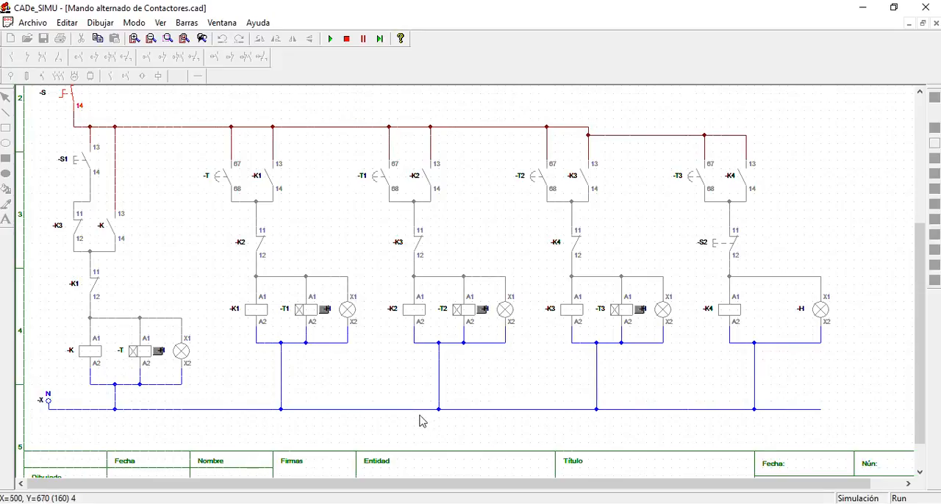
{"action": "mouse_move", "coordinate": [387, 503]}
{"action": "left_click", "coordinate": [443, 489]}
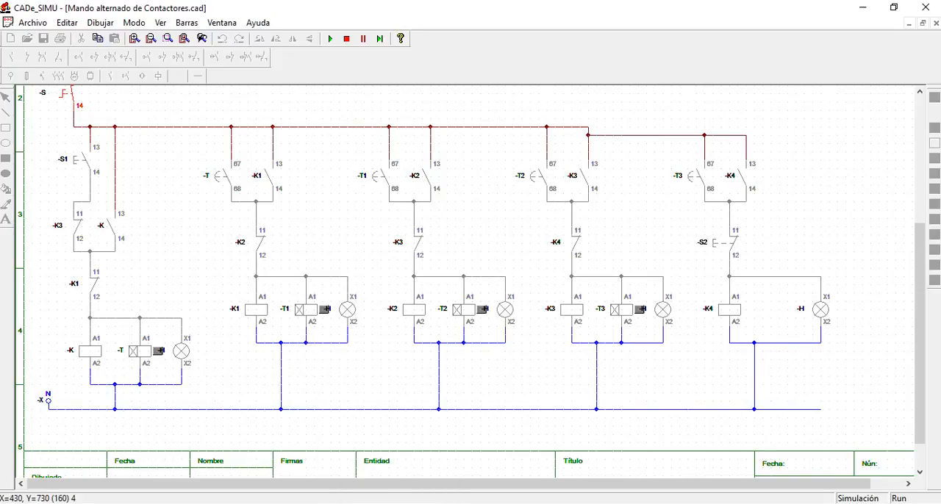